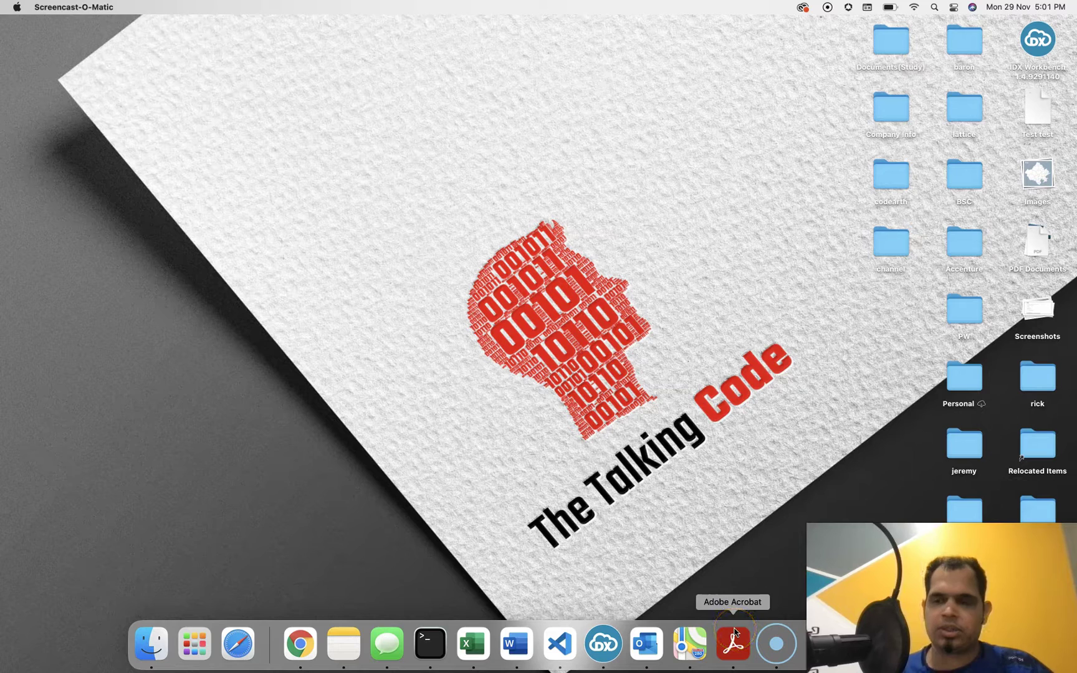
Switch to Acrobat Pro DC and start the Prepare Form tool from All Tools
{"action": "left_click", "coordinate": [608, 378]}
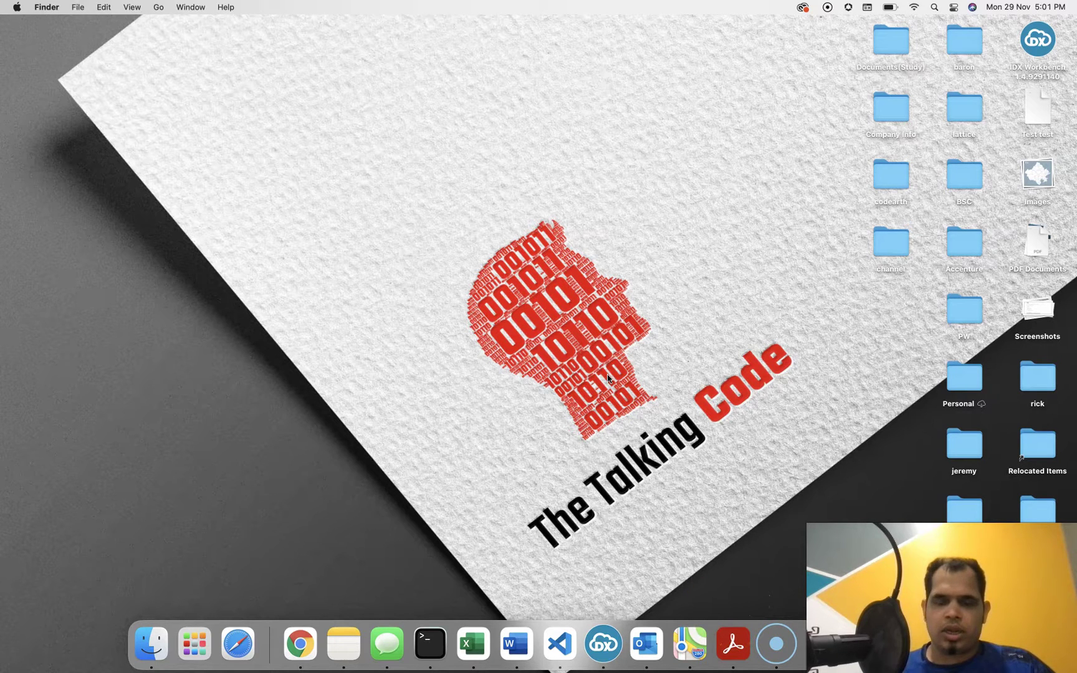
{"action": "left_click", "coordinate": [733, 643]}
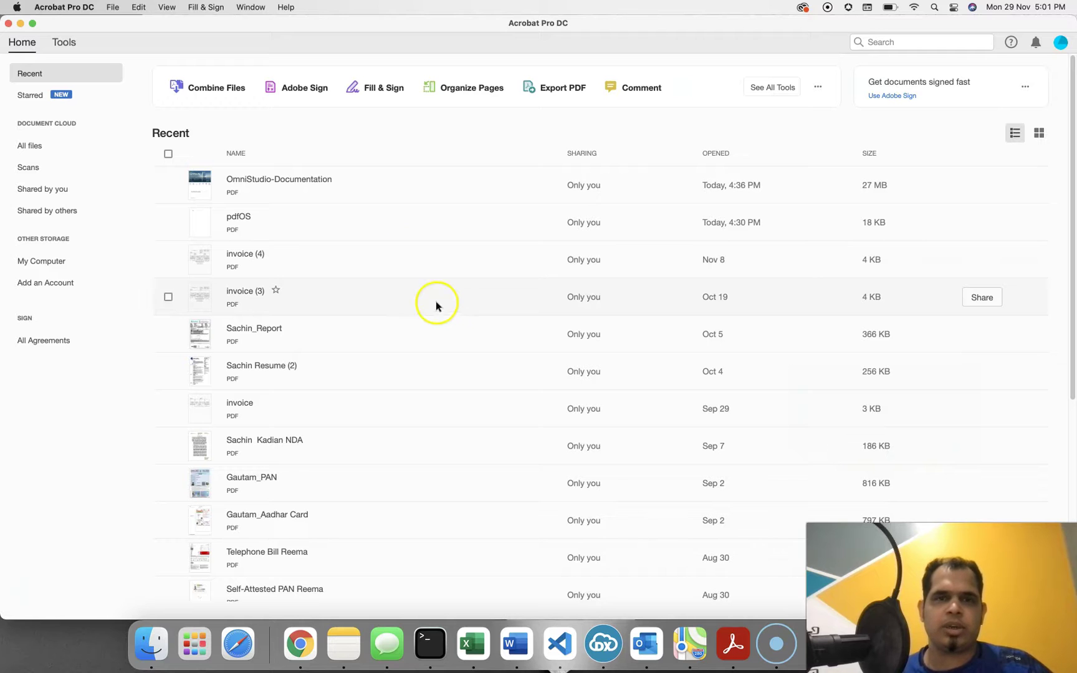
{"action": "left_click", "coordinate": [757, 92]}
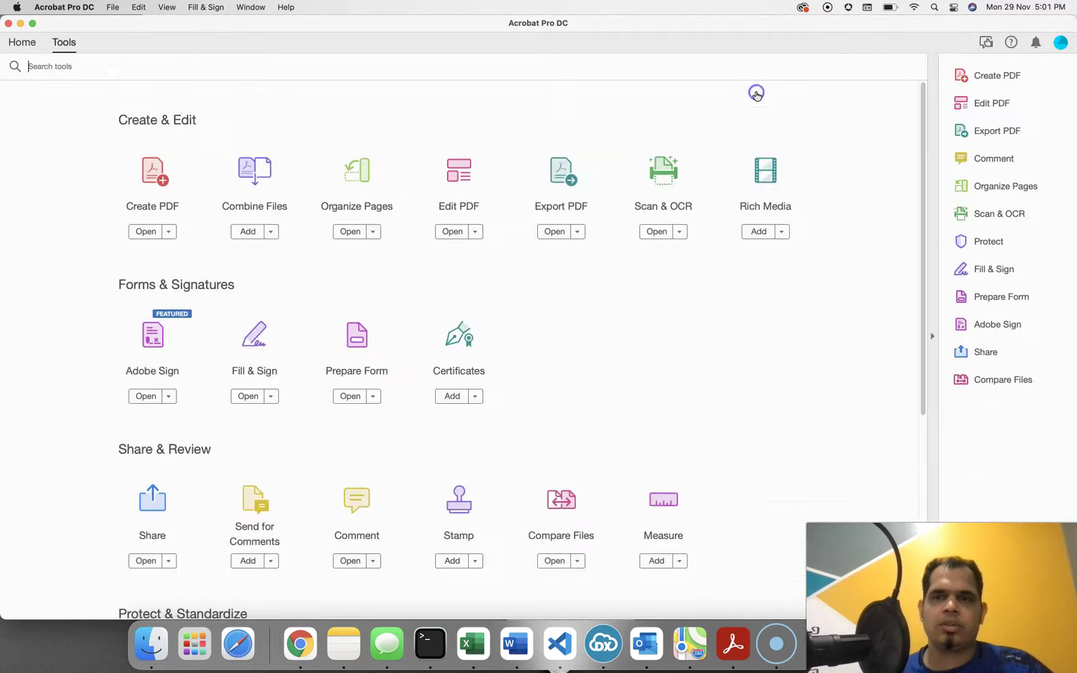
{"action": "scroll", "coordinate": [262, 435], "scroll_direction": "down", "scroll_amount": 1}
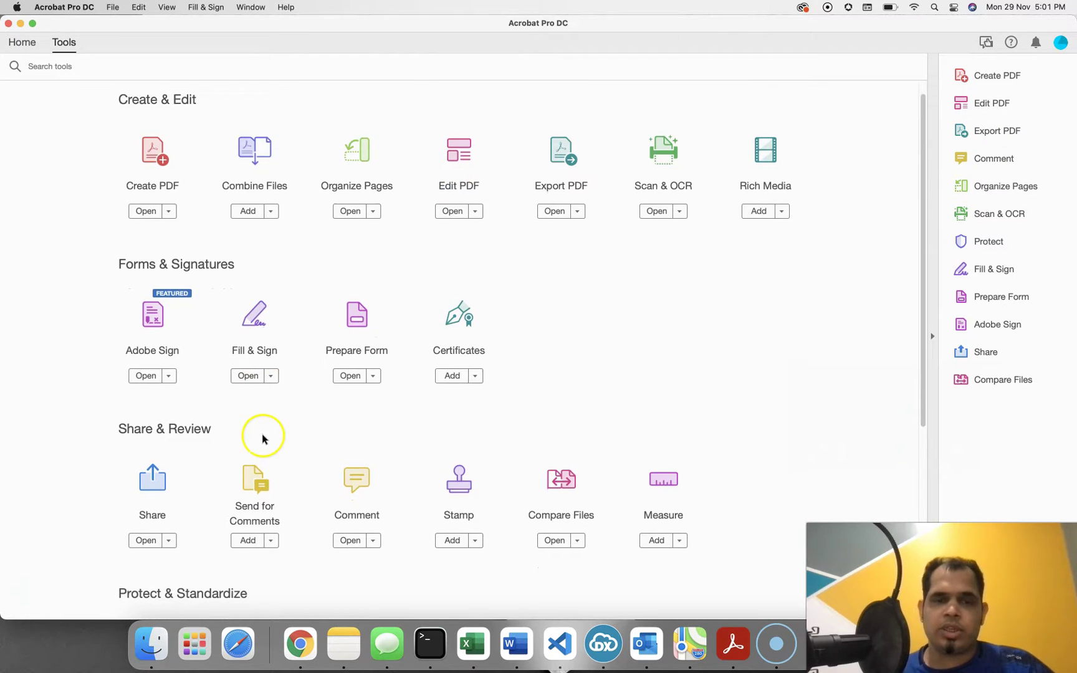
{"action": "scroll", "coordinate": [336, 450], "scroll_direction": "down", "scroll_amount": 2}
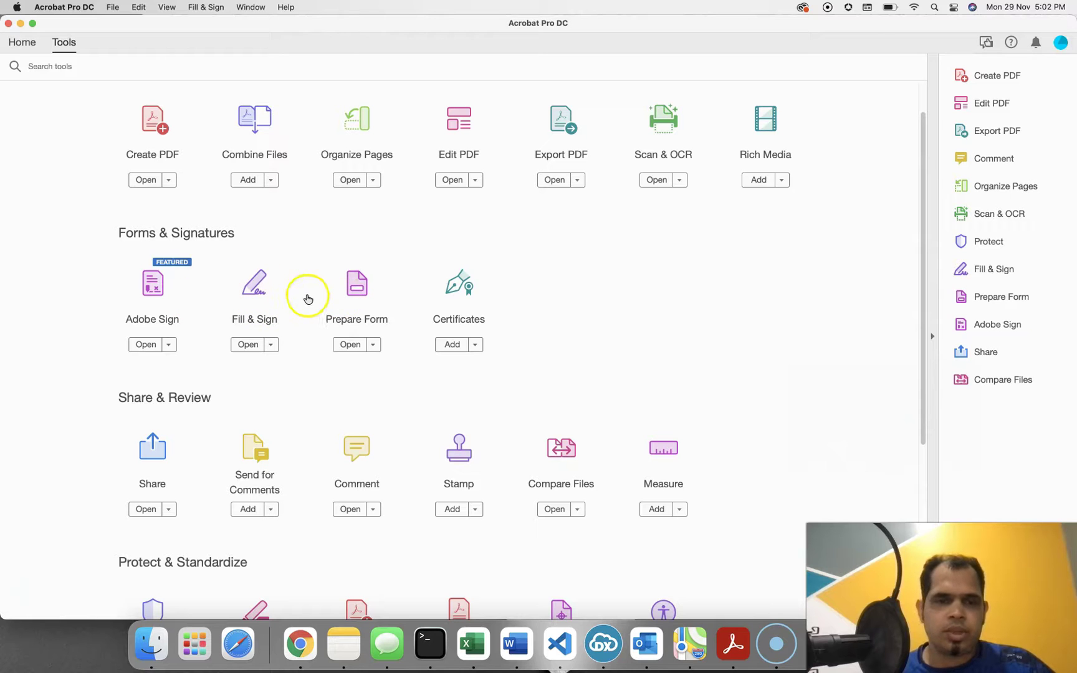
{"action": "left_click", "coordinate": [359, 290]}
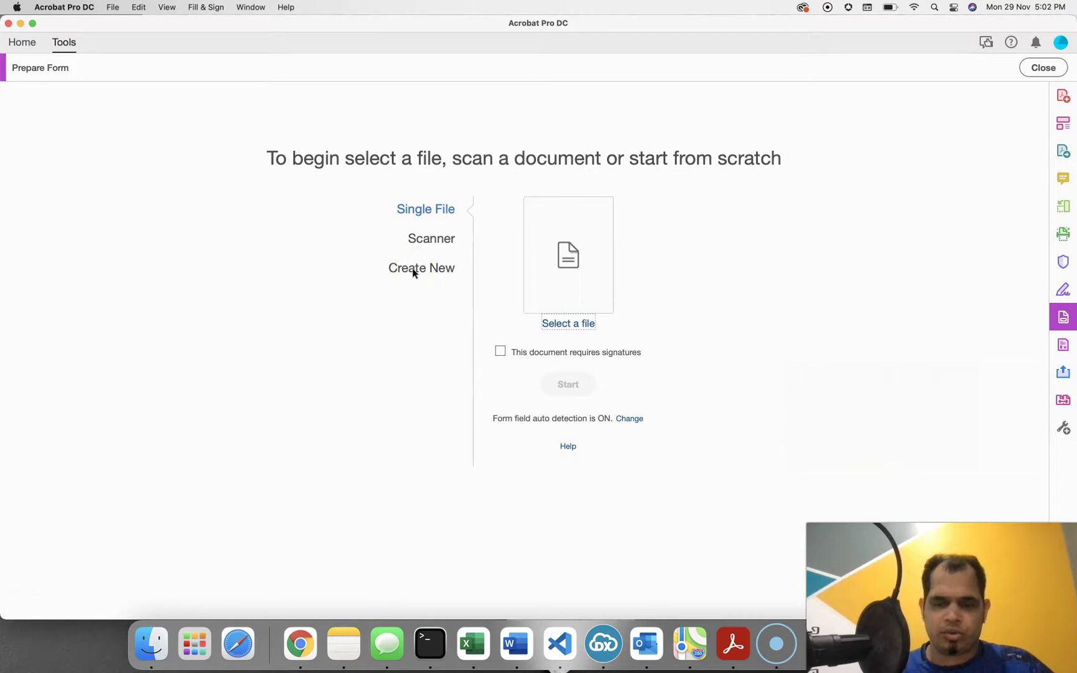
Launch Microsoft Word from Spotlight and create a blank document
{"action": "key", "text": "super+space"}
{"action": "type", "text": "wo"}
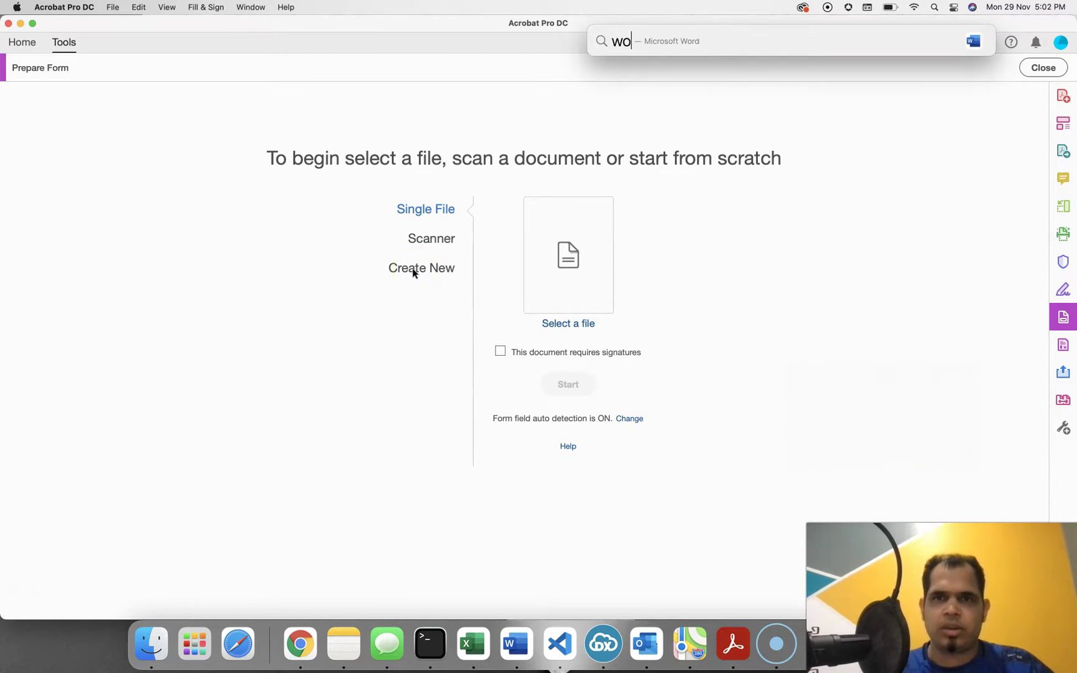
{"action": "key", "text": "Return"}
{"action": "double_click", "coordinate": [274, 134]}
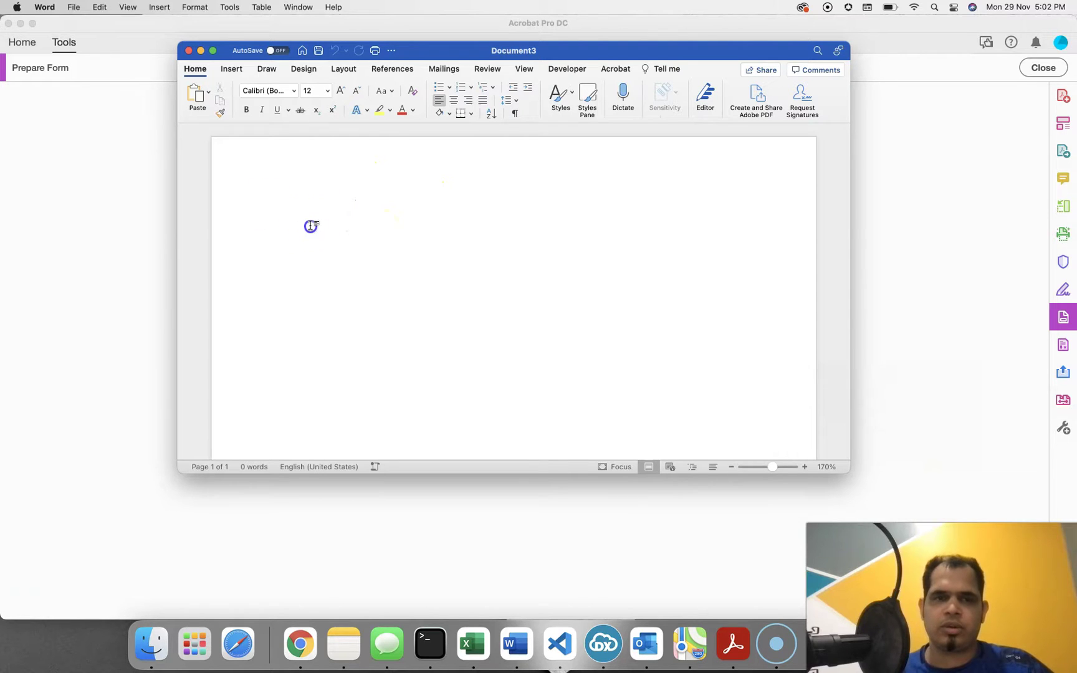
{"action": "left_click", "coordinate": [310, 225]}
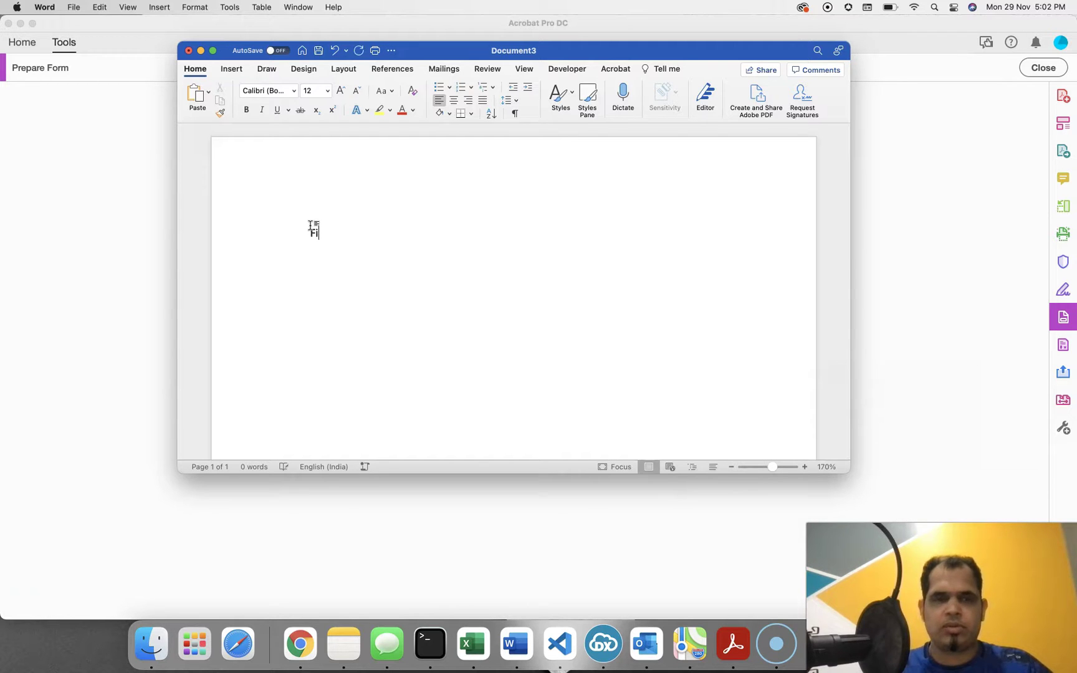
Type the First Name, Last Name, Age and DOB label lines, fixing 'Last' capitalisation
{"action": "type", "text": "Yo"}
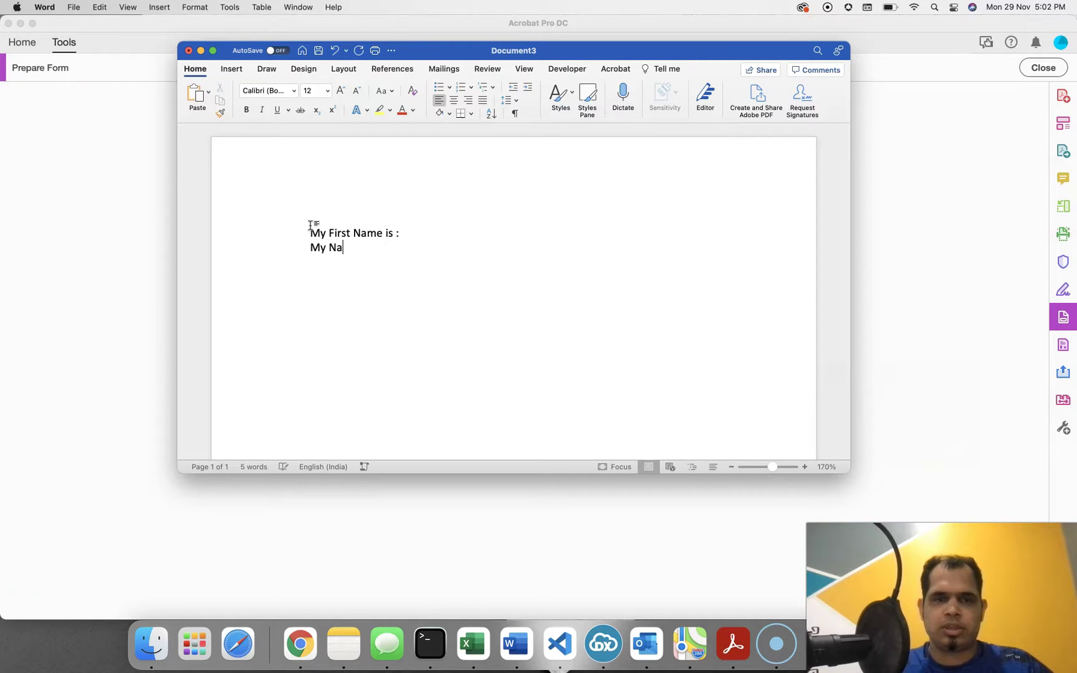
{"action": "type", "text": "Name is :"}
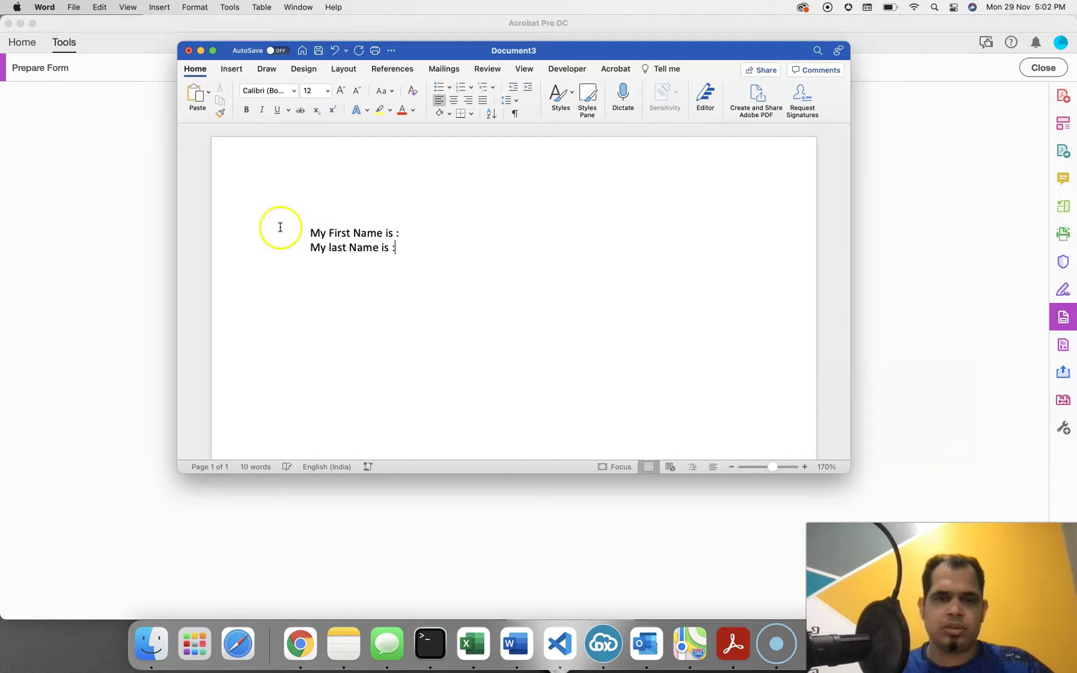
{"action": "left_click", "coordinate": [331, 247]}
{"action": "key", "text": "BackSpace"}
{"action": "type", "text": "L"}
{"action": "left_click", "coordinate": [405, 252]}
{"action": "key", "text": "Return"}
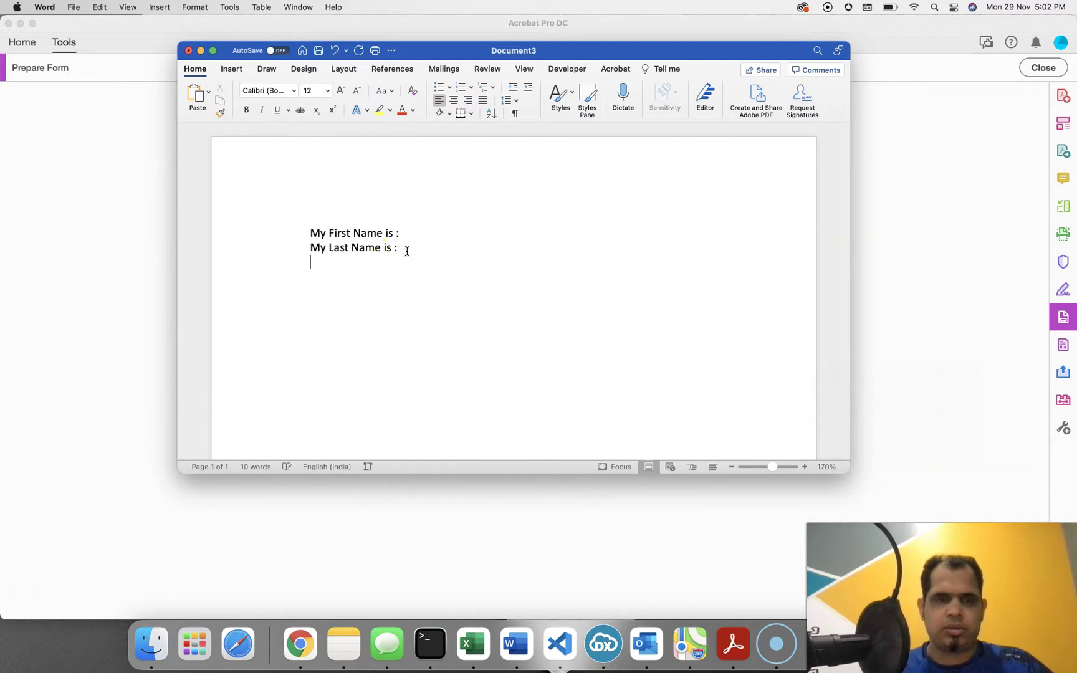
{"action": "key", "text": "Tab"}
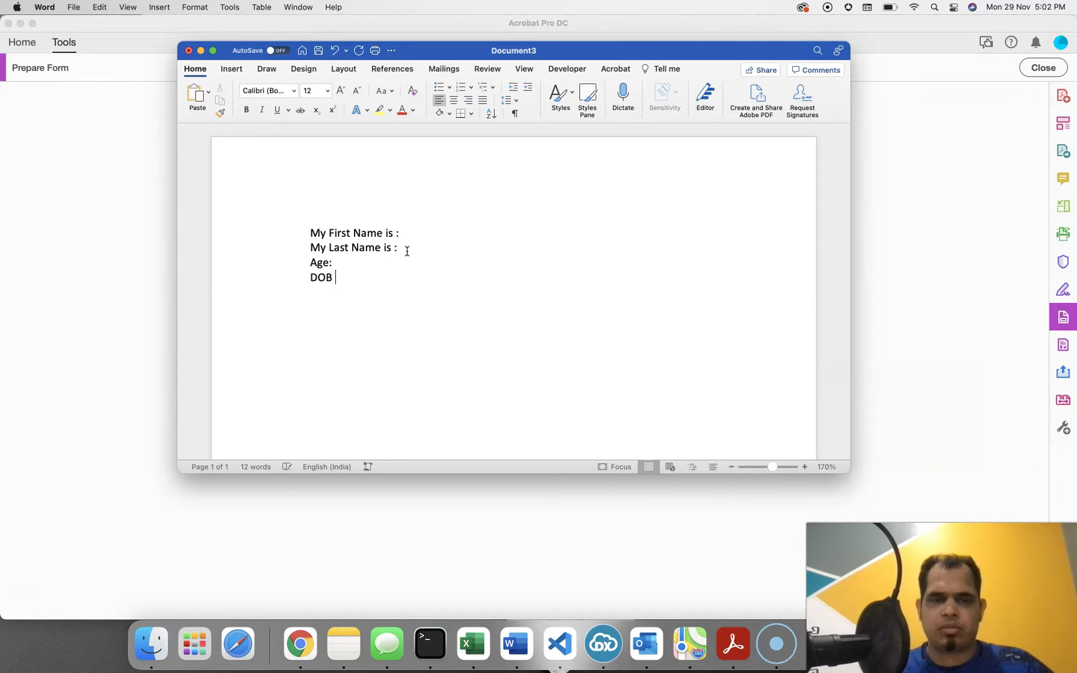
{"action": "left_click_drag", "start_coordinate": [350, 279], "coordinate": [310, 231]}
{"action": "left_click", "coordinate": [452, 283]}
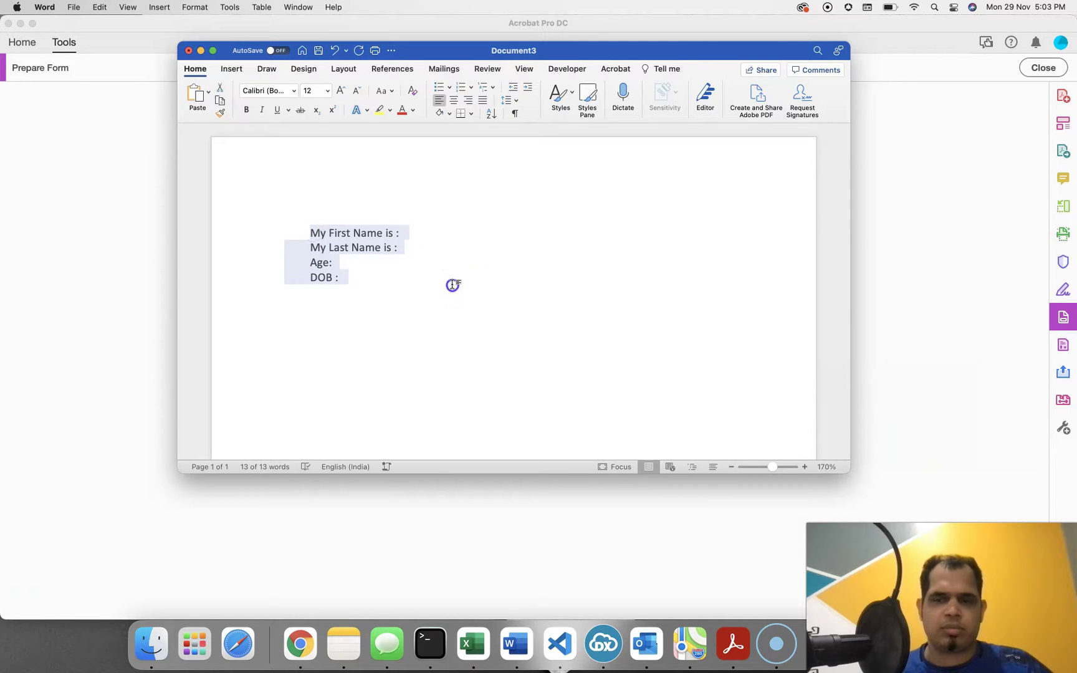
{"action": "left_click_drag", "start_coordinate": [308, 231], "coordinate": [357, 274]}
Save the document as PDFDoc and close the Word window
{"action": "key", "text": "super+s"}
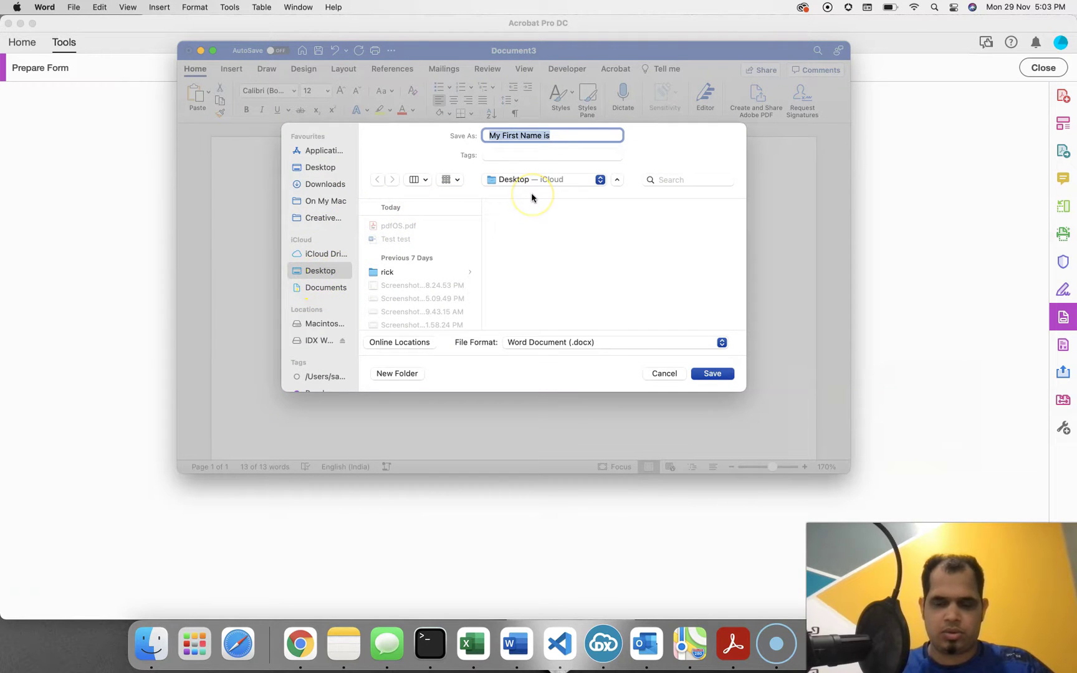
{"action": "type", "text": "PDFDoc"}
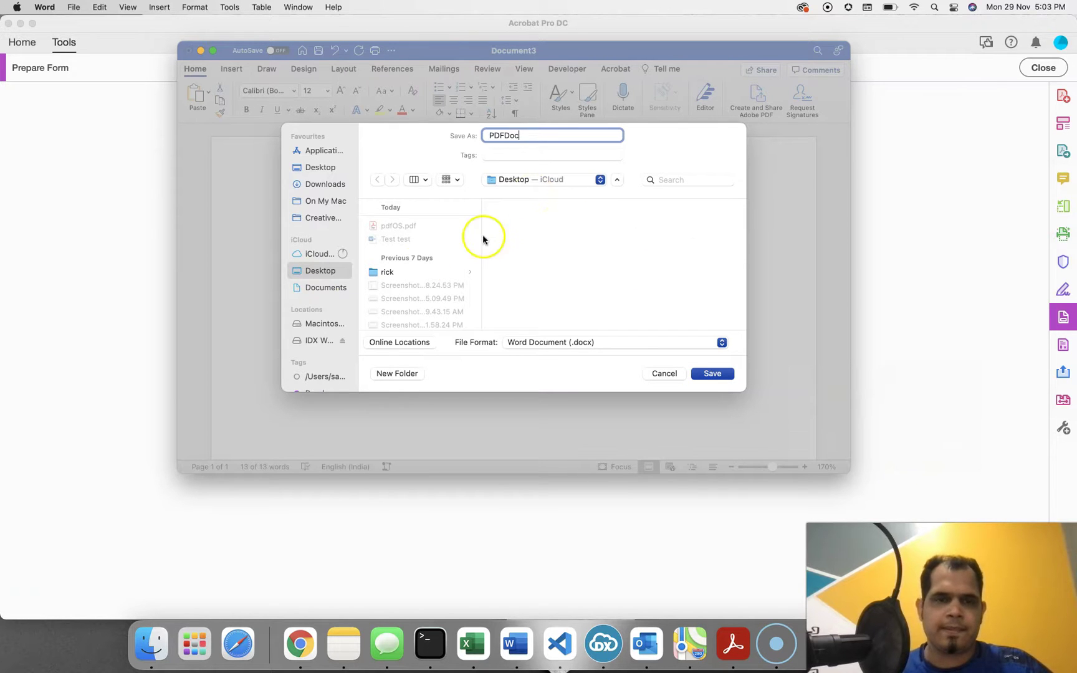
{"action": "left_click", "coordinate": [711, 378]}
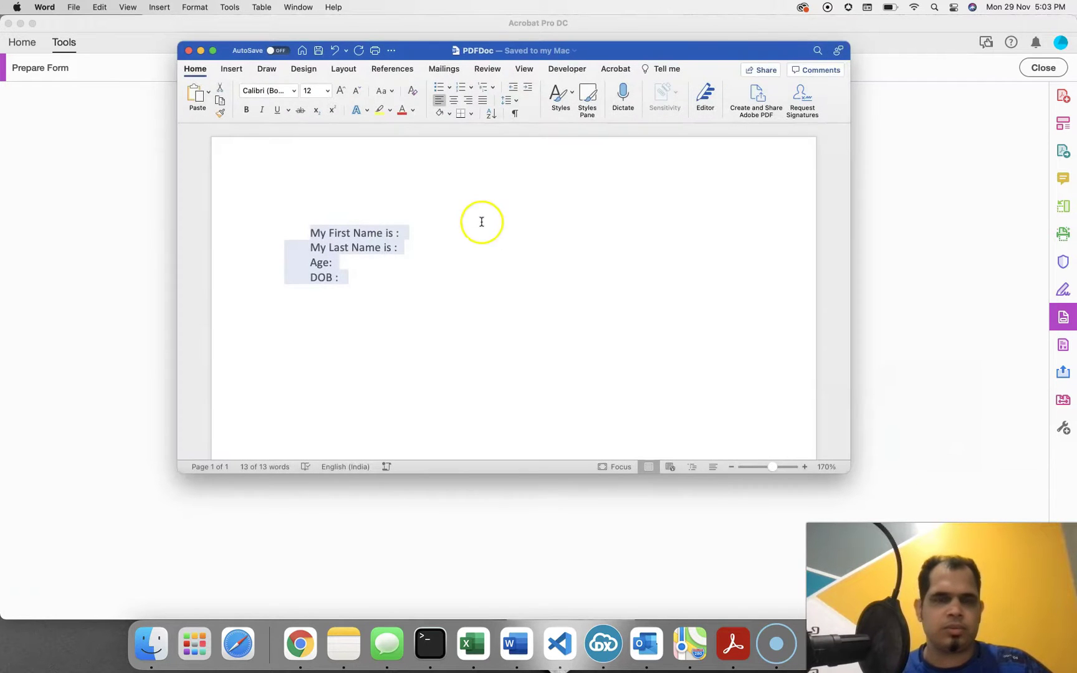
{"action": "left_click", "coordinate": [186, 52]}
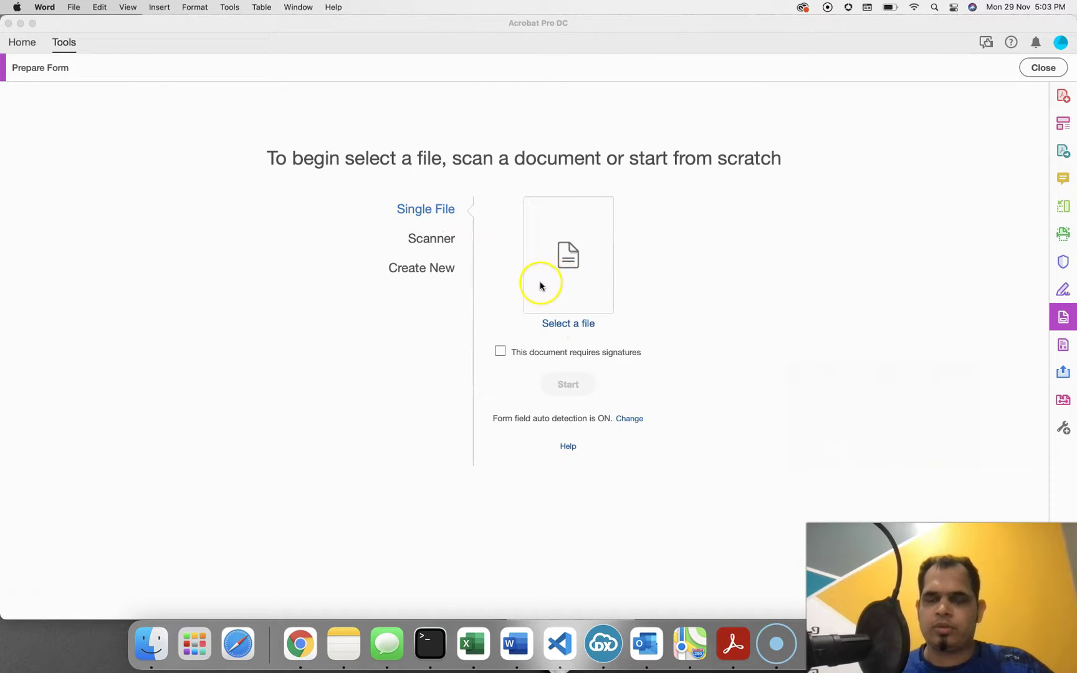
Start a form from PDFDoc.docx and dismiss the no-form-fields notice
{"action": "left_click", "coordinate": [569, 321]}
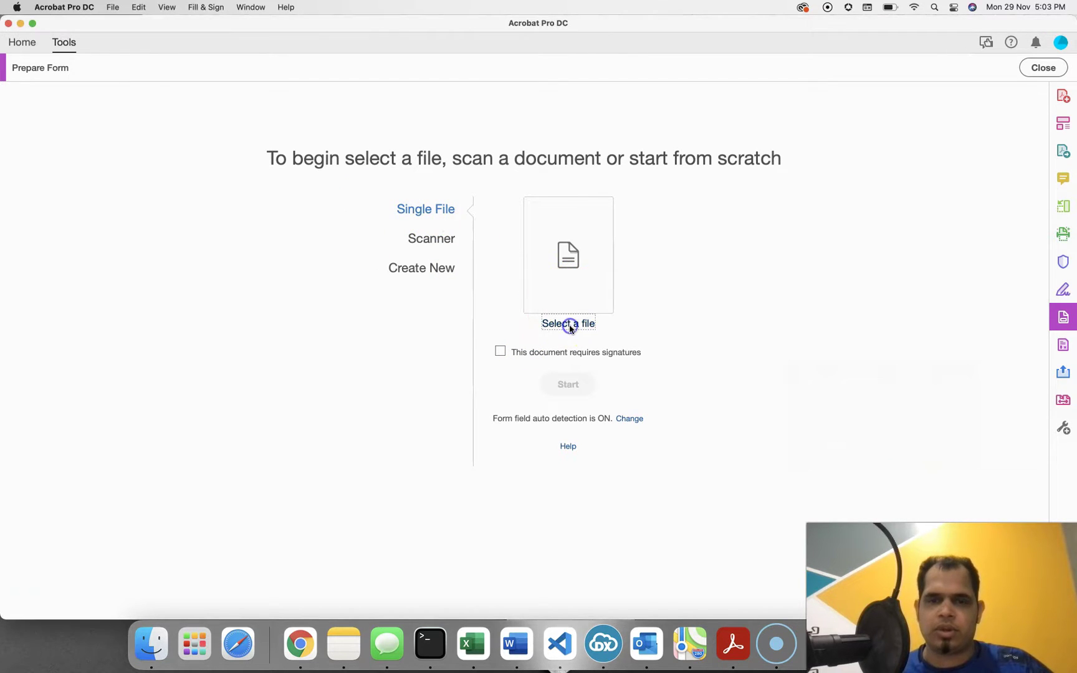
{"action": "double_click", "coordinate": [416, 182]}
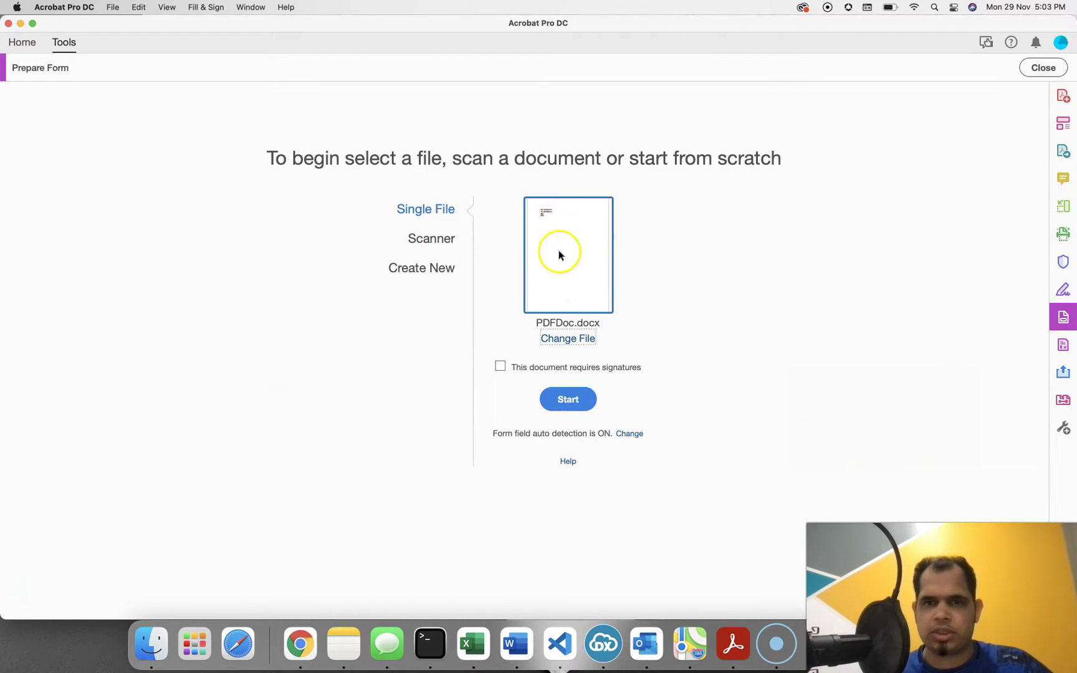
{"action": "left_click", "coordinate": [568, 400]}
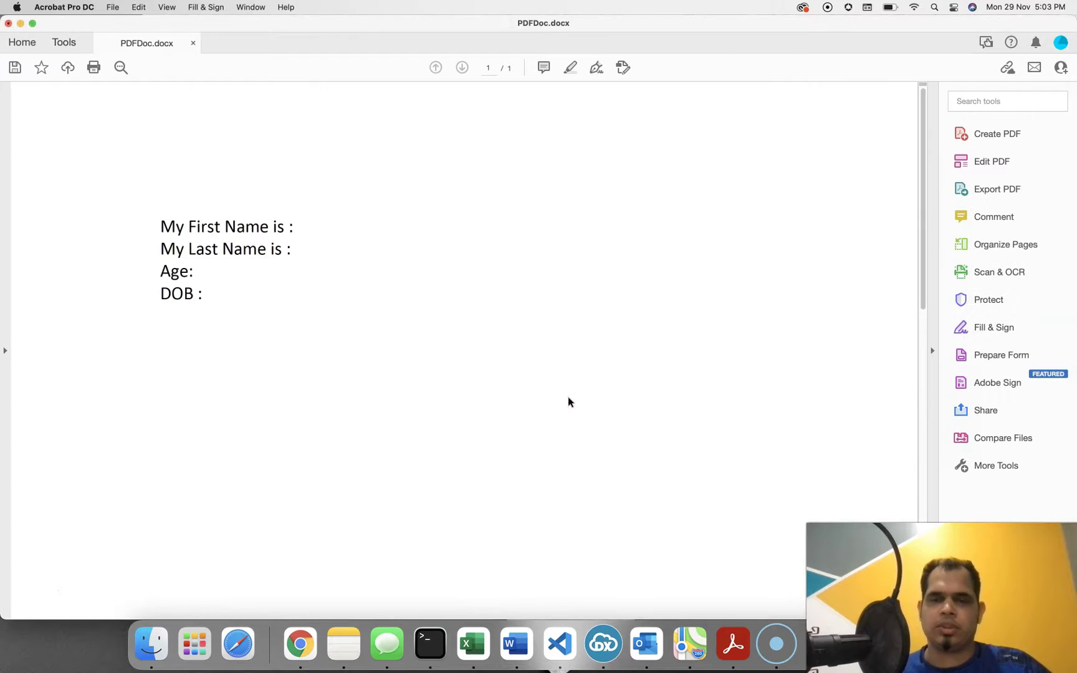
{"action": "left_click", "coordinate": [515, 238]}
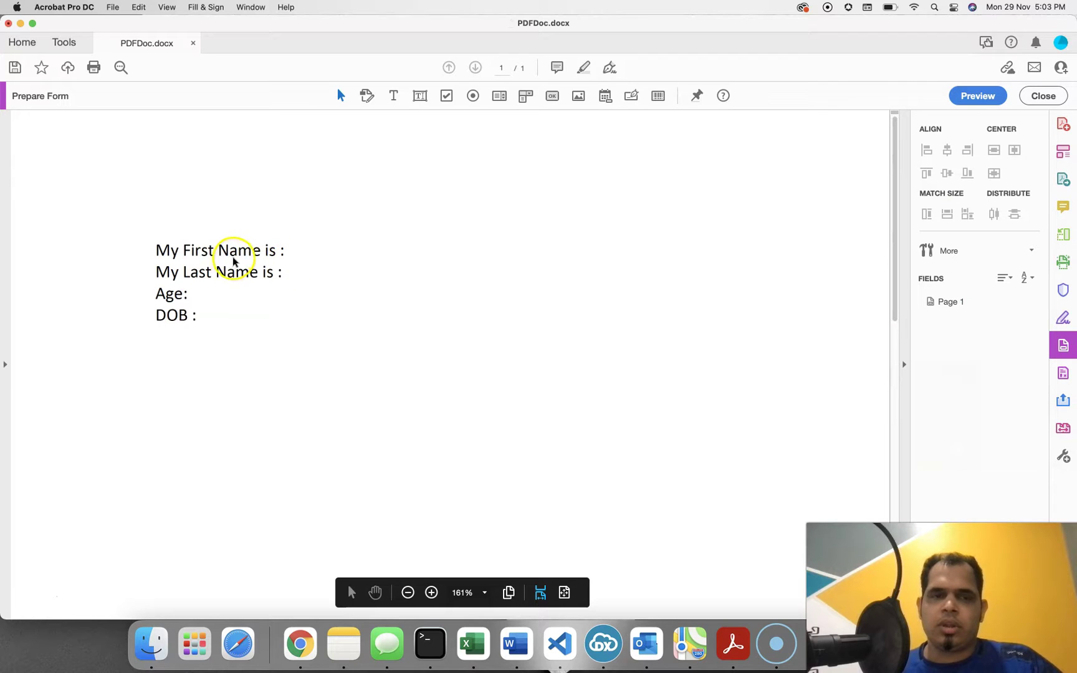
Place a text field beside 'My First Name is :' and shorten its height
{"action": "right_click", "coordinate": [330, 245]}
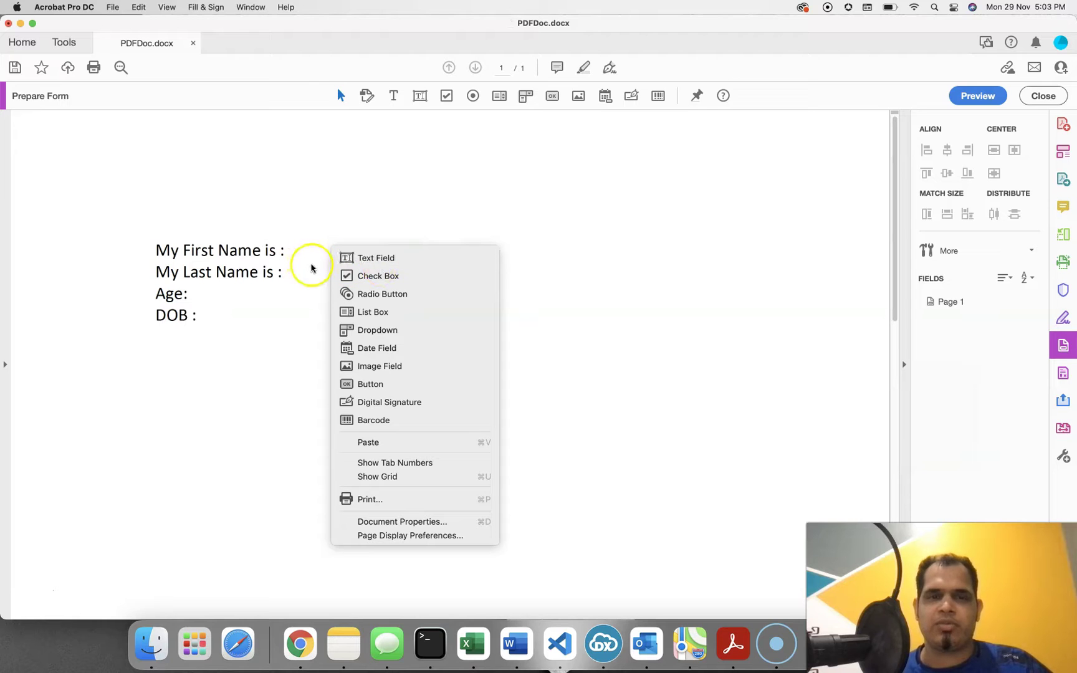
{"action": "right_click", "coordinate": [470, 185]}
{"action": "left_click", "coordinate": [528, 199]}
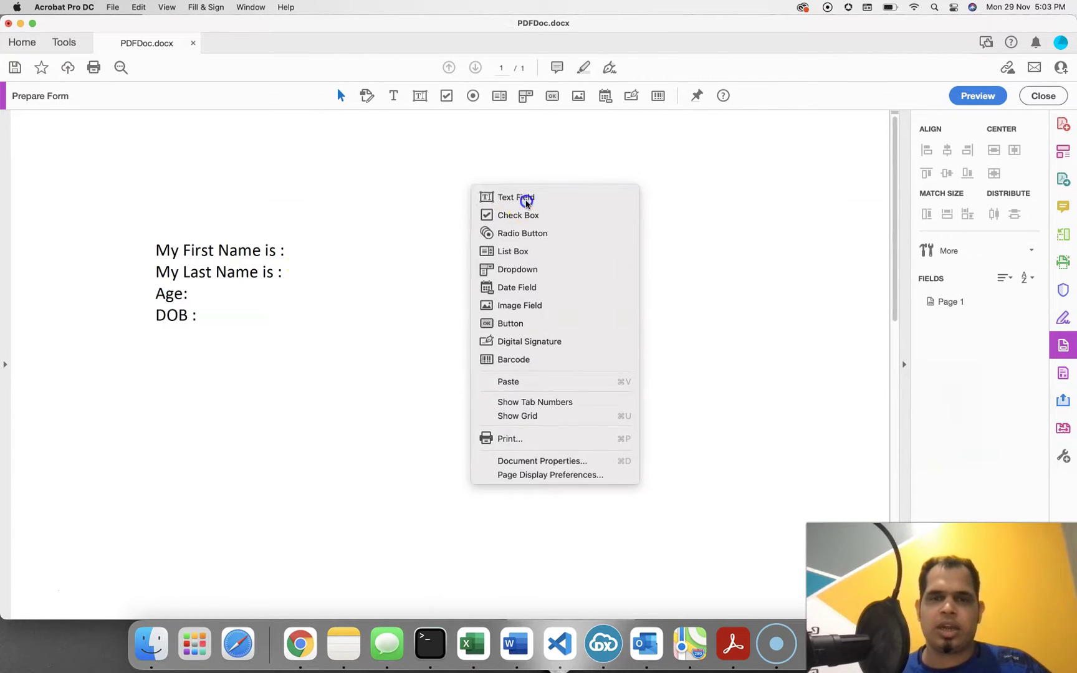
{"action": "left_click", "coordinate": [292, 234]}
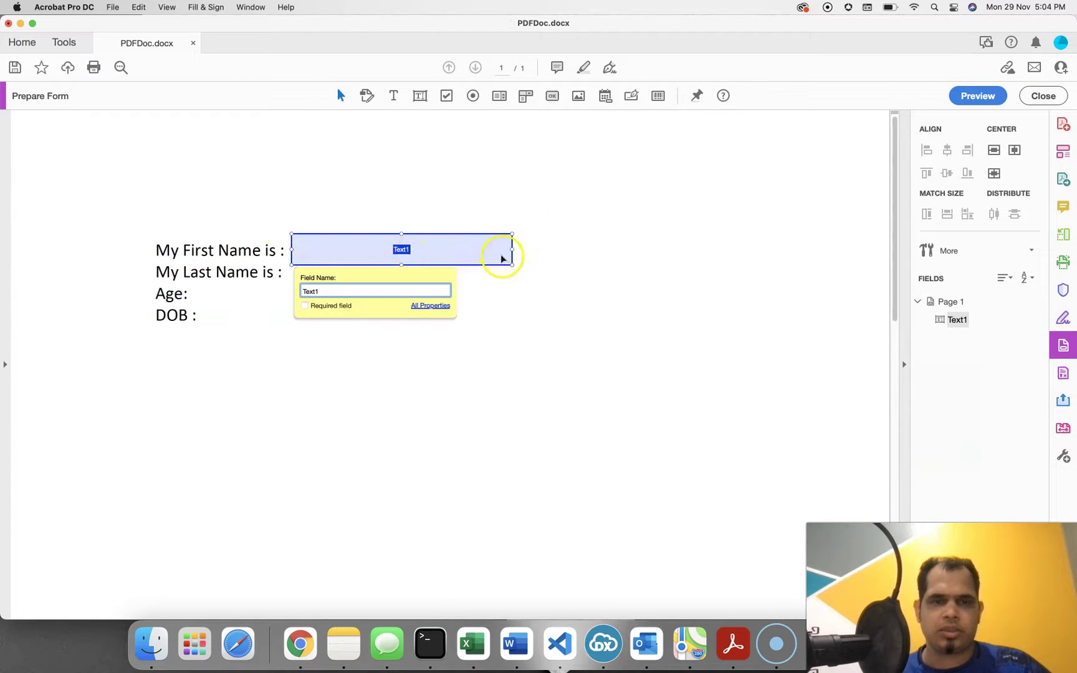
{"action": "left_click", "coordinate": [294, 235]}
{"action": "left_click_drag", "start_coordinate": [294, 235], "coordinate": [297, 245]}
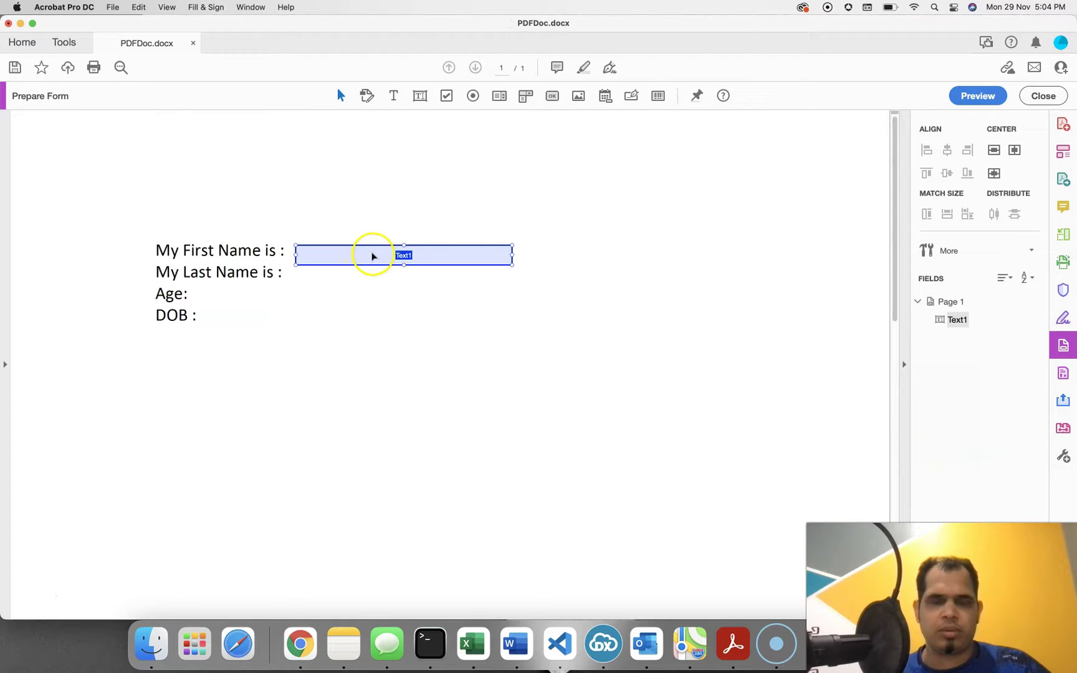
Rename the Text1 field to fName and make it Read Only
{"action": "double_click", "coordinate": [406, 259]}
{"action": "left_click", "coordinate": [407, 257]}
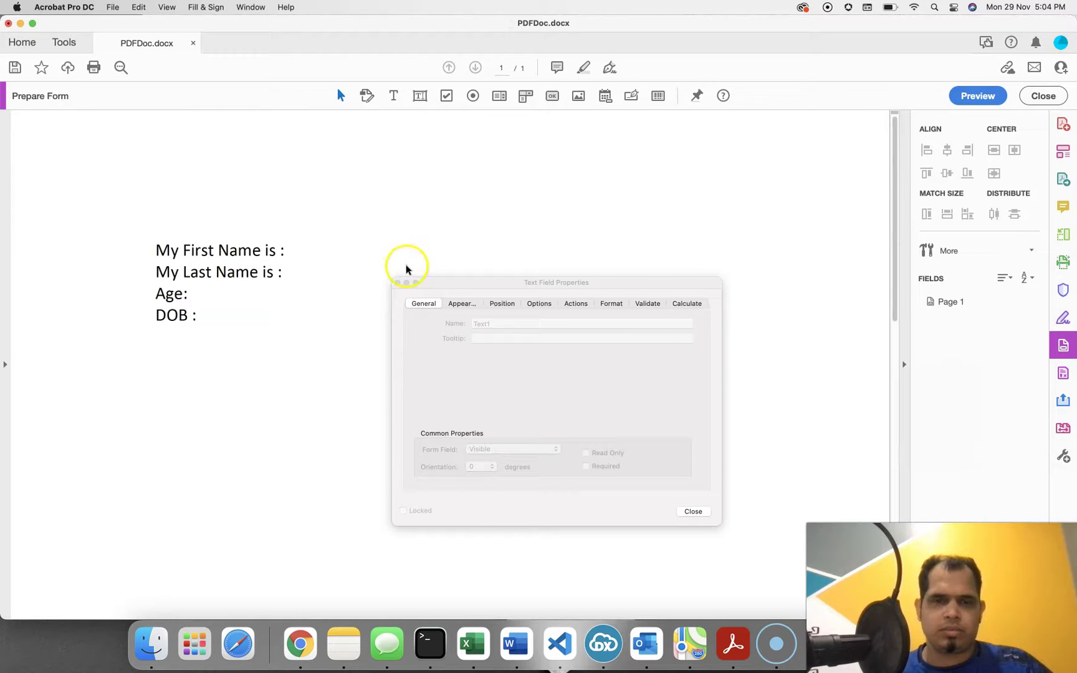
{"action": "left_click", "coordinate": [404, 256]}
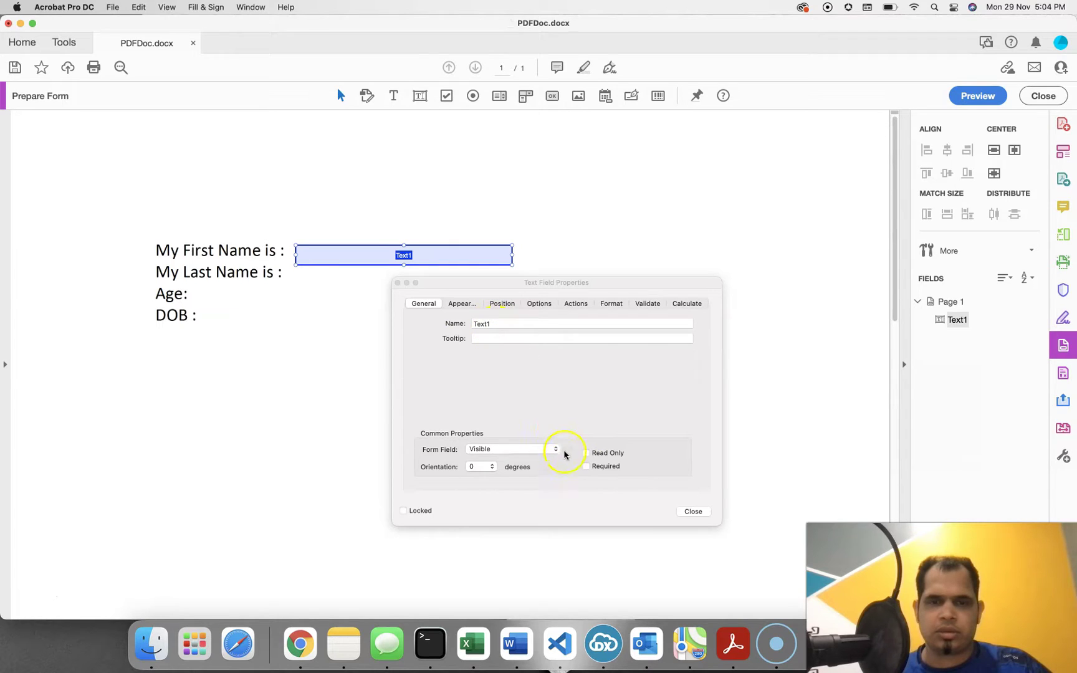
{"action": "double_click", "coordinate": [496, 325]}
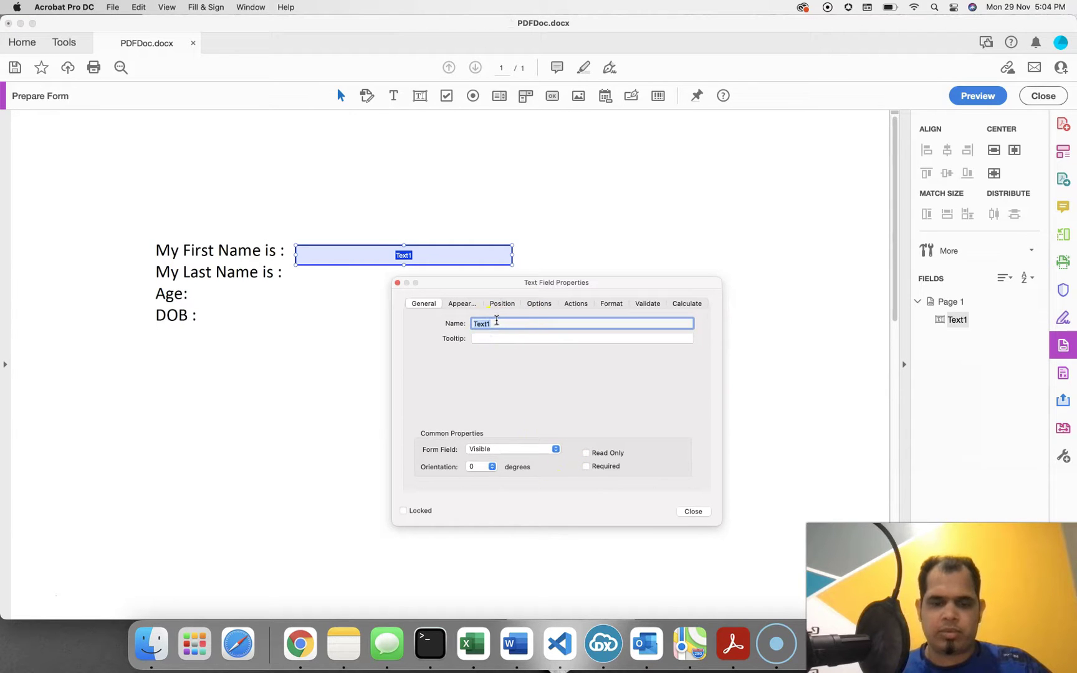
{"action": "type", "text": "fName"}
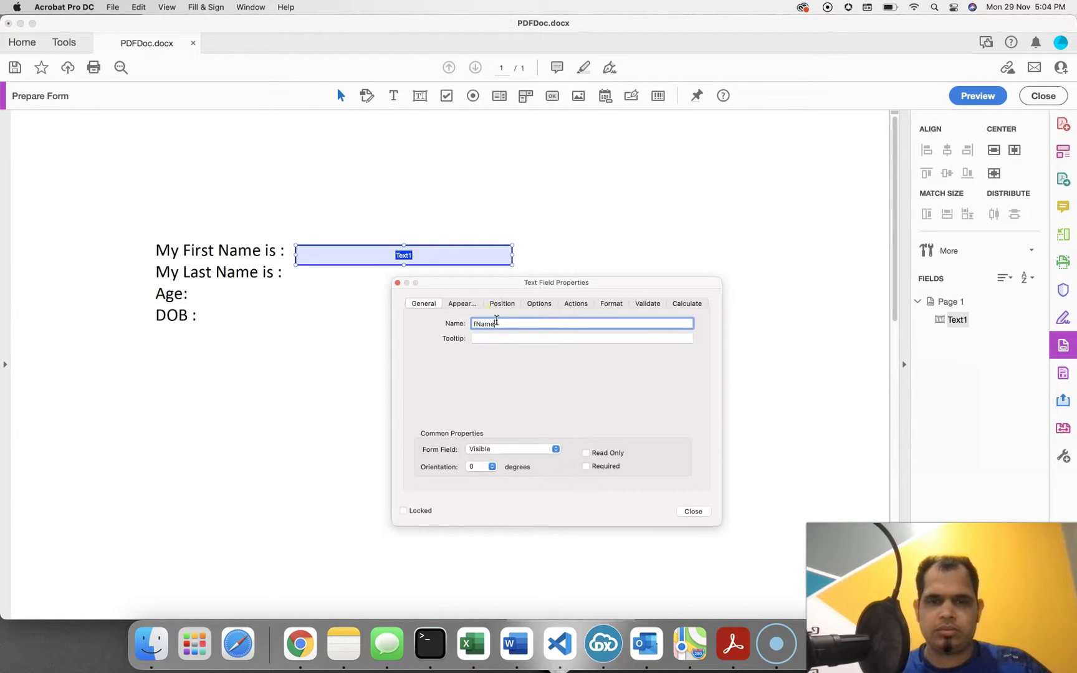
{"action": "left_click", "coordinate": [610, 455]}
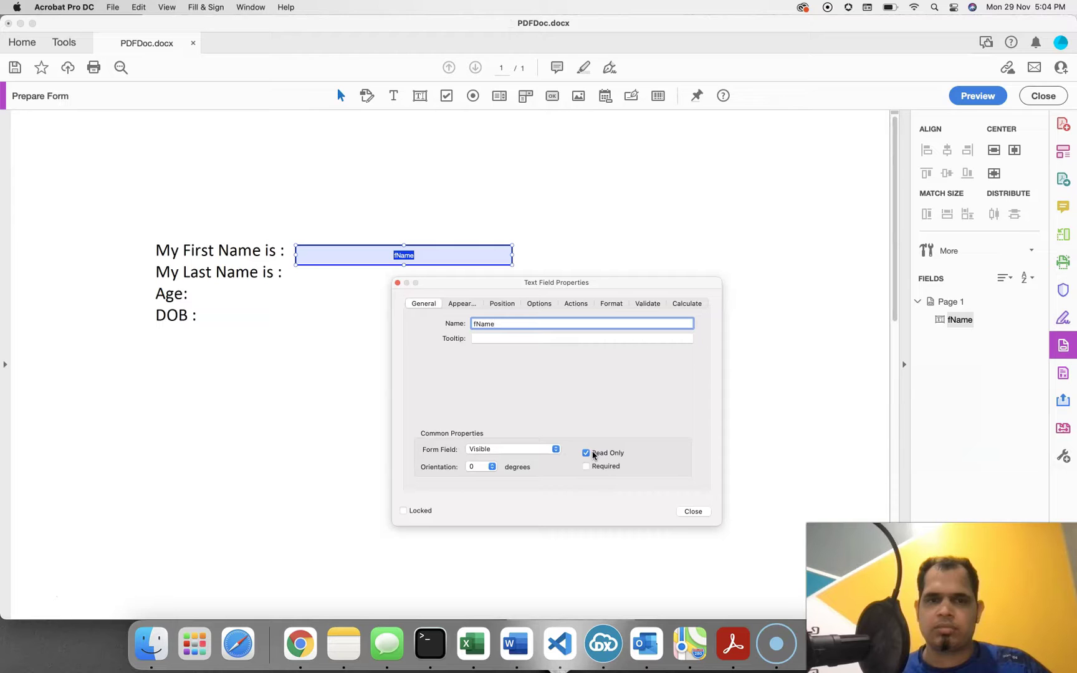
{"action": "left_click", "coordinate": [693, 511]}
Align the fName field with its label and deselect it
{"action": "left_click_drag", "start_coordinate": [458, 258], "coordinate": [457, 250]}
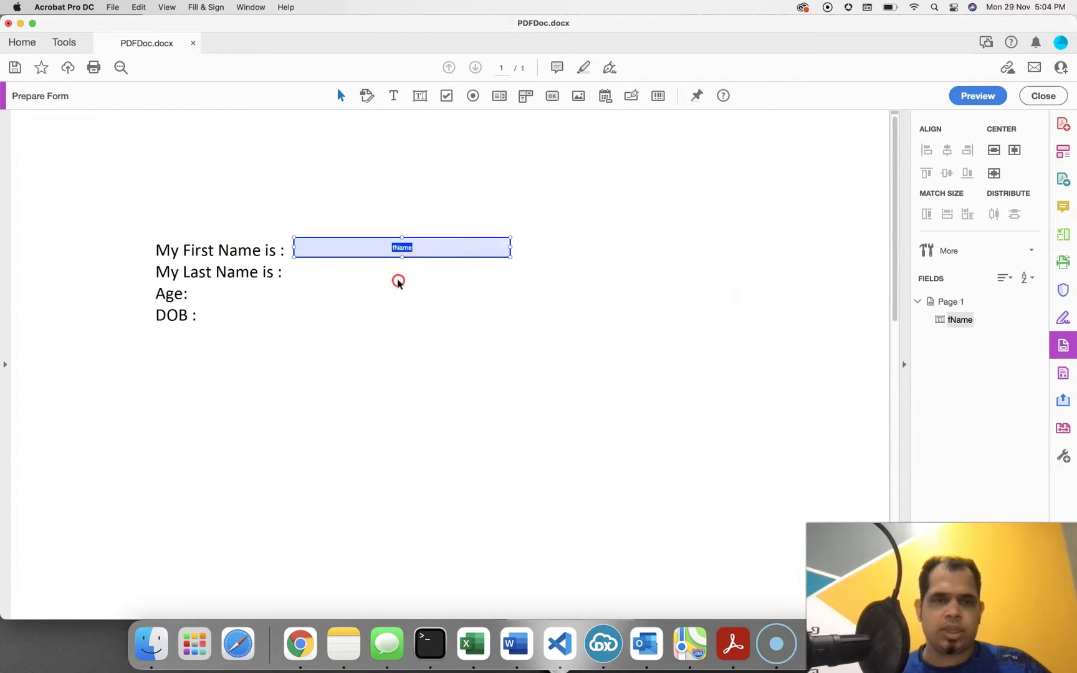
{"action": "right_click", "coordinate": [398, 282]}
{"action": "left_click", "coordinate": [368, 245]}
{"action": "key", "text": "super+c"}
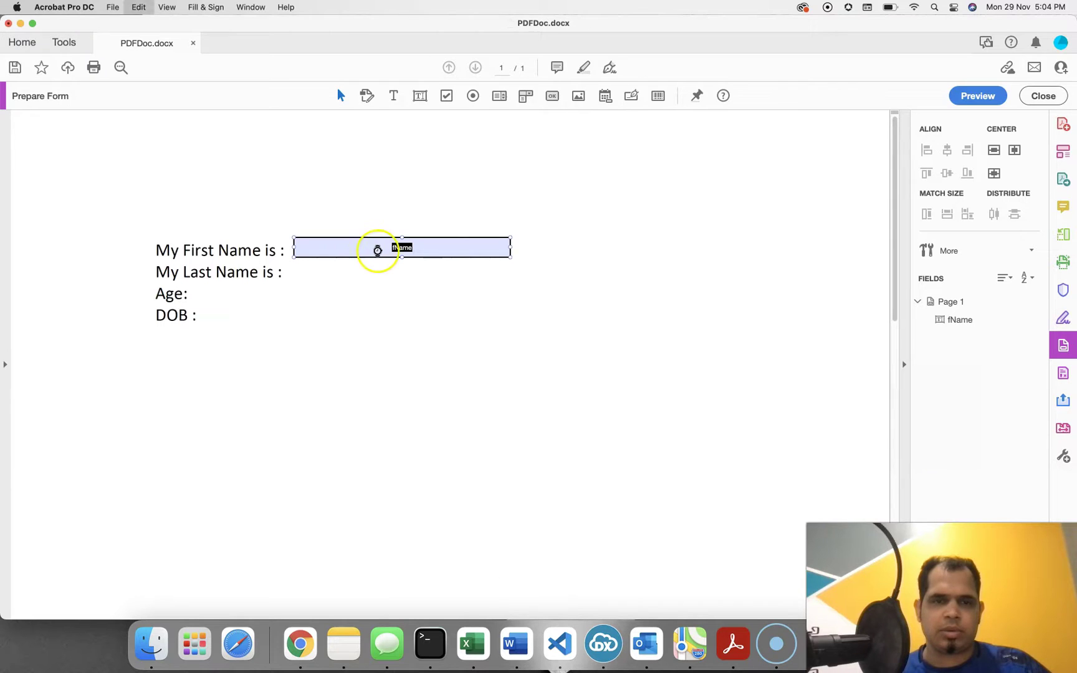
{"action": "left_click", "coordinate": [421, 308]}
{"action": "right_click", "coordinate": [369, 283]}
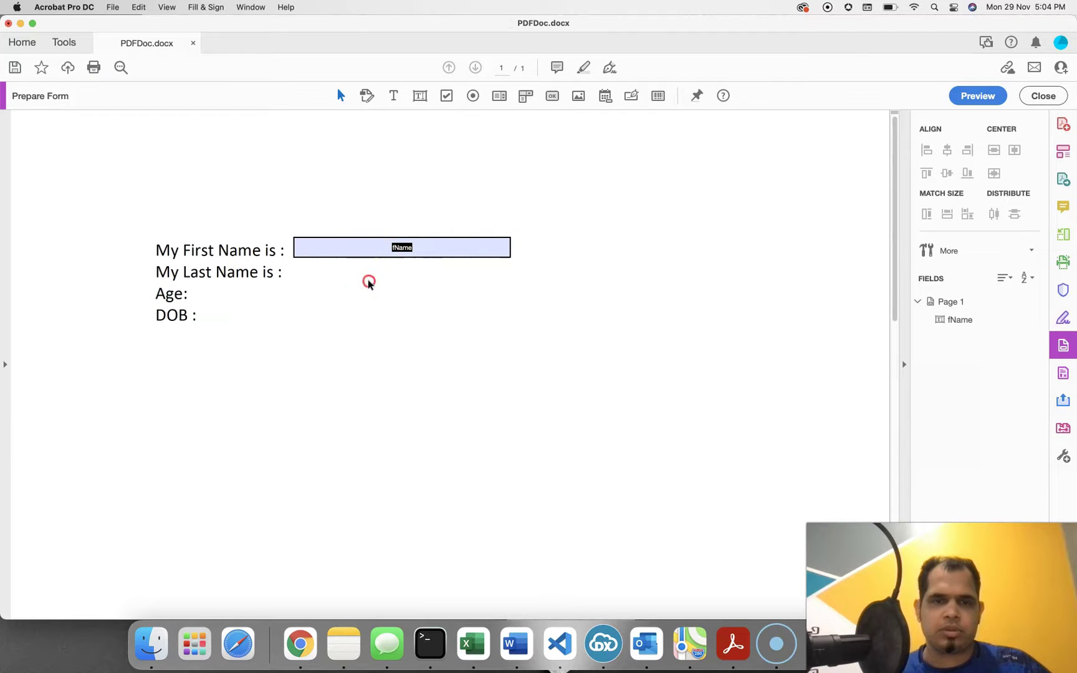
Add a text field beside 'My Last Name is :', fit its height, and name it lName
{"action": "left_click", "coordinate": [380, 292]}
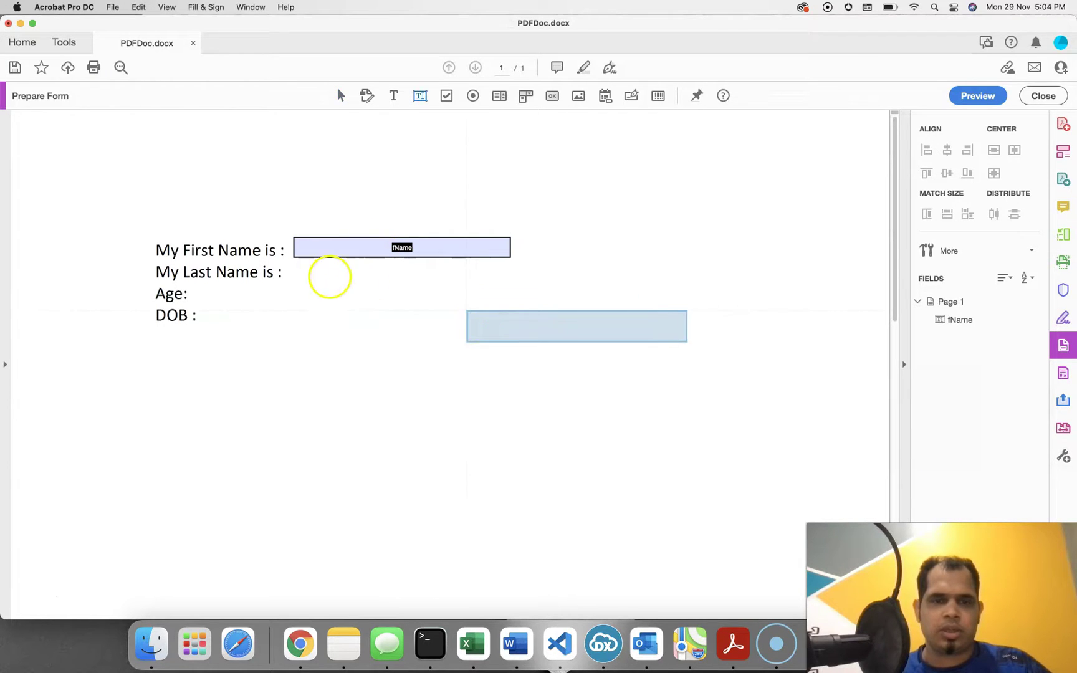
{"action": "left_click", "coordinate": [294, 266]}
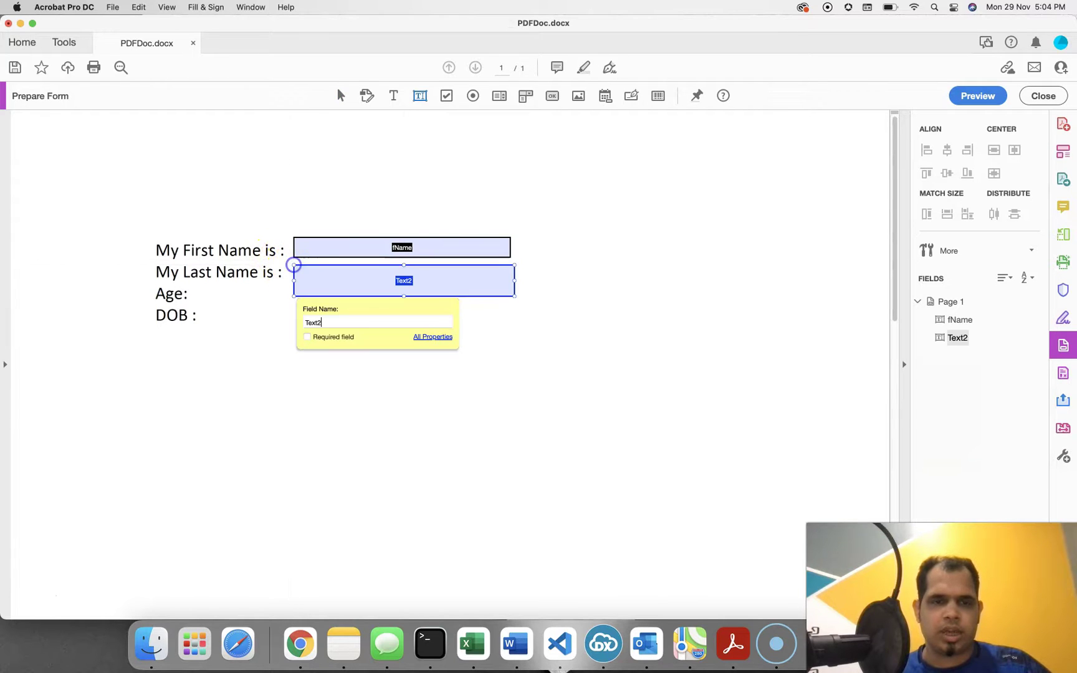
{"action": "left_click", "coordinate": [506, 289]}
{"action": "left_click_drag", "start_coordinate": [506, 289], "coordinate": [506, 286]}
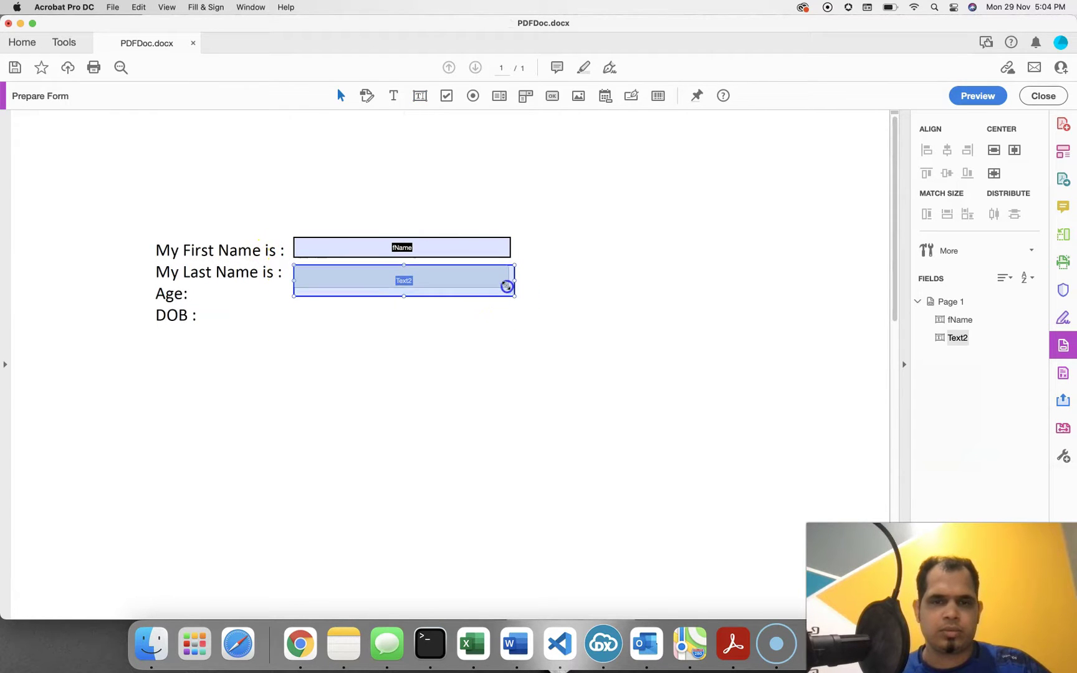
{"action": "right_click", "coordinate": [438, 277]}
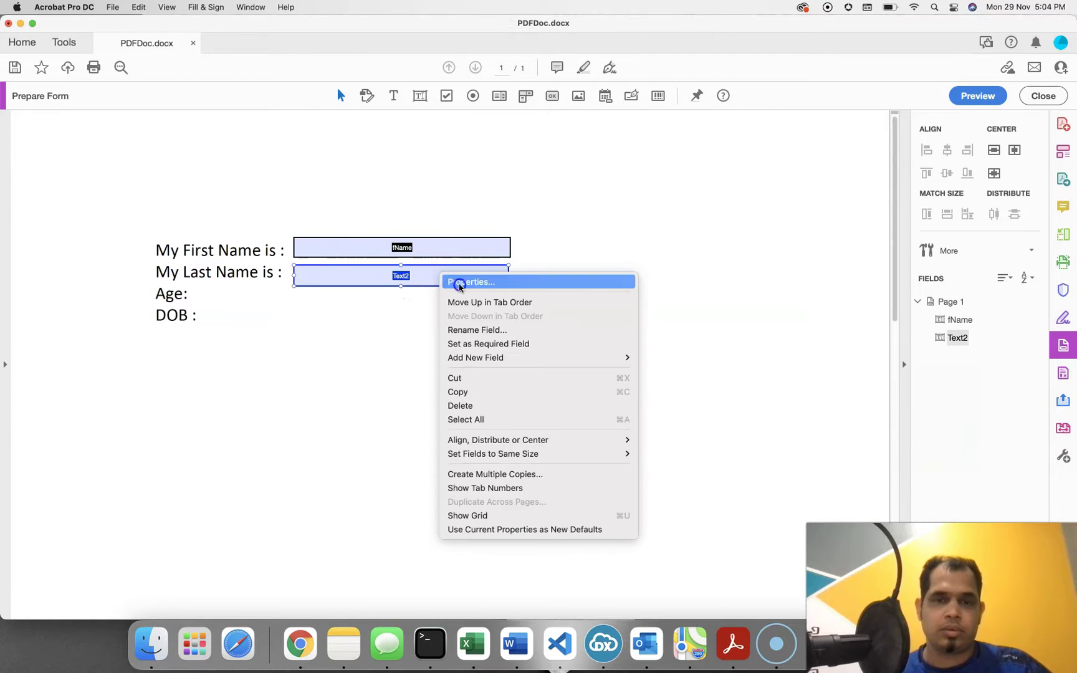
{"action": "left_click", "coordinate": [458, 281]}
{"action": "left_click", "coordinate": [480, 344]}
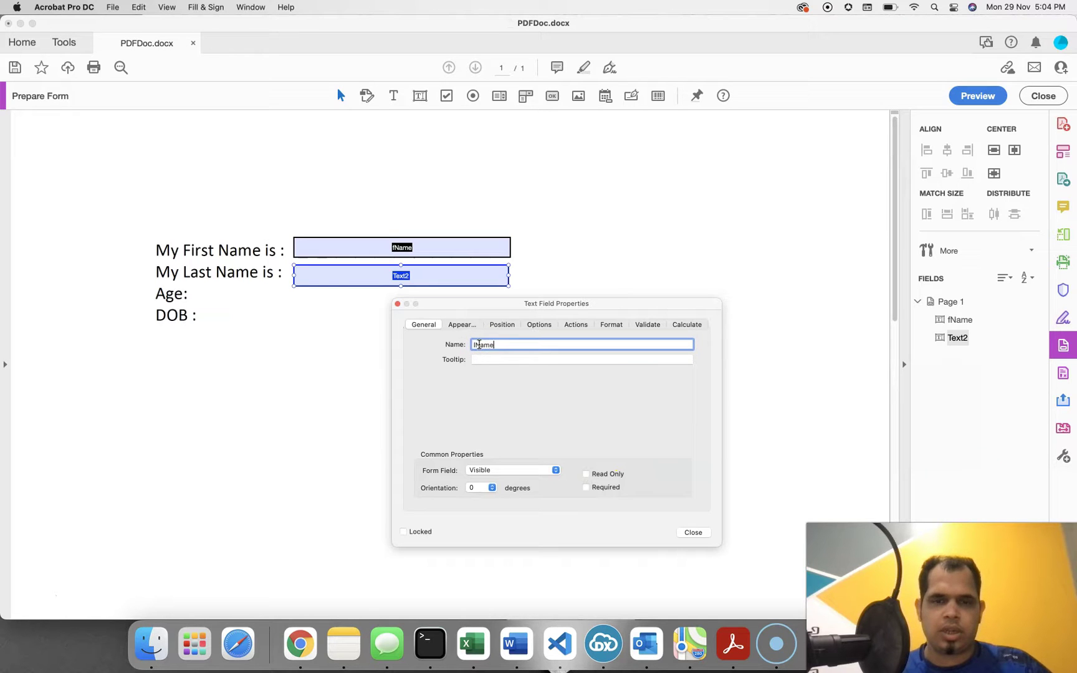
{"action": "left_click", "coordinate": [692, 531]}
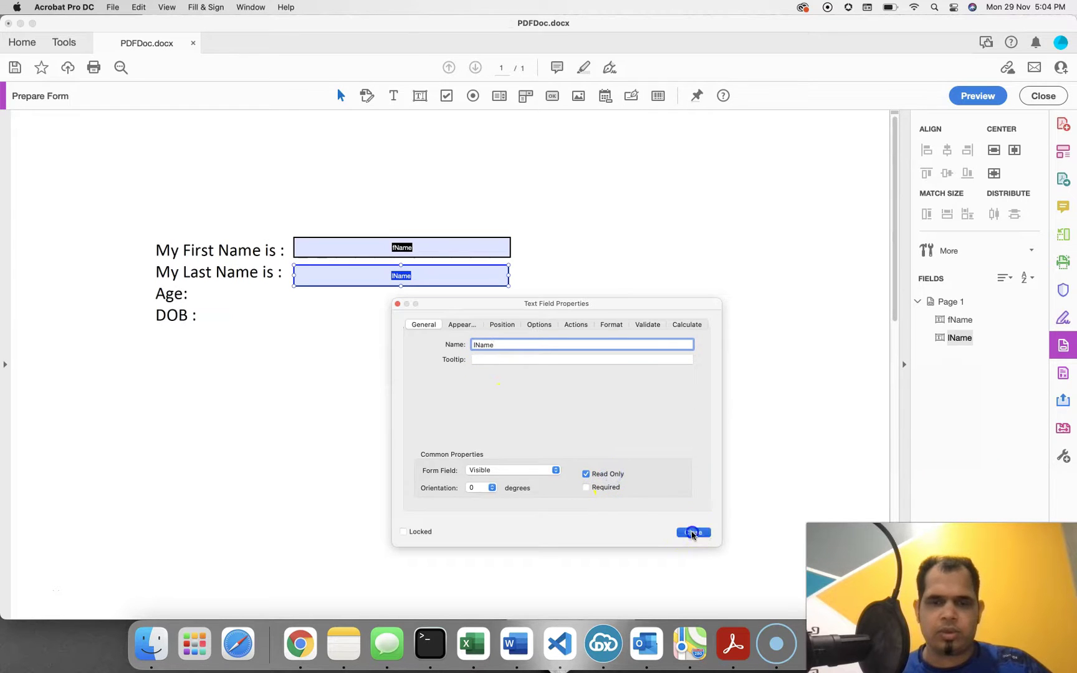
{"action": "right_click", "coordinate": [215, 308]}
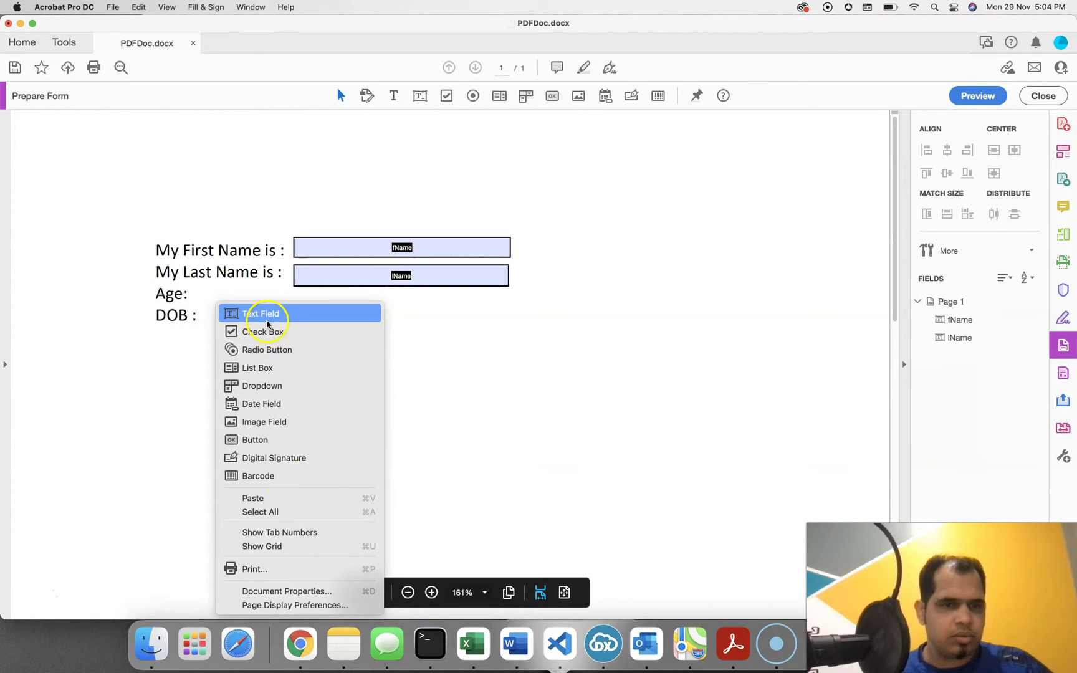
Place and resize a new date field, and line the lName field up under fName
{"action": "left_click", "coordinate": [270, 404]}
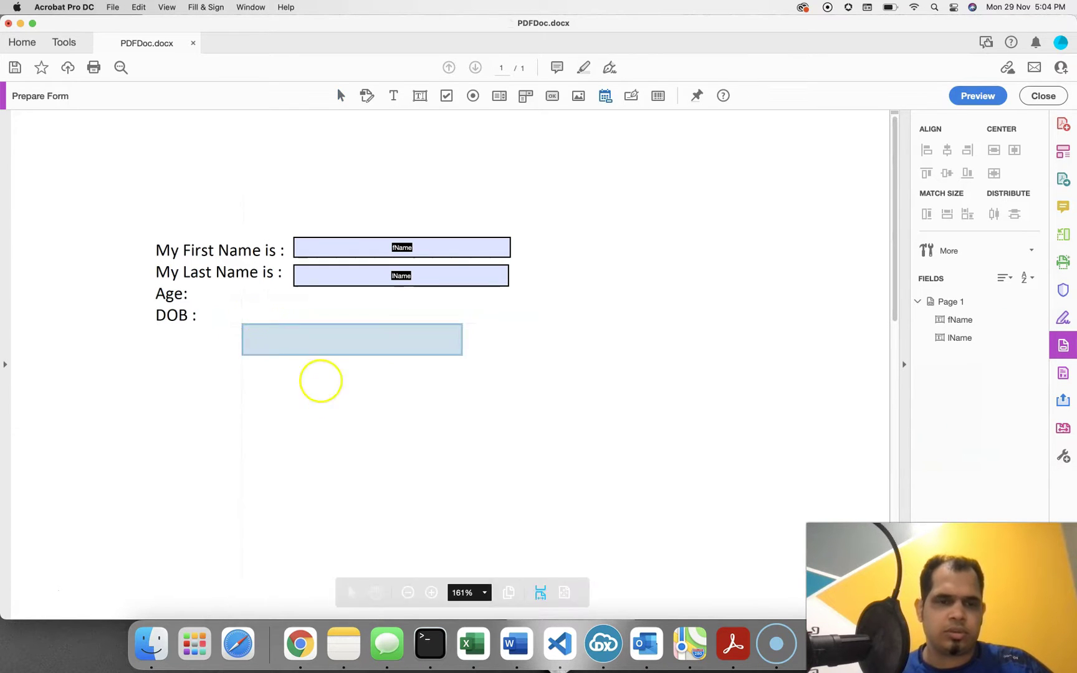
{"action": "left_click", "coordinate": [195, 281]}
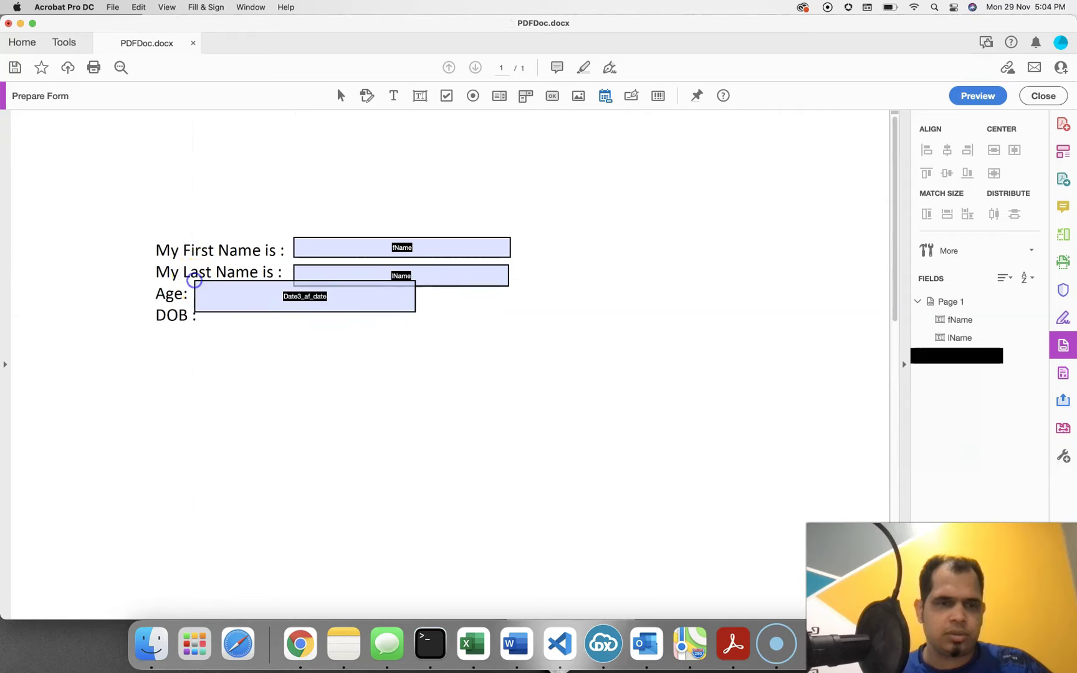
{"action": "left_click_drag", "start_coordinate": [413, 280], "coordinate": [261, 293]}
{"action": "left_click", "coordinate": [261, 299]}
{"action": "left_click_drag", "start_coordinate": [372, 276], "coordinate": [372, 257]}
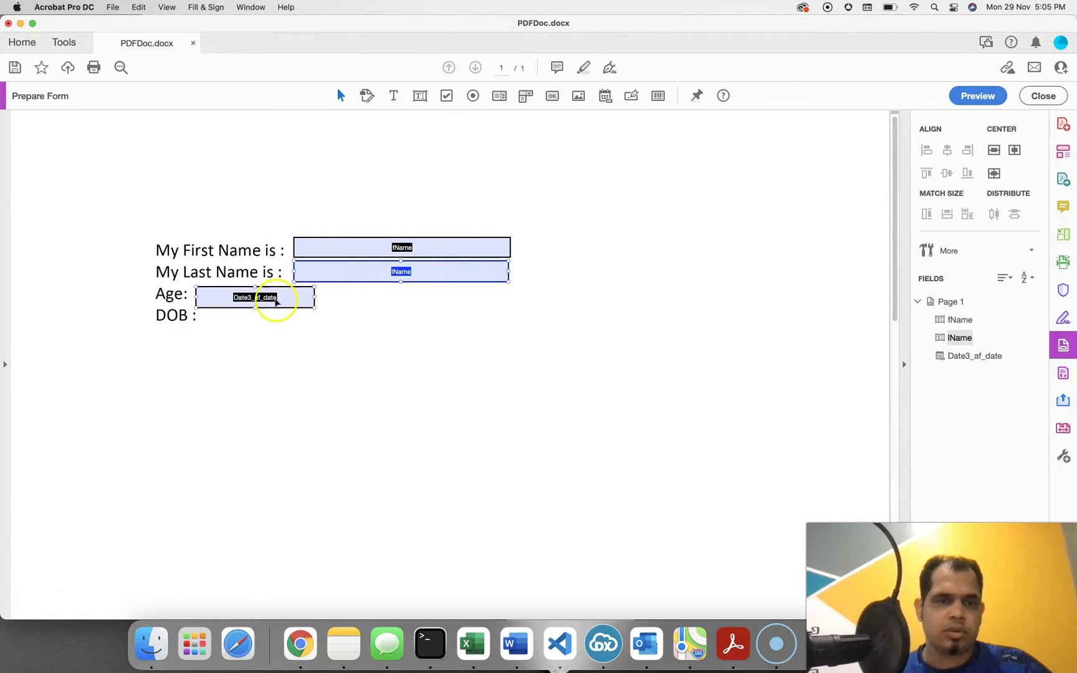
Rename the date field to dob and make it Read Only
{"action": "left_click", "coordinate": [277, 301]}
{"action": "right_click", "coordinate": [282, 293]}
{"action": "left_click", "coordinate": [305, 303]}
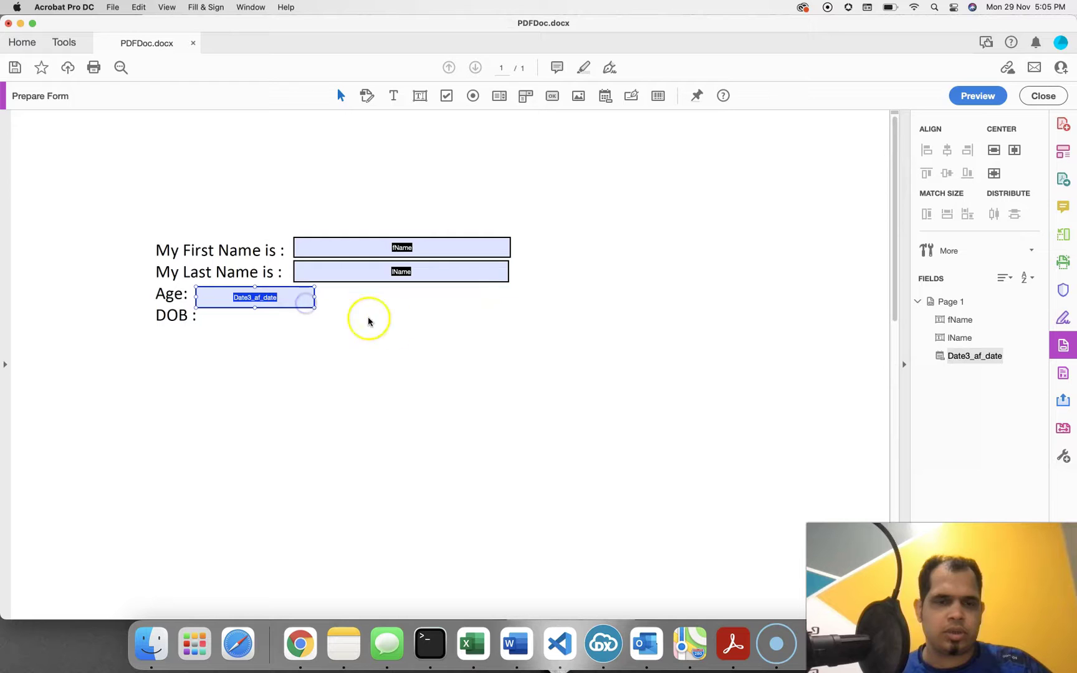
{"action": "double_click", "coordinate": [482, 344]}
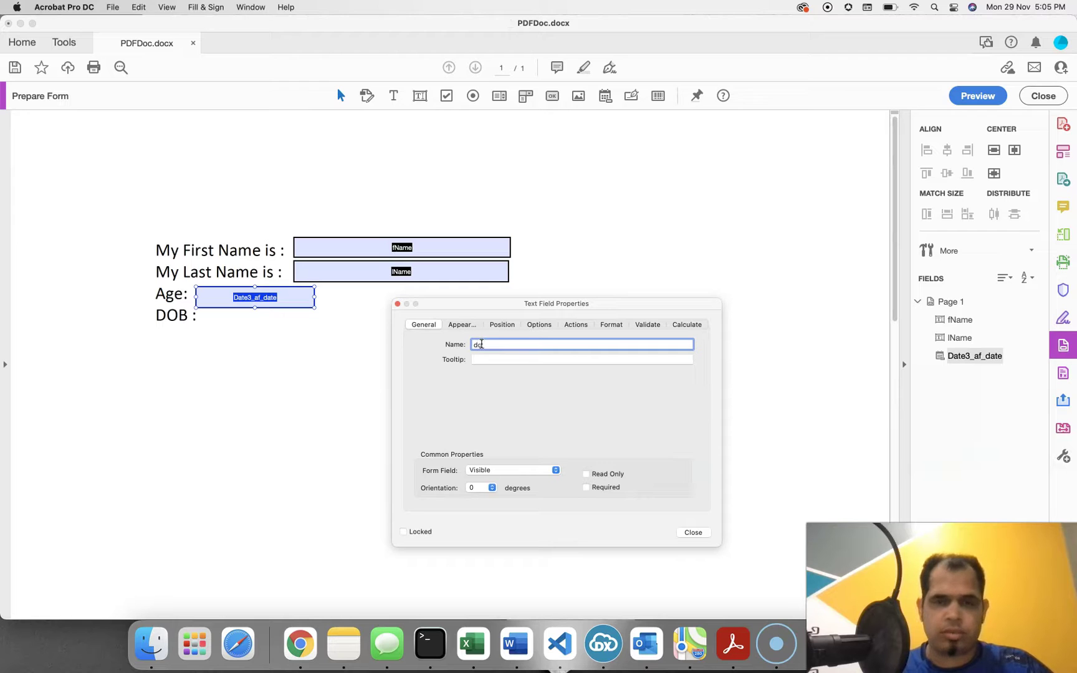
{"action": "left_click", "coordinate": [603, 475]}
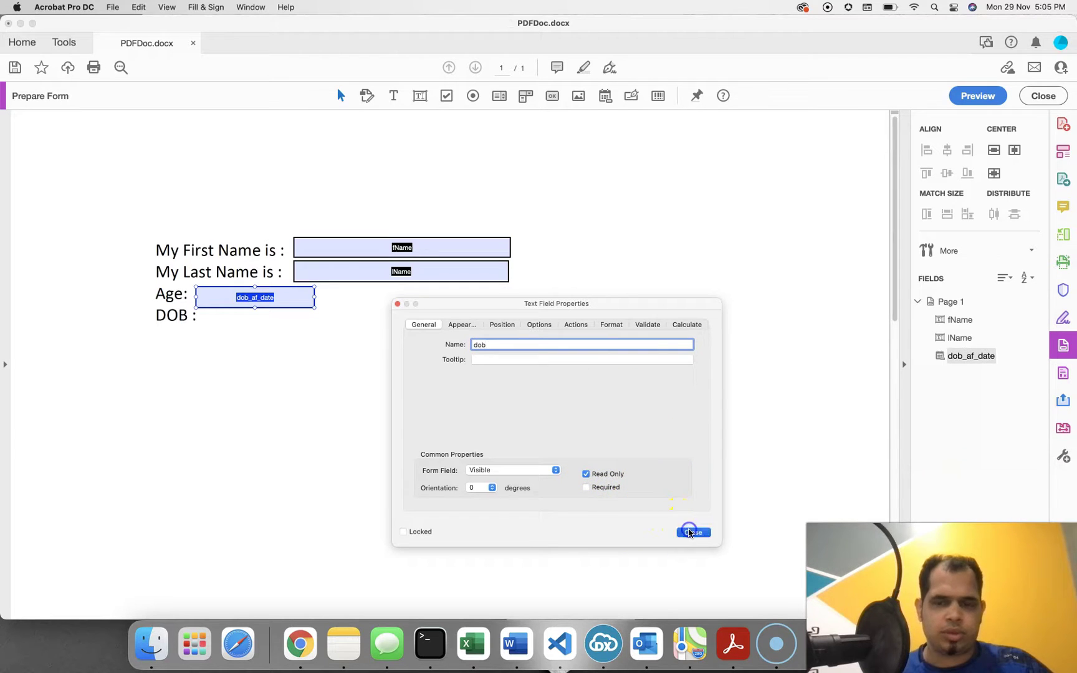
{"action": "left_click", "coordinate": [691, 531]}
Move the dob_af_date field beside 'DOB :' and shrink it to fit
{"action": "double_click", "coordinate": [207, 321]}
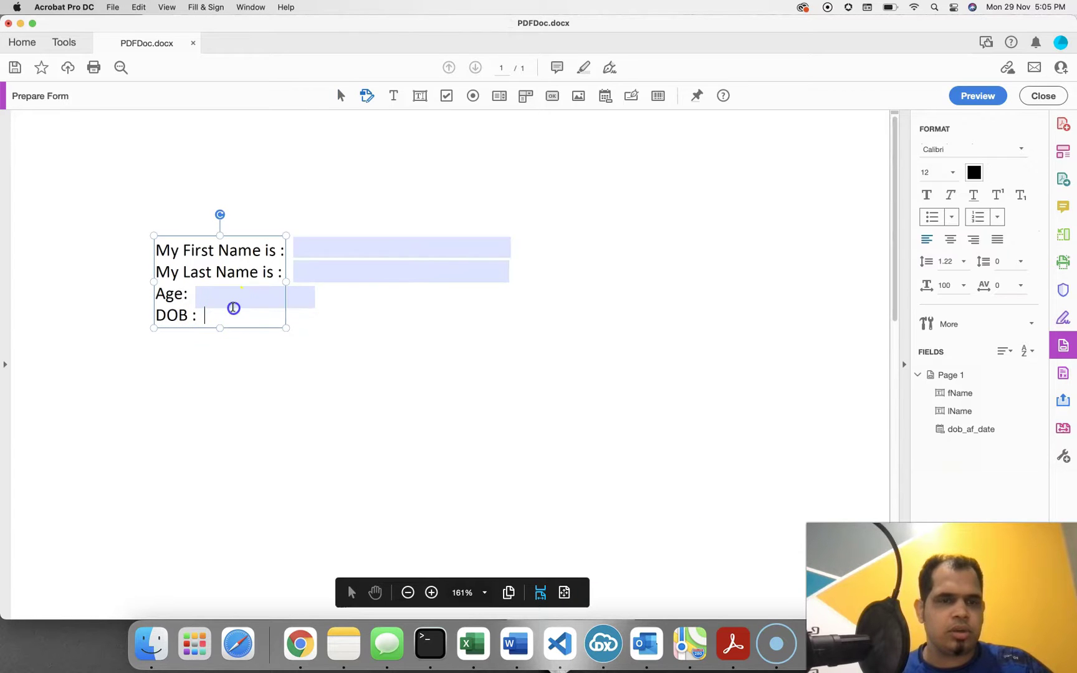
{"action": "key", "text": "Escape"}
{"action": "left_click_drag", "start_coordinate": [221, 303], "coordinate": [227, 320]}
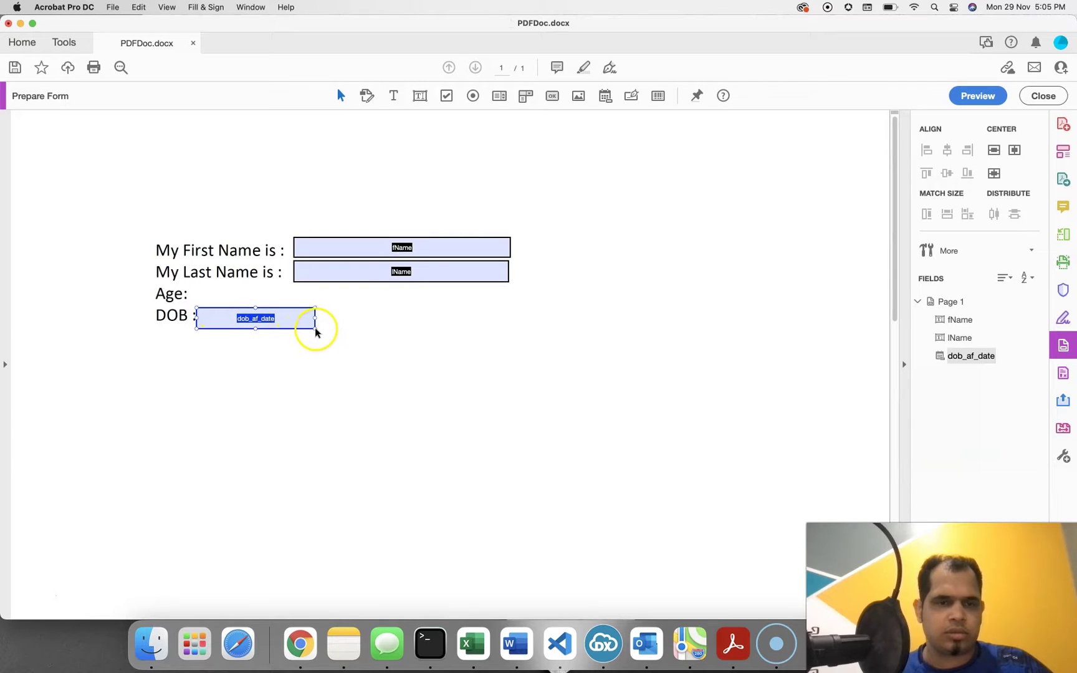
{"action": "left_click_drag", "start_coordinate": [315, 327], "coordinate": [297, 323]}
{"action": "left_click", "coordinate": [392, 345]}
{"action": "right_click", "coordinate": [354, 326]}
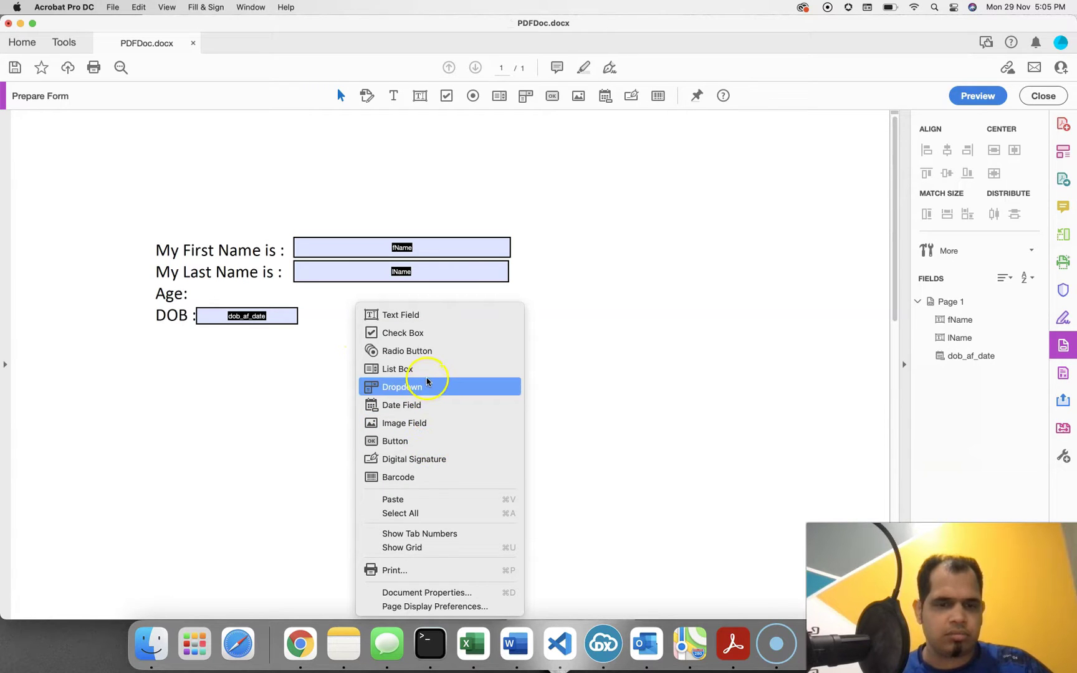
{"action": "left_click", "coordinate": [413, 316]}
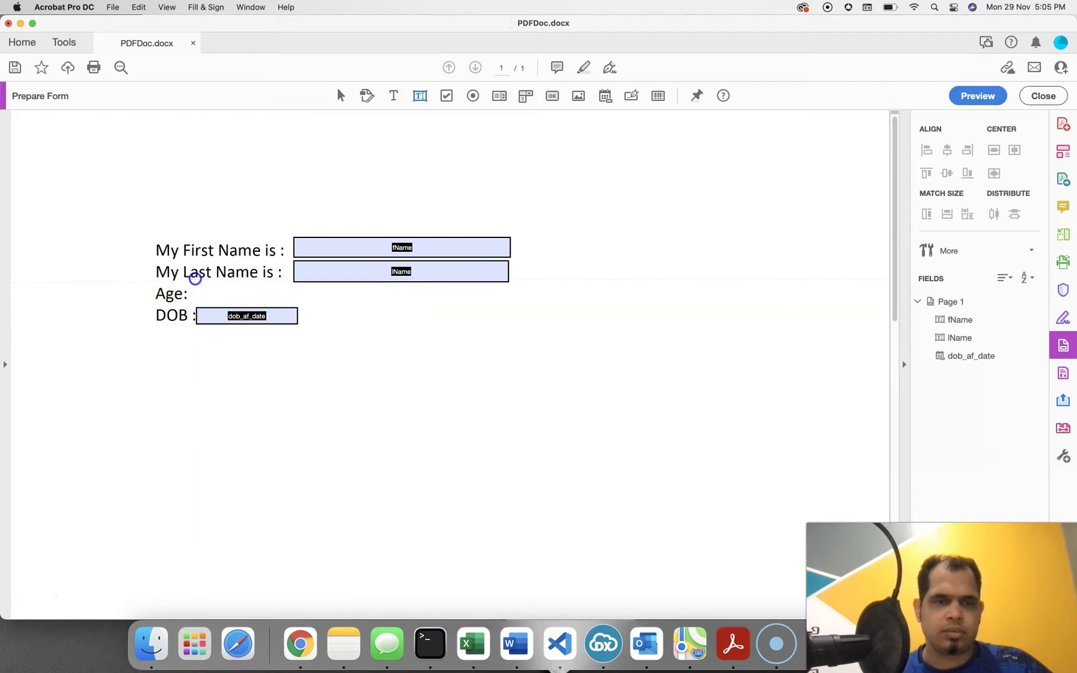
Place a thin, short text field next to 'Age:'
{"action": "left_click", "coordinate": [195, 278]}
{"action": "left_click", "coordinate": [416, 311]}
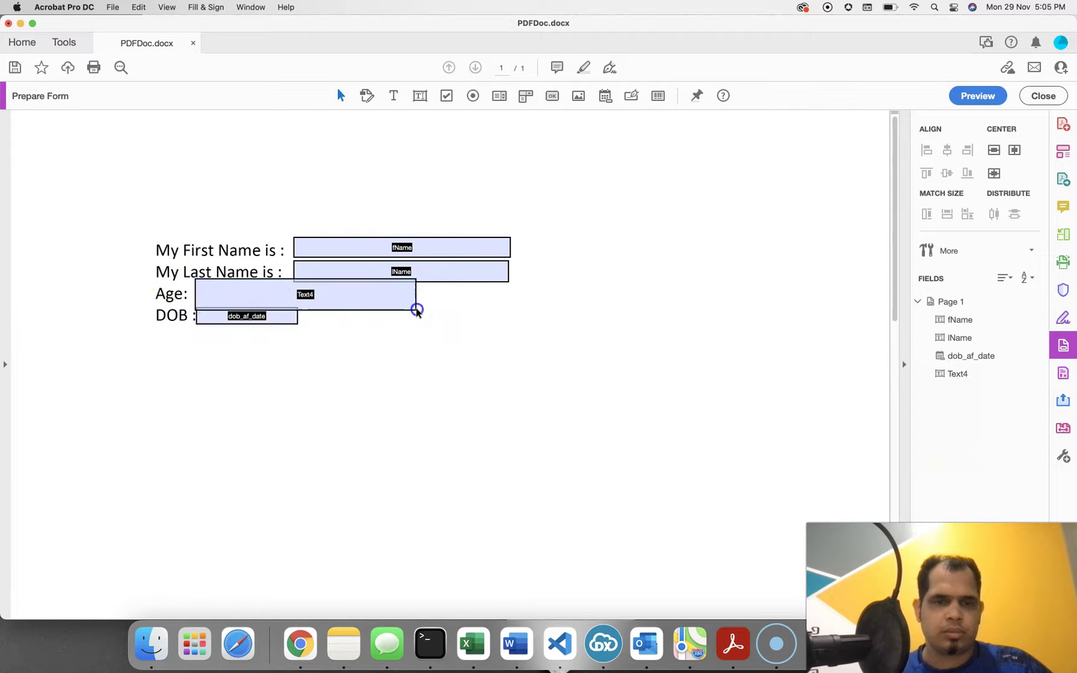
{"action": "left_click", "coordinate": [235, 298]}
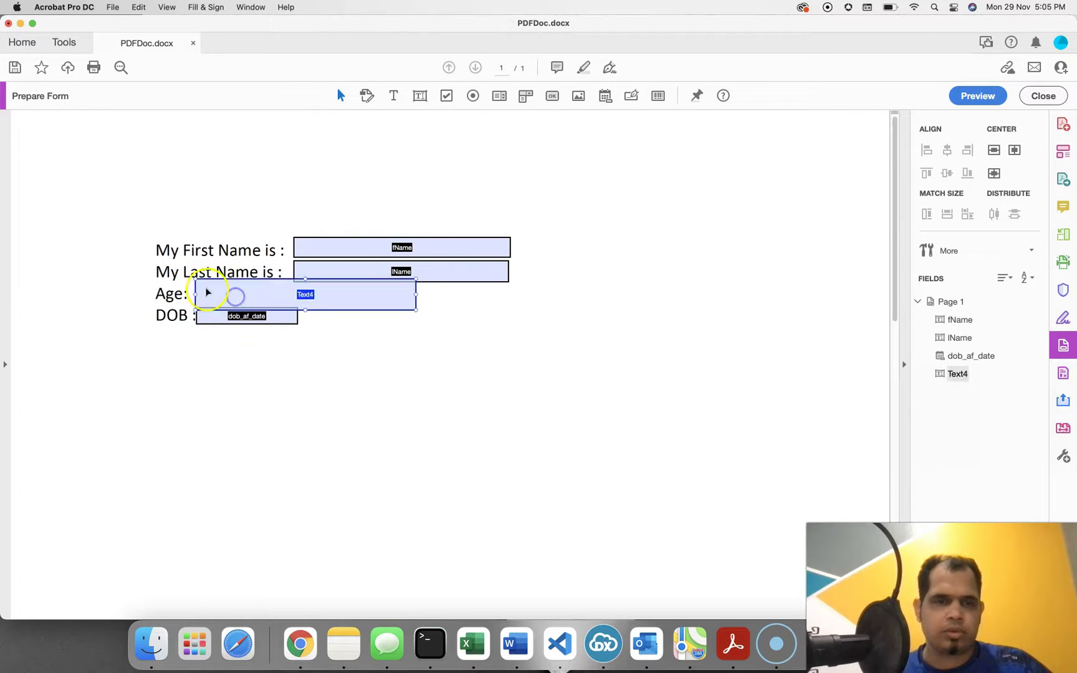
{"action": "left_click_drag", "start_coordinate": [196, 279], "coordinate": [223, 301]}
{"action": "left_click_drag", "start_coordinate": [348, 306], "coordinate": [328, 293]}
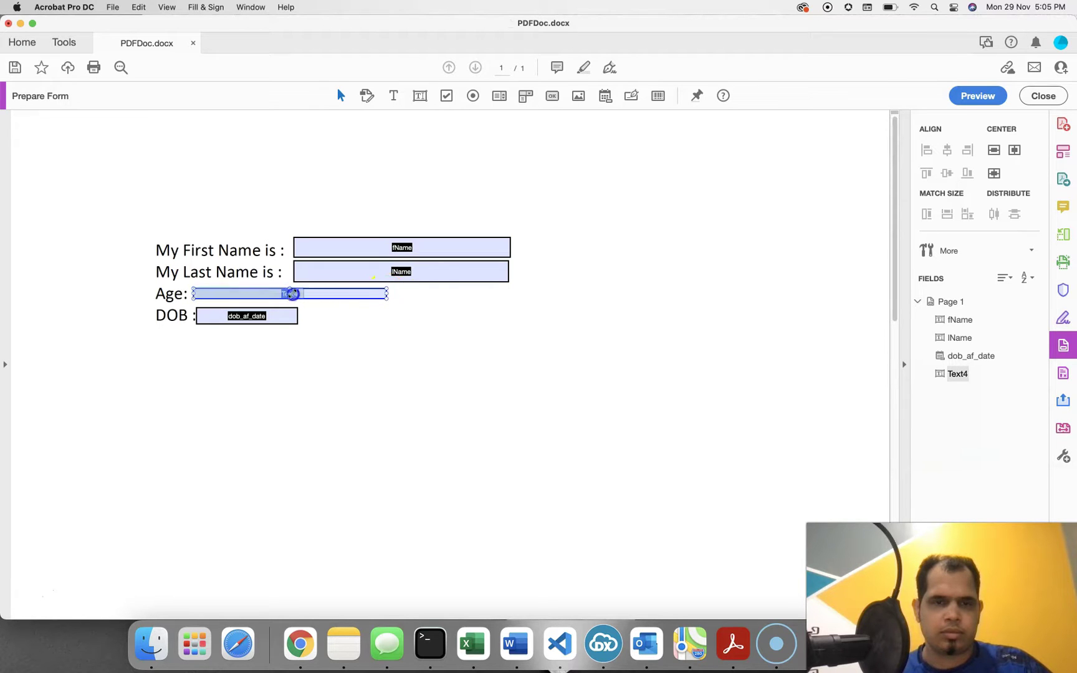
{"action": "left_click_drag", "start_coordinate": [292, 294], "coordinate": [275, 294]}
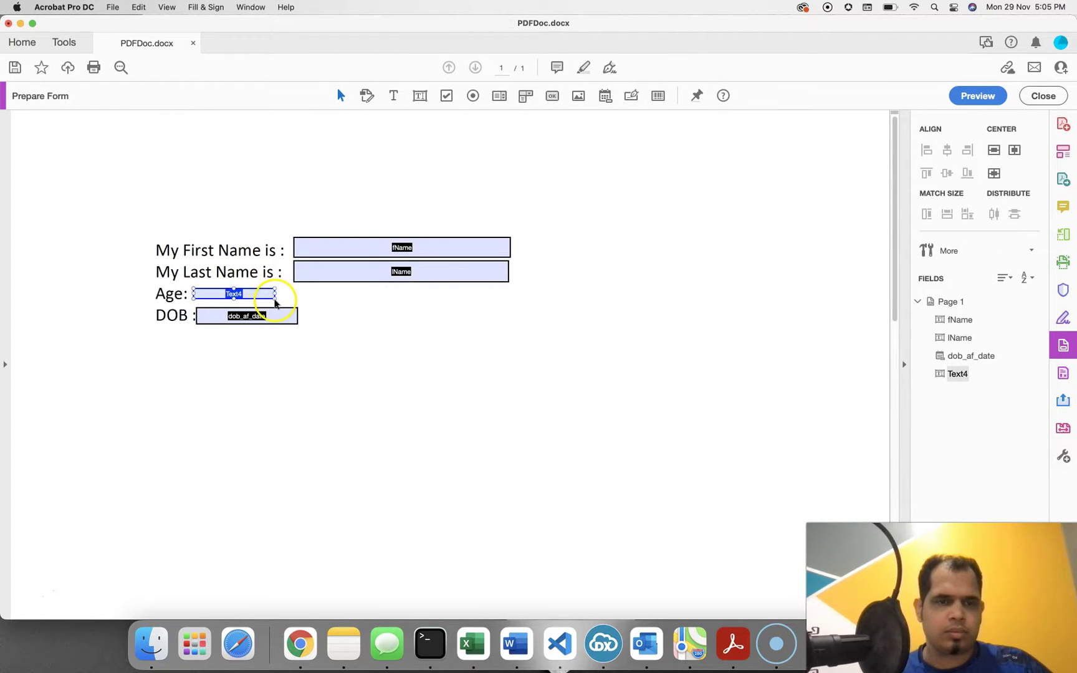
Name the new field age, then bring up the Save As PDF options
{"action": "right_click", "coordinate": [244, 293]}
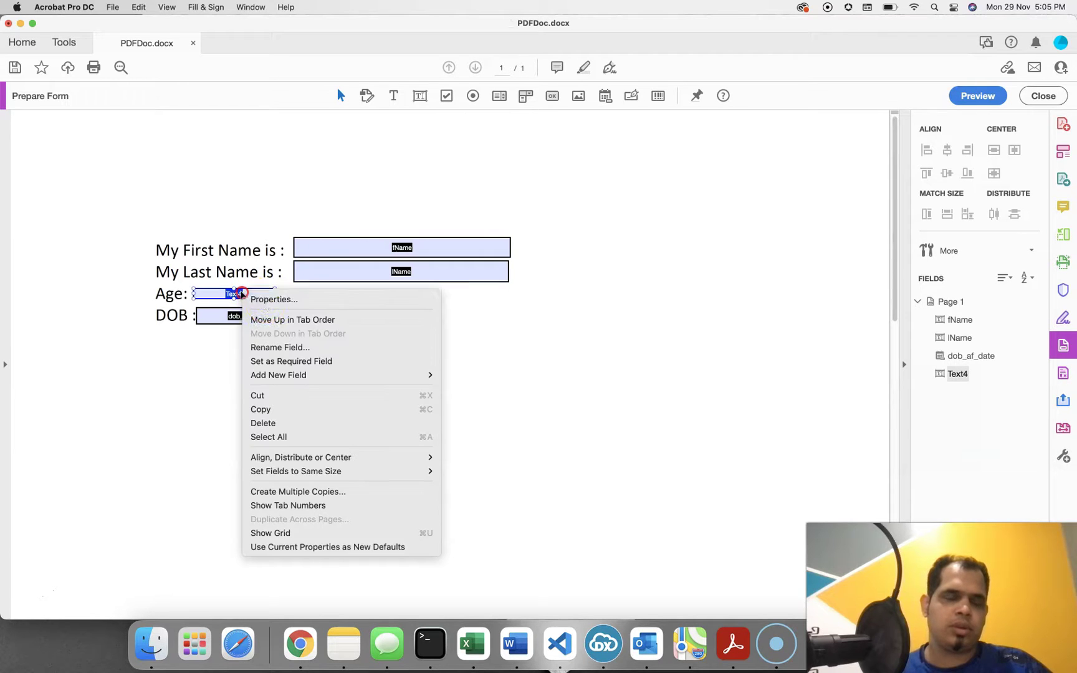
{"action": "left_click", "coordinate": [269, 301]}
{"action": "left_click_drag", "start_coordinate": [497, 343], "coordinate": [436, 345]}
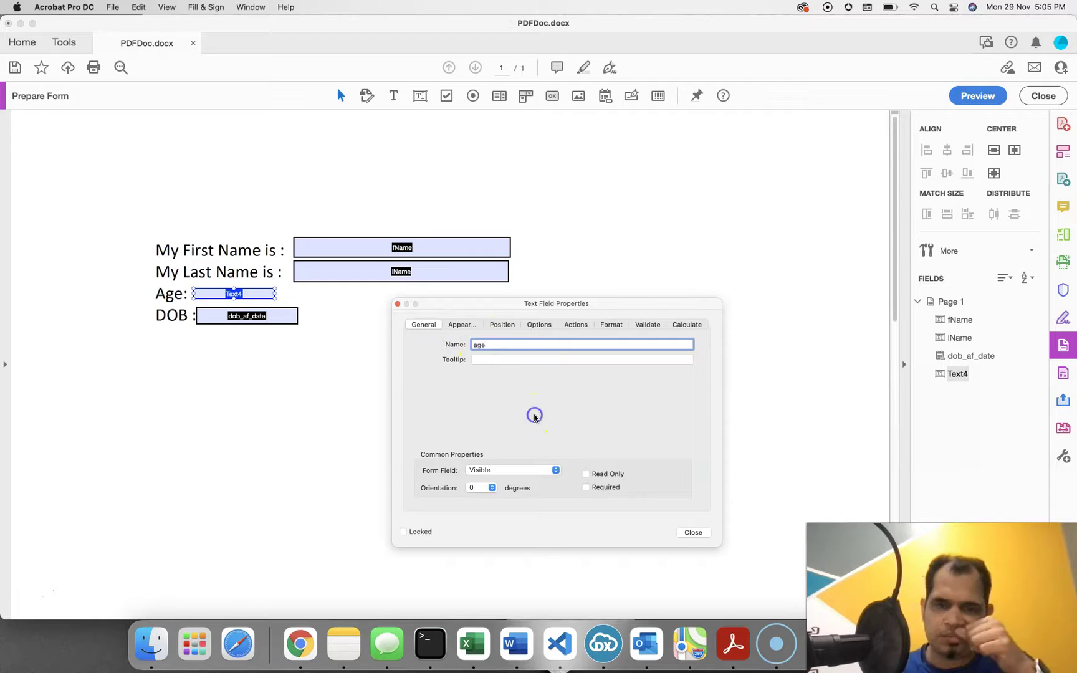
{"action": "left_click", "coordinate": [693, 532]}
{"action": "left_click", "coordinate": [490, 282]}
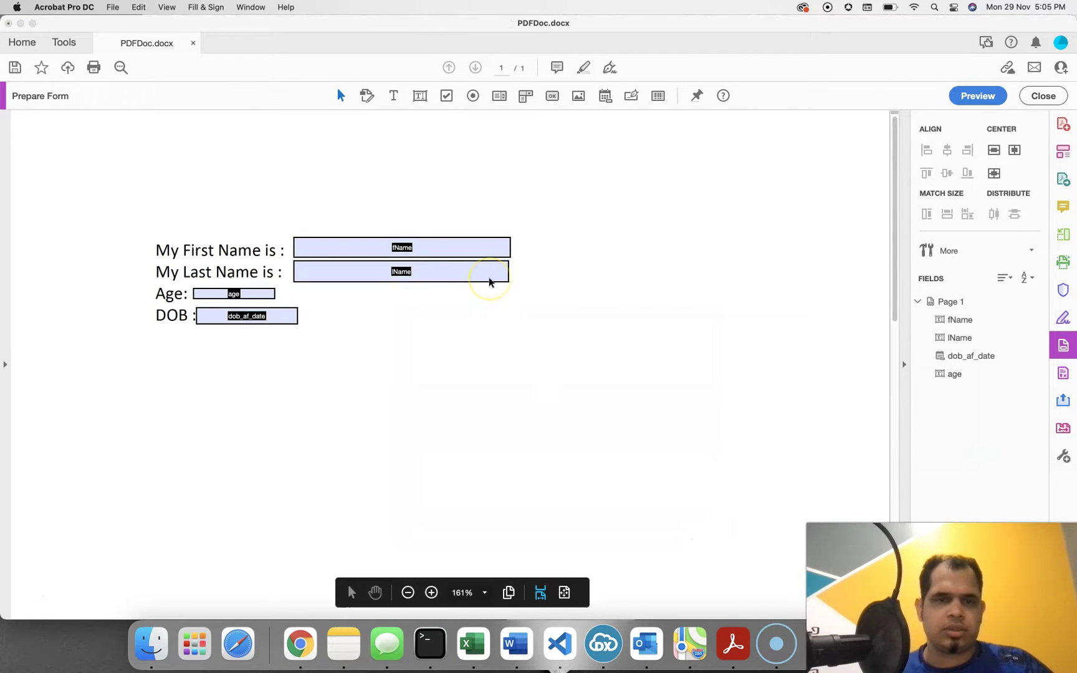
{"action": "key", "text": "super+shift+s"}
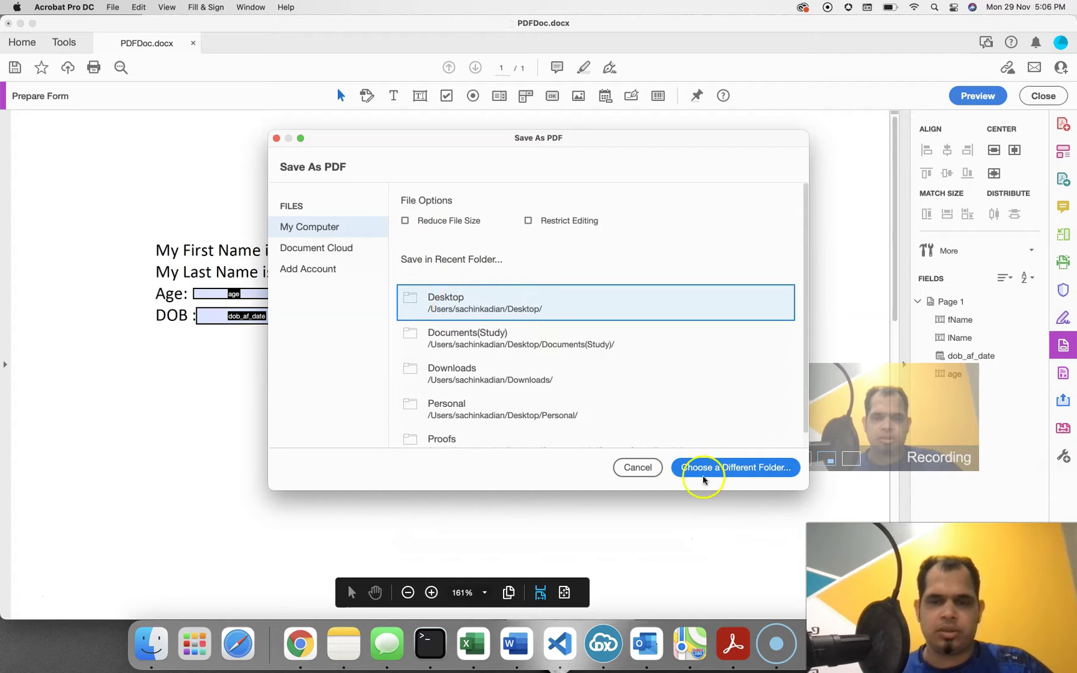
{"action": "left_click", "coordinate": [731, 474]}
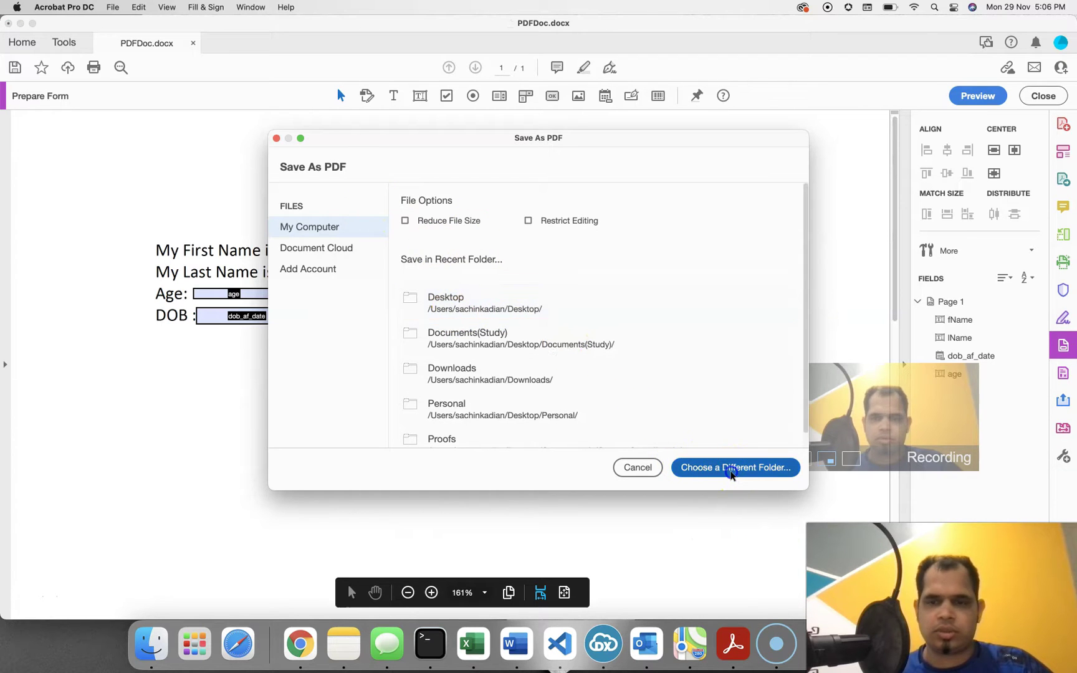
{"action": "left_click", "coordinate": [604, 260]}
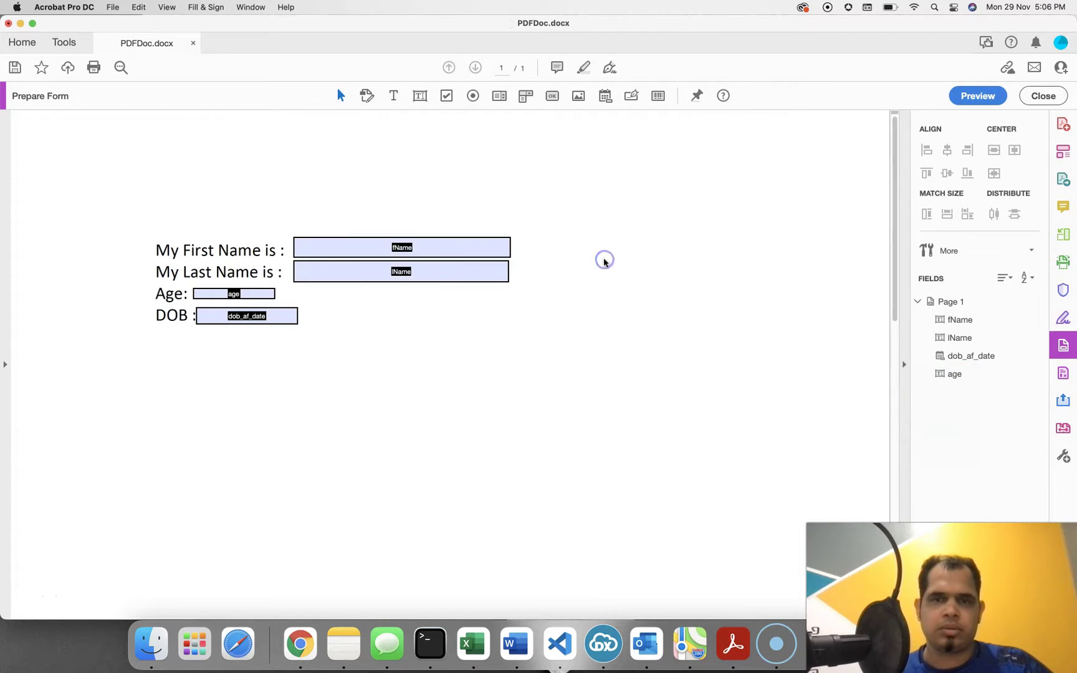
{"action": "right_click", "coordinate": [519, 286]}
{"action": "key", "text": "Escape"}
{"action": "key", "text": "super+shift+s"}
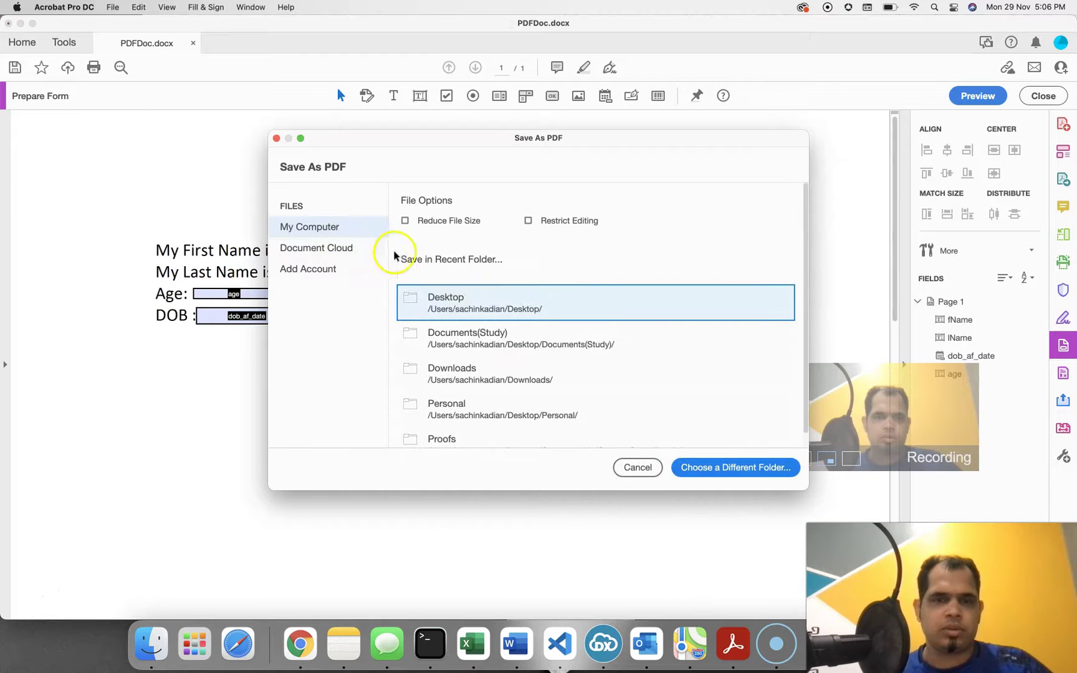
{"action": "left_click", "coordinate": [439, 298]}
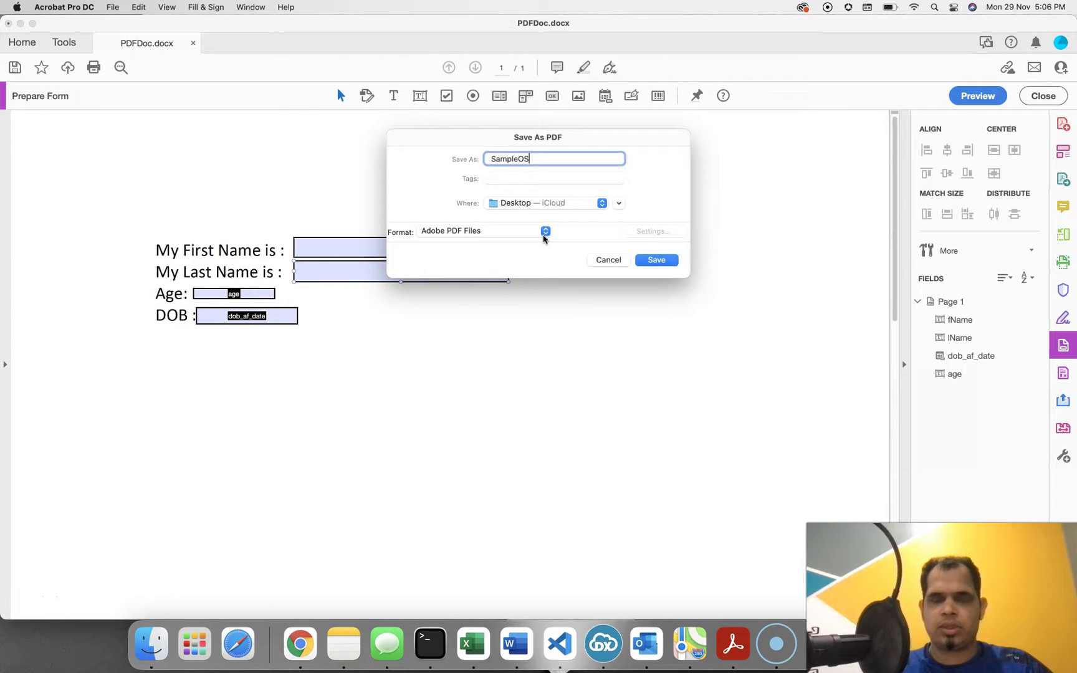
{"action": "left_click", "coordinate": [654, 259]}
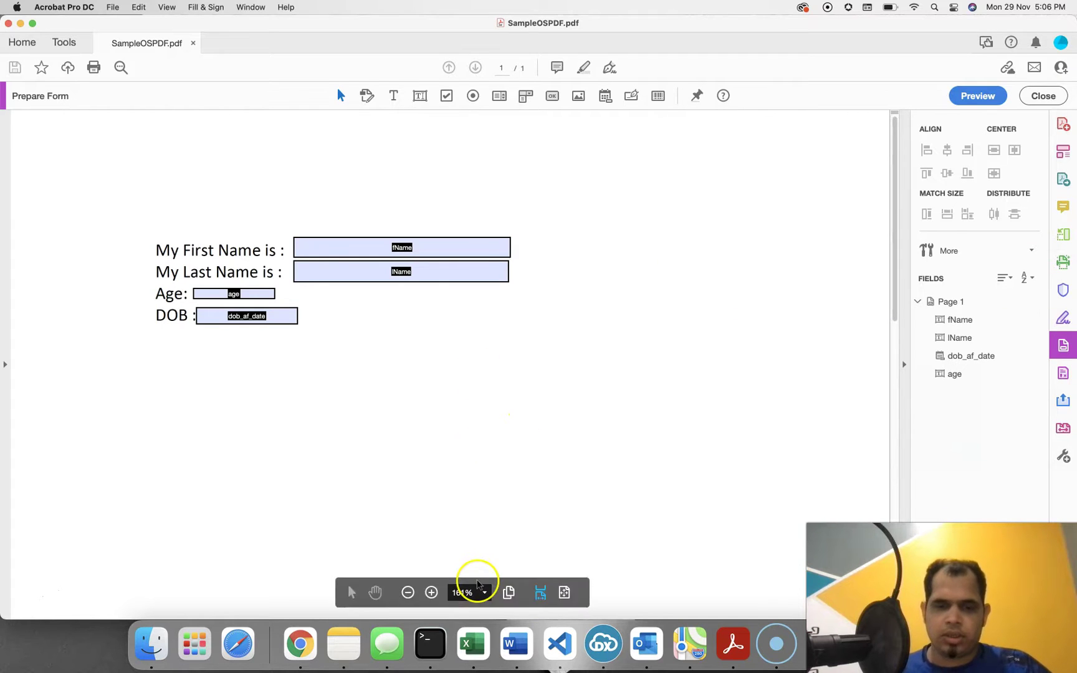
Return to Salesforce in Chrome and close the extra workspace tabs
{"action": "left_click", "coordinate": [301, 644]}
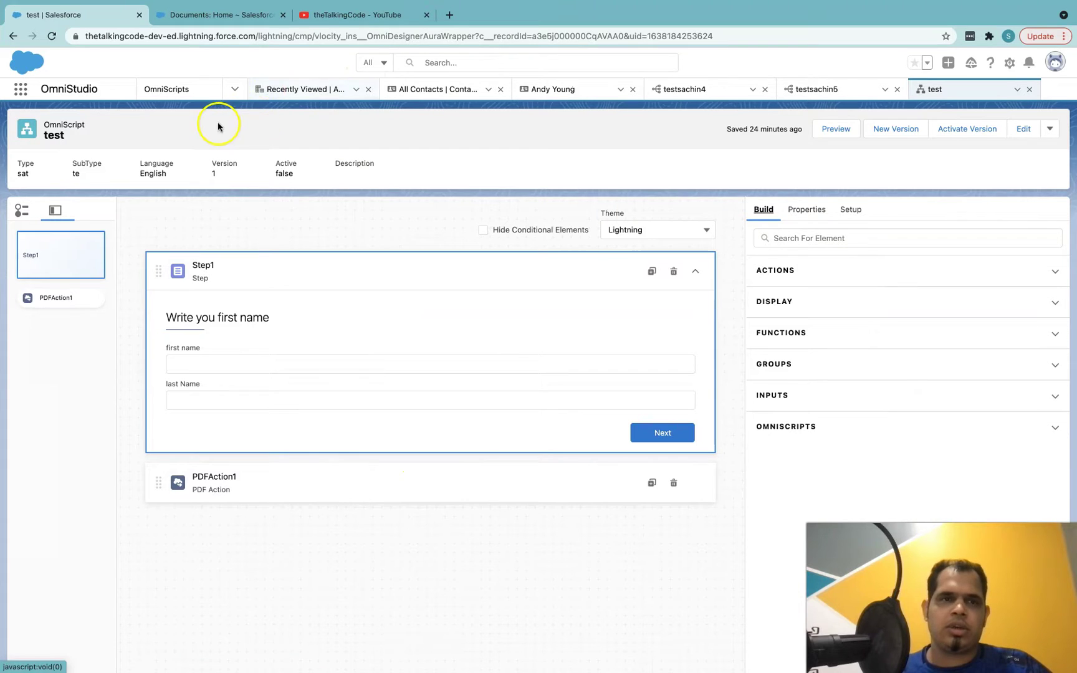
{"action": "left_click", "coordinate": [315, 87]}
{"action": "left_click", "coordinate": [500, 90]}
{"action": "left_click", "coordinate": [500, 89]}
{"action": "left_click", "coordinate": [500, 90]}
{"action": "left_click", "coordinate": [369, 89]}
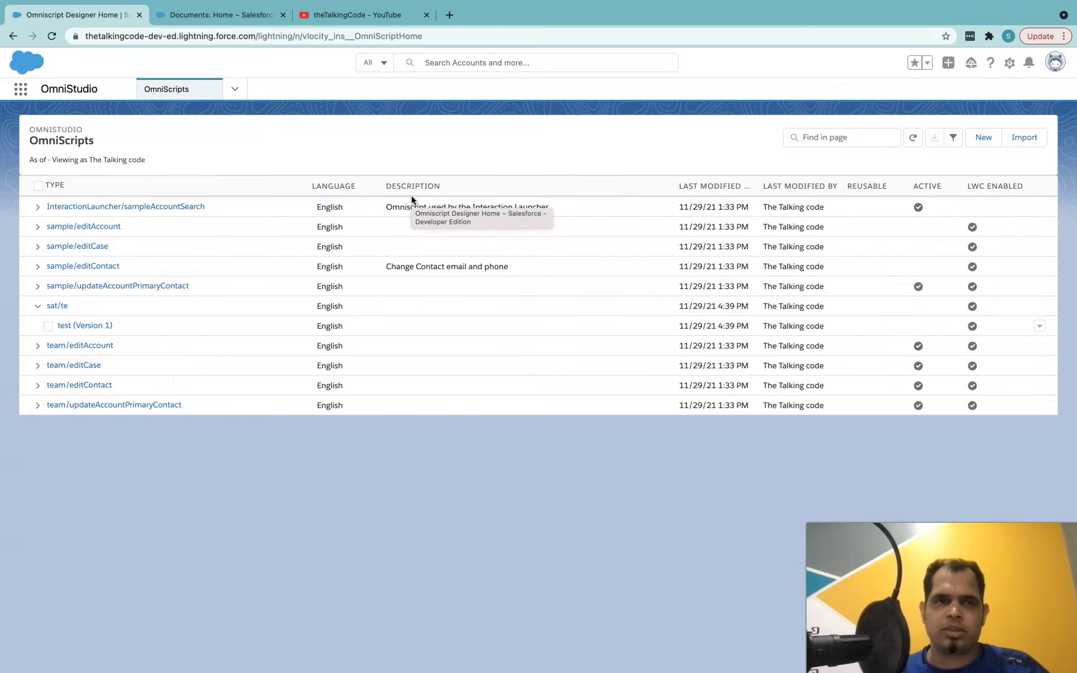
{"action": "left_click", "coordinate": [403, 151]}
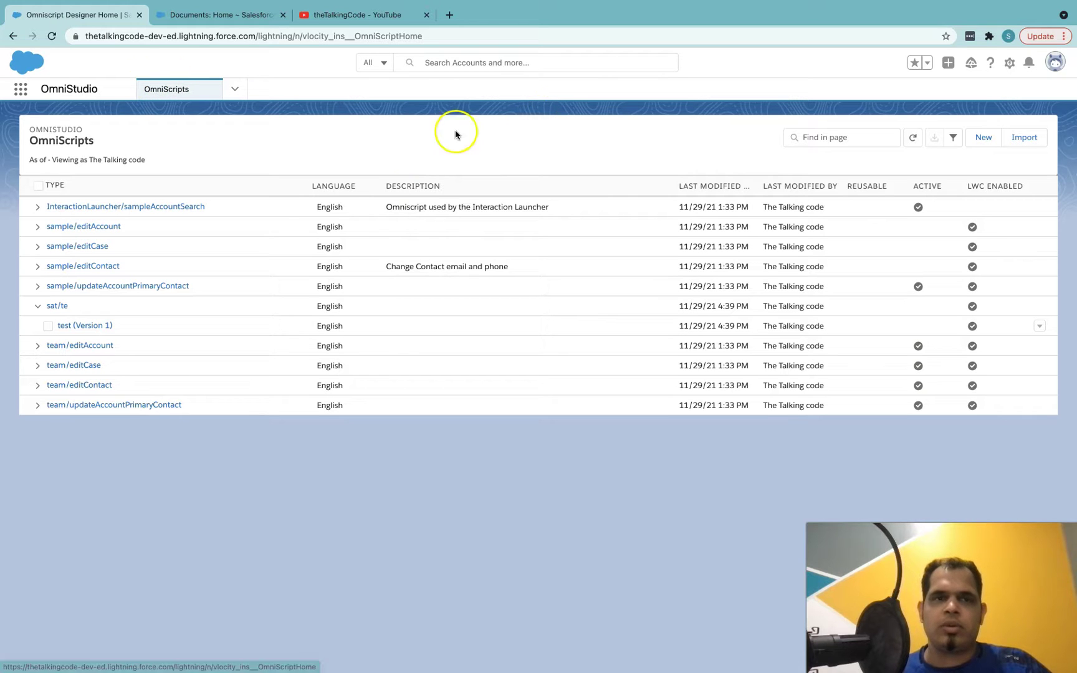
Create the OmniScript SamplePDFOS with Type PDF and SubType Create
{"action": "left_click", "coordinate": [985, 139]}
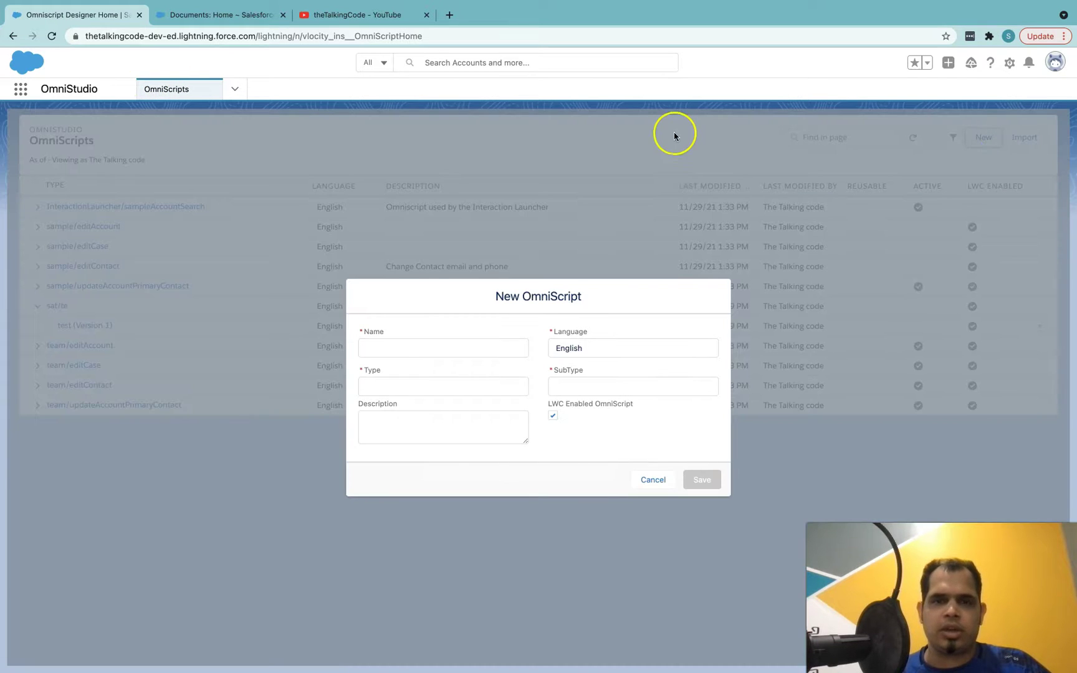
{"action": "left_click", "coordinate": [428, 347]}
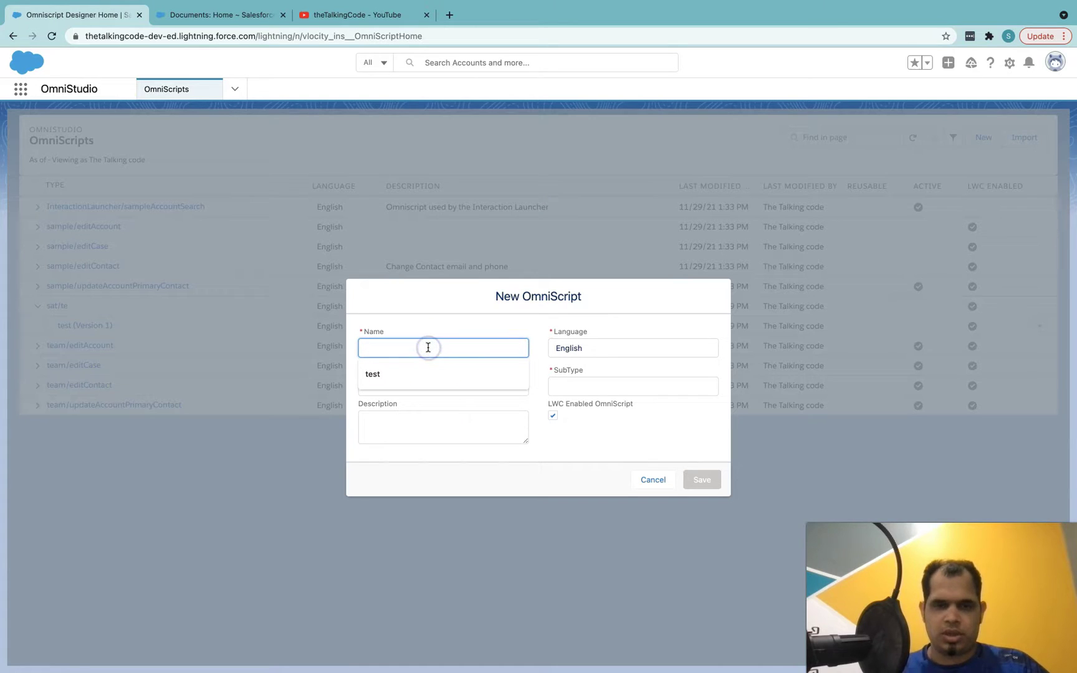
{"action": "type", "text": "SamplePDDOS"}
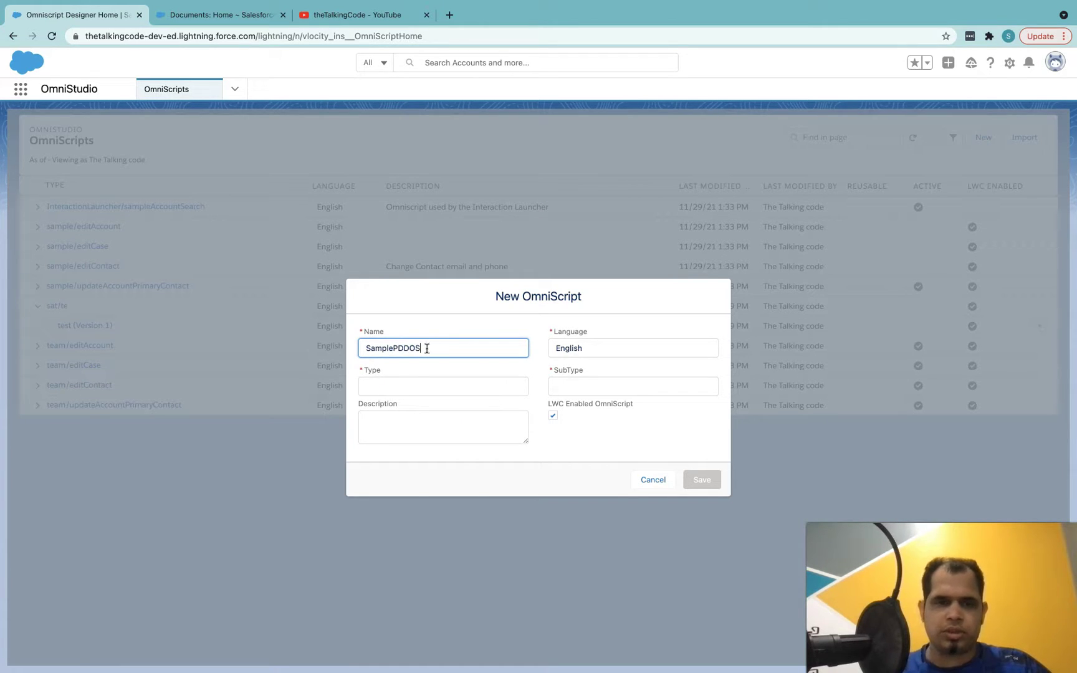
{"action": "left_click", "coordinate": [412, 353]}
{"action": "type", "text": "F"}
{"action": "left_click", "coordinate": [429, 377]}
{"action": "type", "text": "PDF"}
{"action": "left_click", "coordinate": [584, 369]}
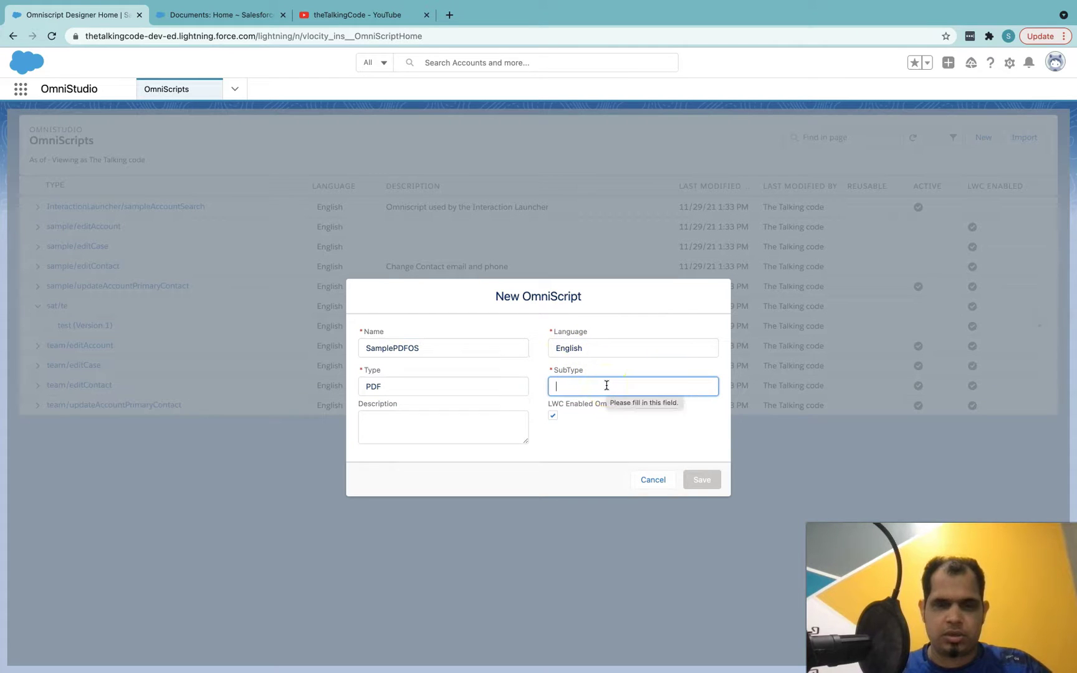
{"action": "type", "text": "Create"}
{"action": "left_click", "coordinate": [703, 481]}
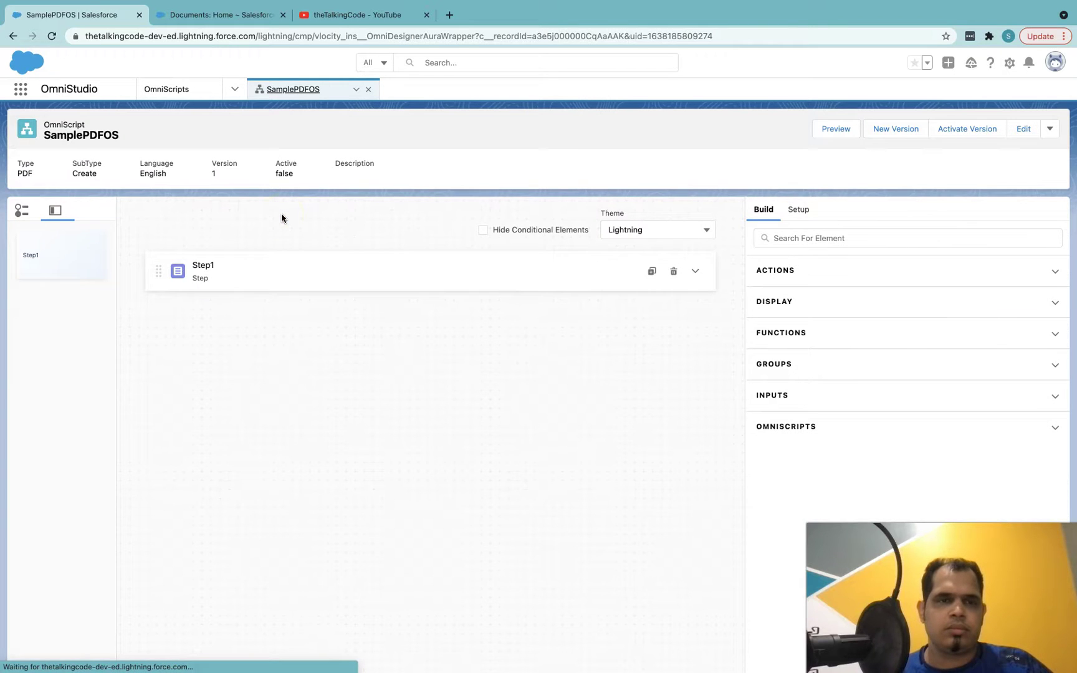
Add a Text input named firstName labelled 'Enter your first name' to Step1
{"action": "left_click", "coordinate": [240, 274]}
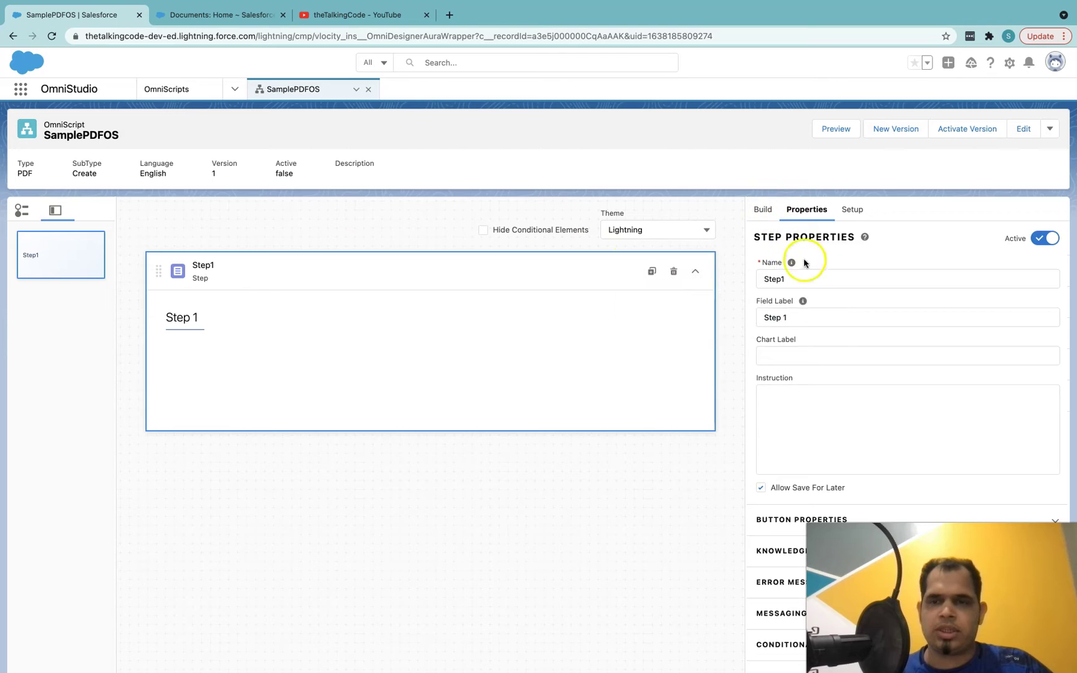
{"action": "left_click", "coordinate": [763, 210]}
{"action": "left_click", "coordinate": [803, 239]}
{"action": "type", "text": "text"}
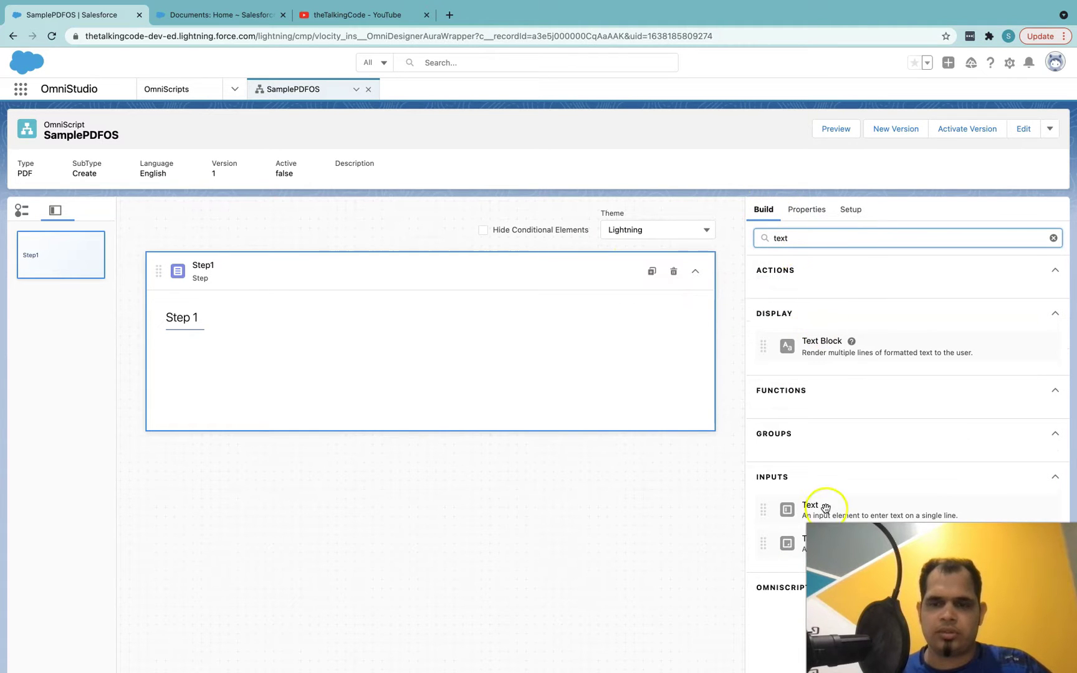
{"action": "left_click_drag", "start_coordinate": [810, 506], "coordinate": [471, 354]}
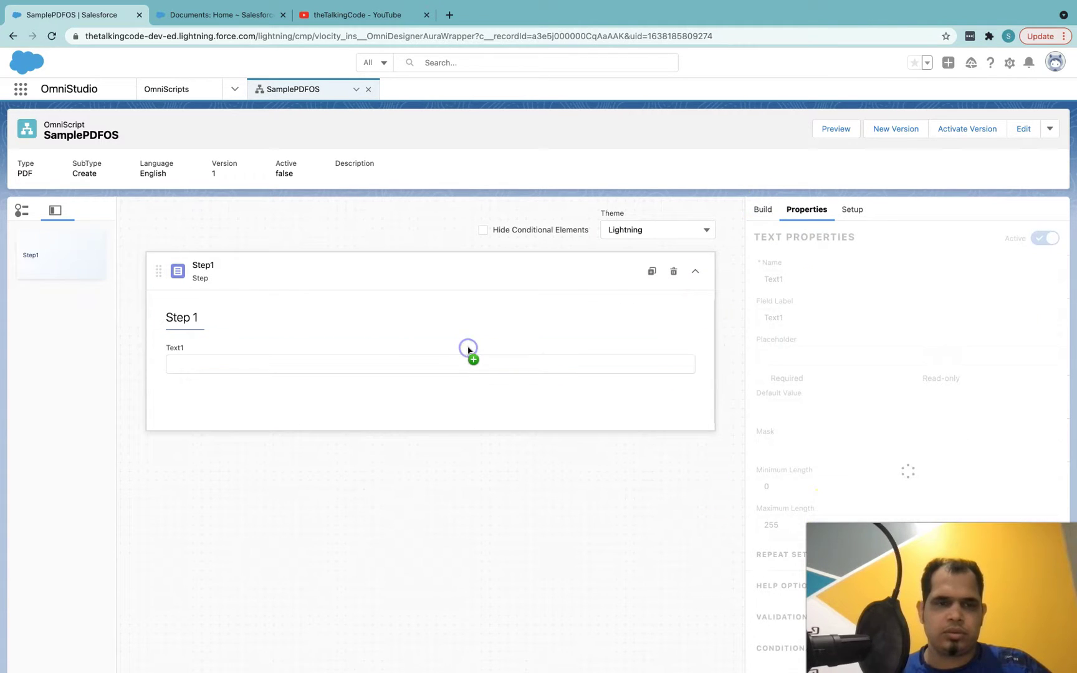
{"action": "left_click", "coordinate": [806, 286]}
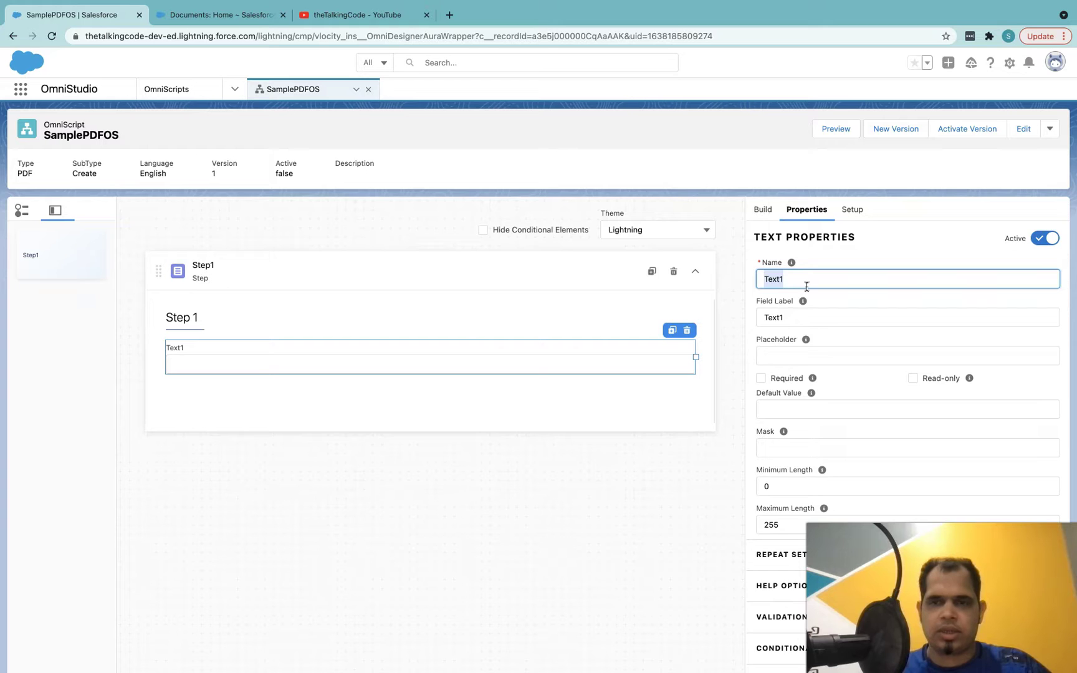
{"action": "type", "text": "firstName"}
{"action": "left_click", "coordinate": [825, 315]}
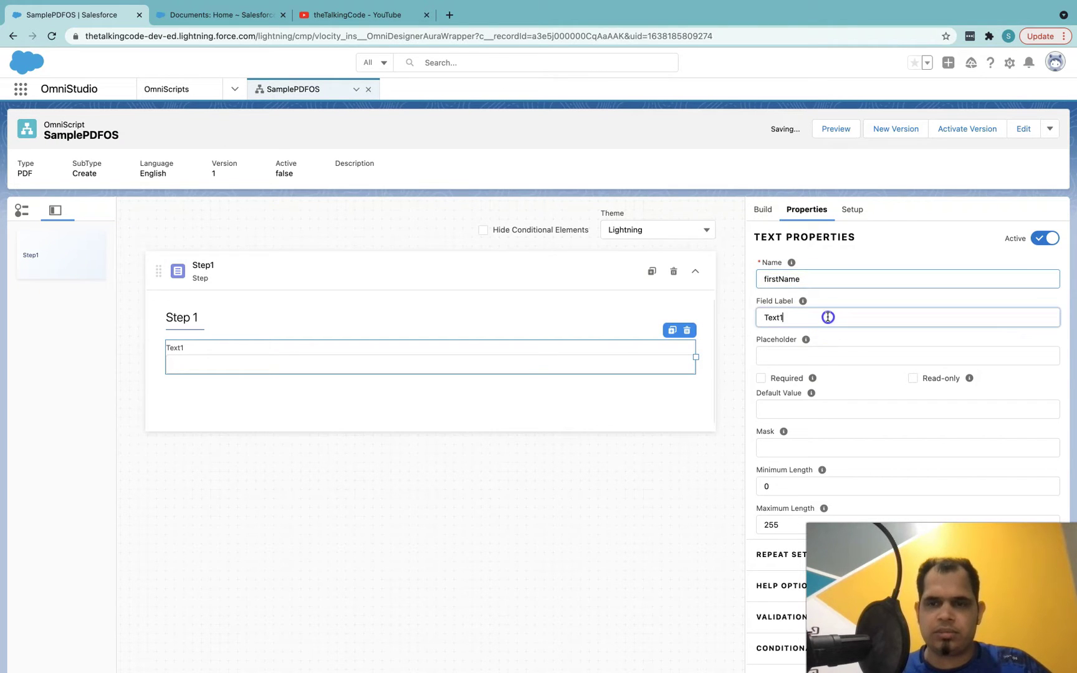
{"action": "type", "text": "Enter"}
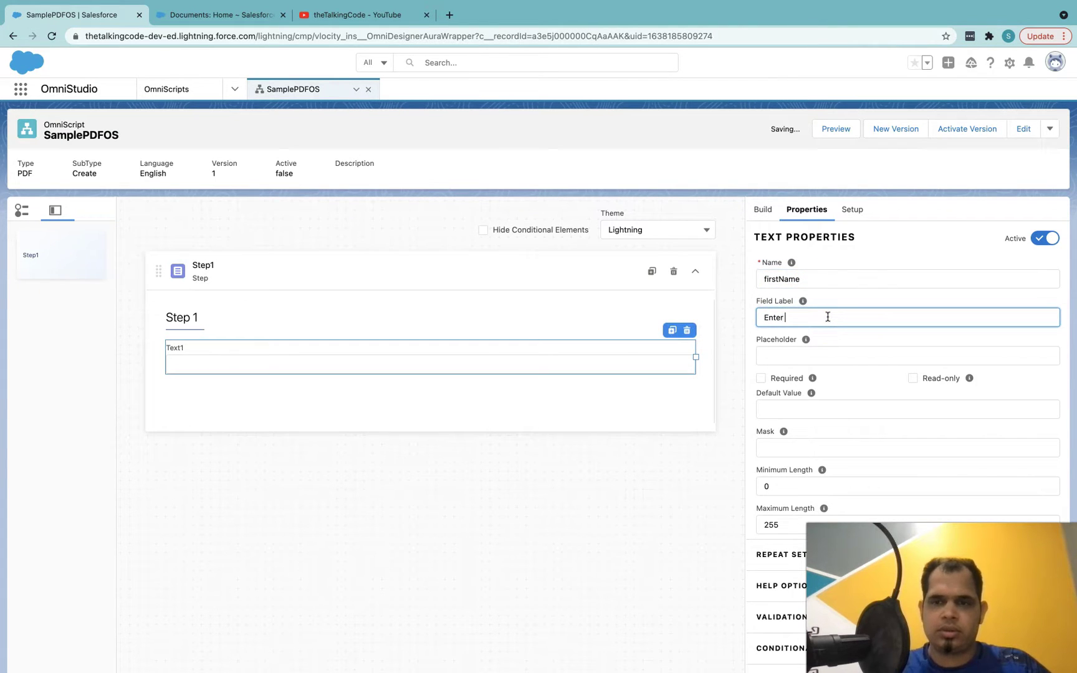
{"action": "type", "text": " your first name"}
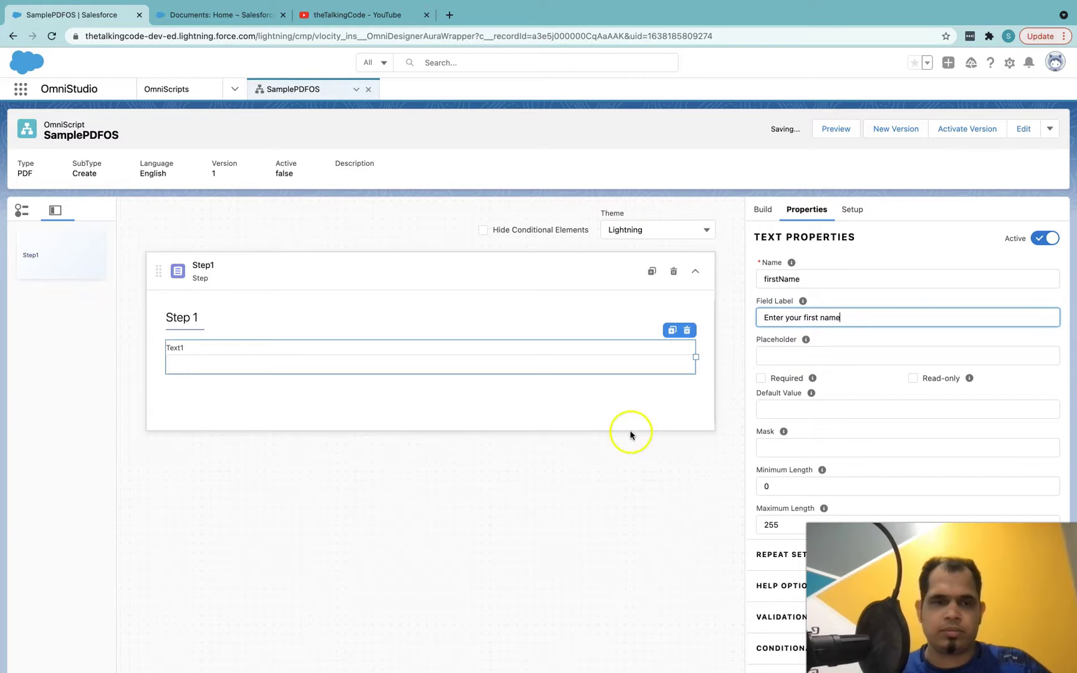
{"action": "left_click", "coordinate": [572, 491]}
Add a second Text input named lastName labelled 'Enter your last name'
{"action": "left_click", "coordinate": [764, 210]}
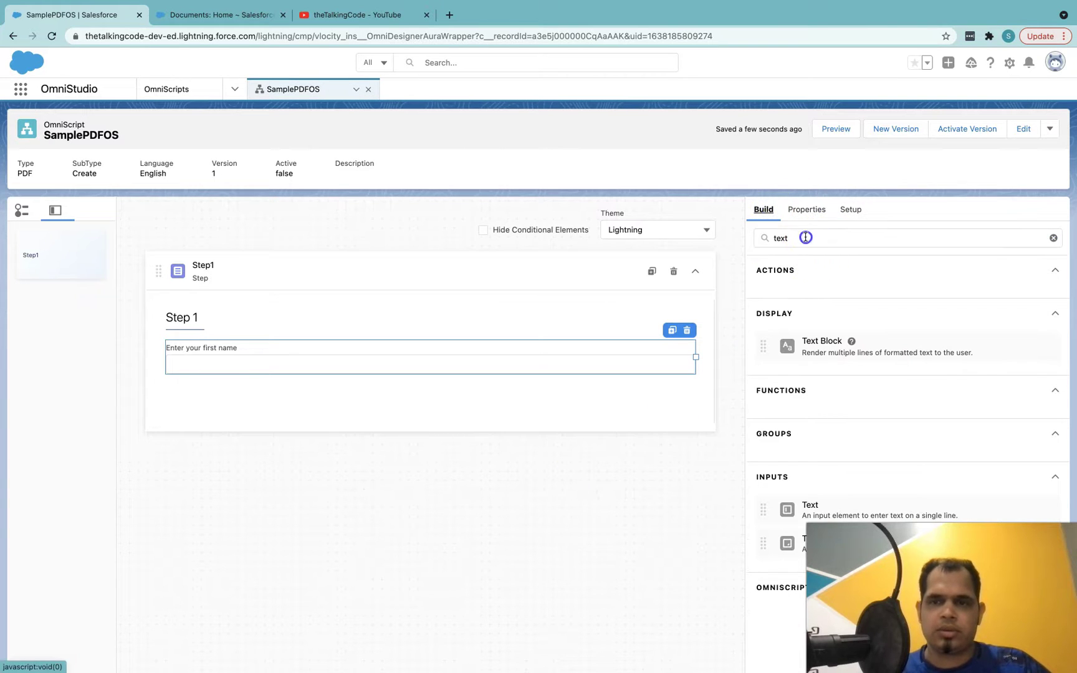
{"action": "left_click_drag", "start_coordinate": [854, 510], "coordinate": [542, 418]}
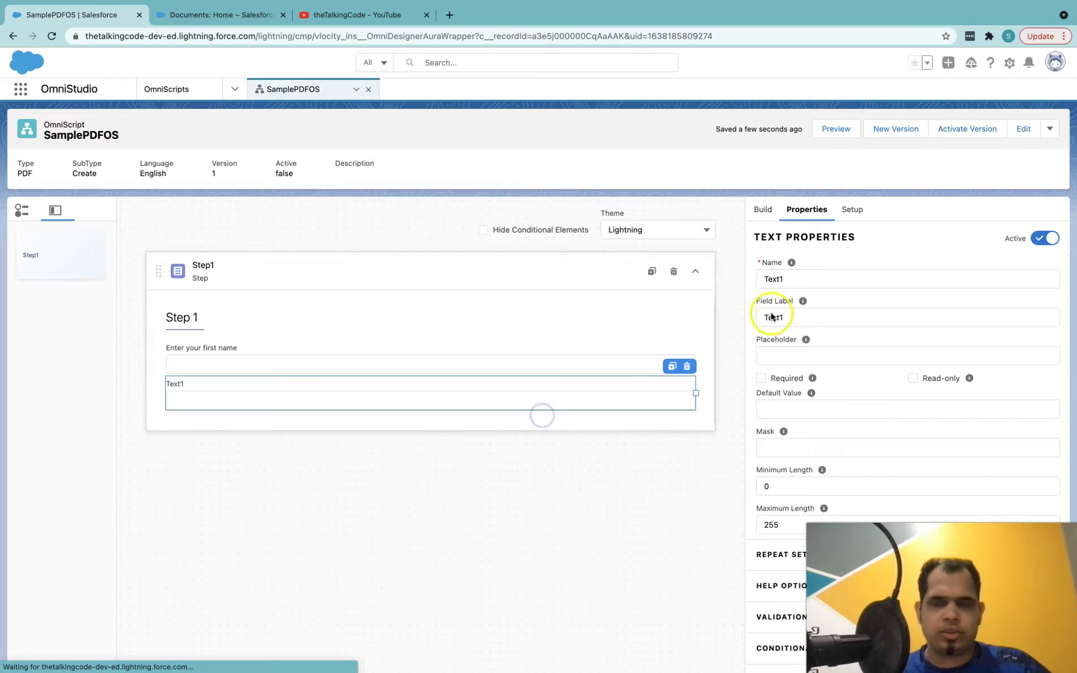
{"action": "double_click", "coordinate": [805, 279]}
{"action": "type", "text": "lastN"}
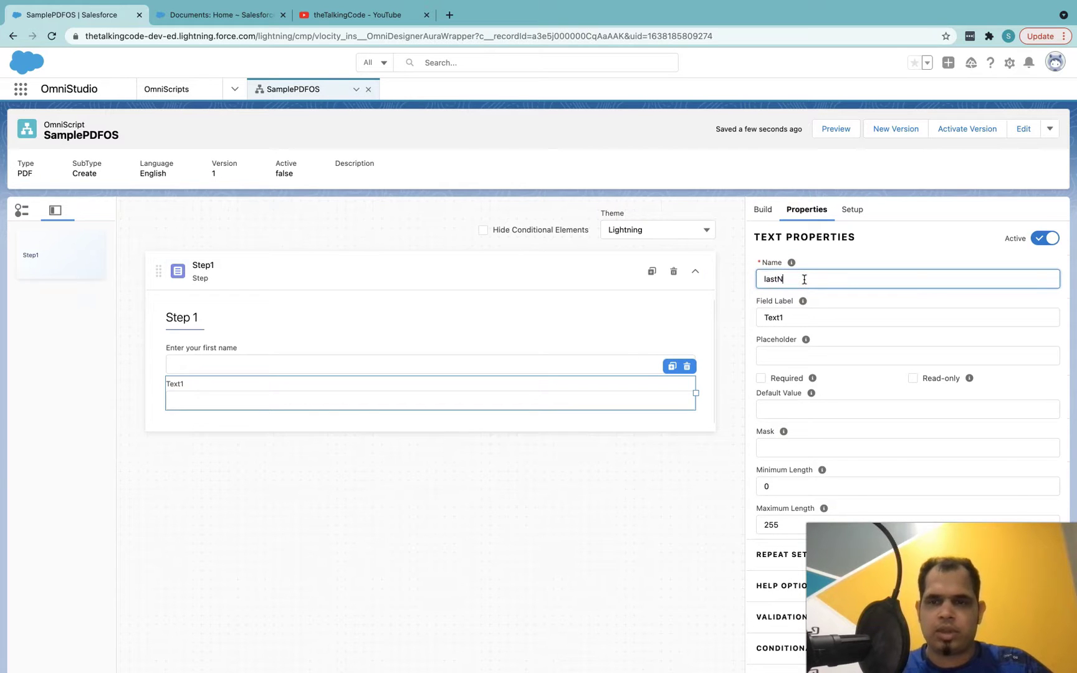
{"action": "type", "text": "ame"}
{"action": "double_click", "coordinate": [800, 317]}
{"action": "key", "text": "BackSpace"}
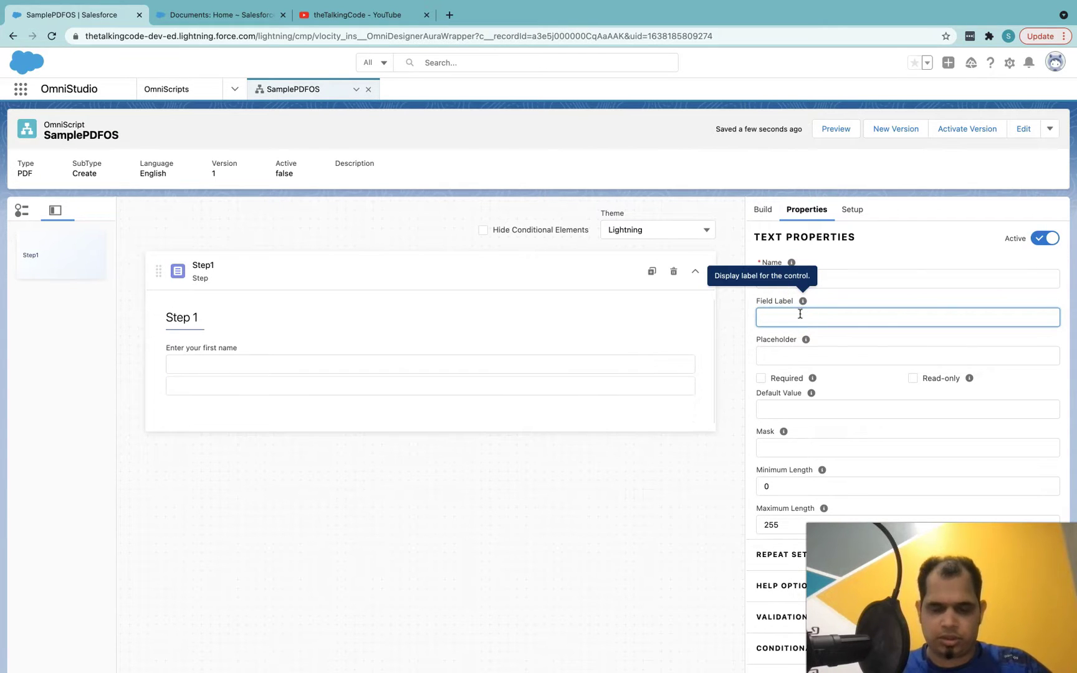
{"action": "type", "text": "Enter your last name"}
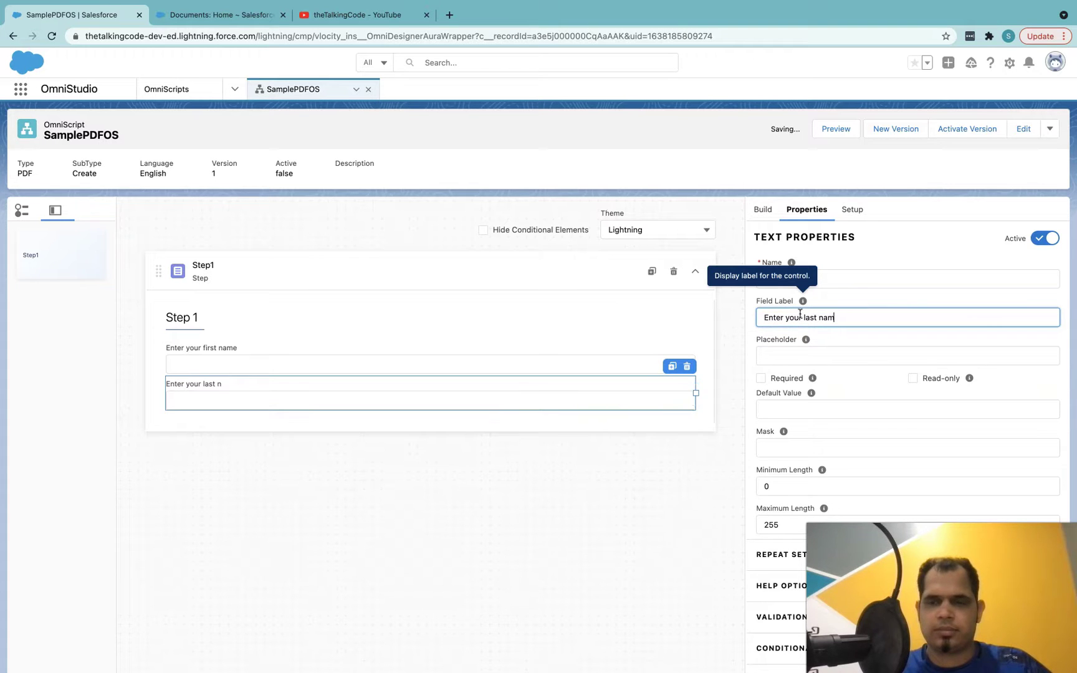
Add a third Text input below the last-name input
{"action": "left_click", "coordinate": [762, 210]}
{"action": "left_click", "coordinate": [817, 247]}
{"action": "key", "text": "BackSpace"}
{"action": "key", "text": "BackSpace"}
{"action": "key", "text": "BackSpace"}
{"action": "key", "text": "BackSpace"}
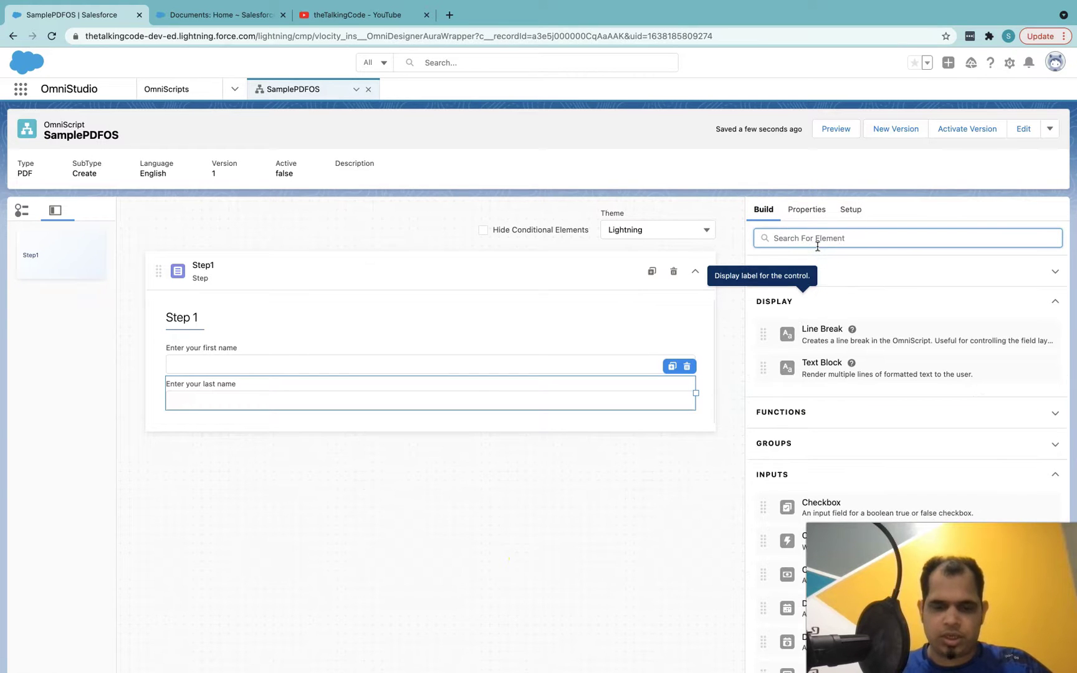
{"action": "type", "text": "text"}
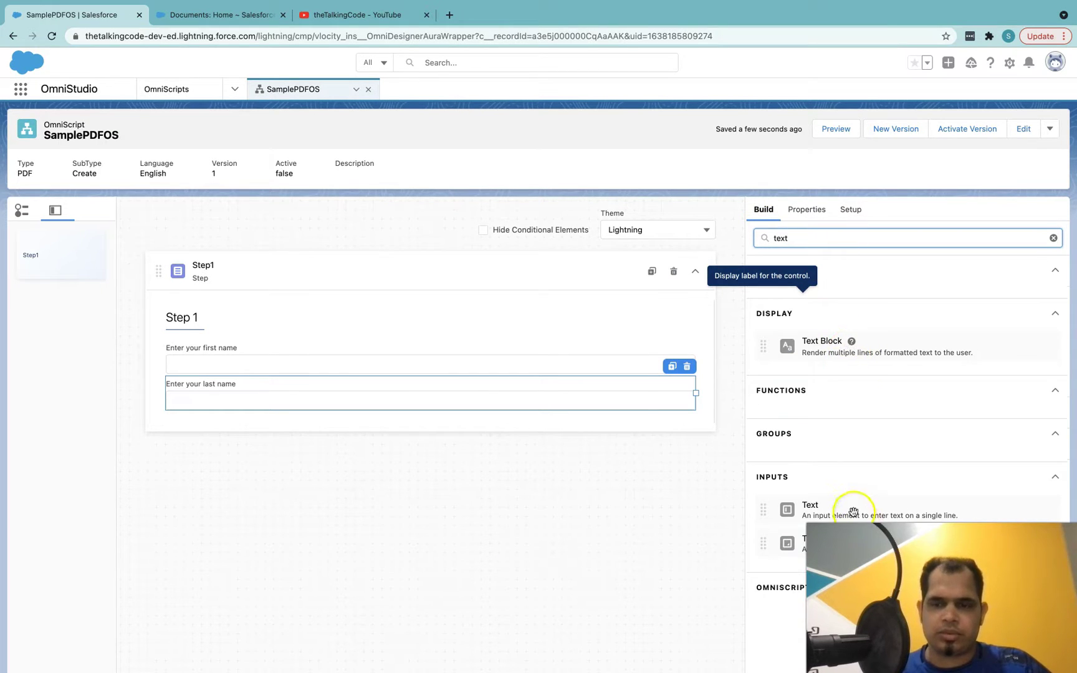
{"action": "left_click_drag", "start_coordinate": [851, 507], "coordinate": [544, 419]}
{"action": "left_click", "coordinate": [846, 281]}
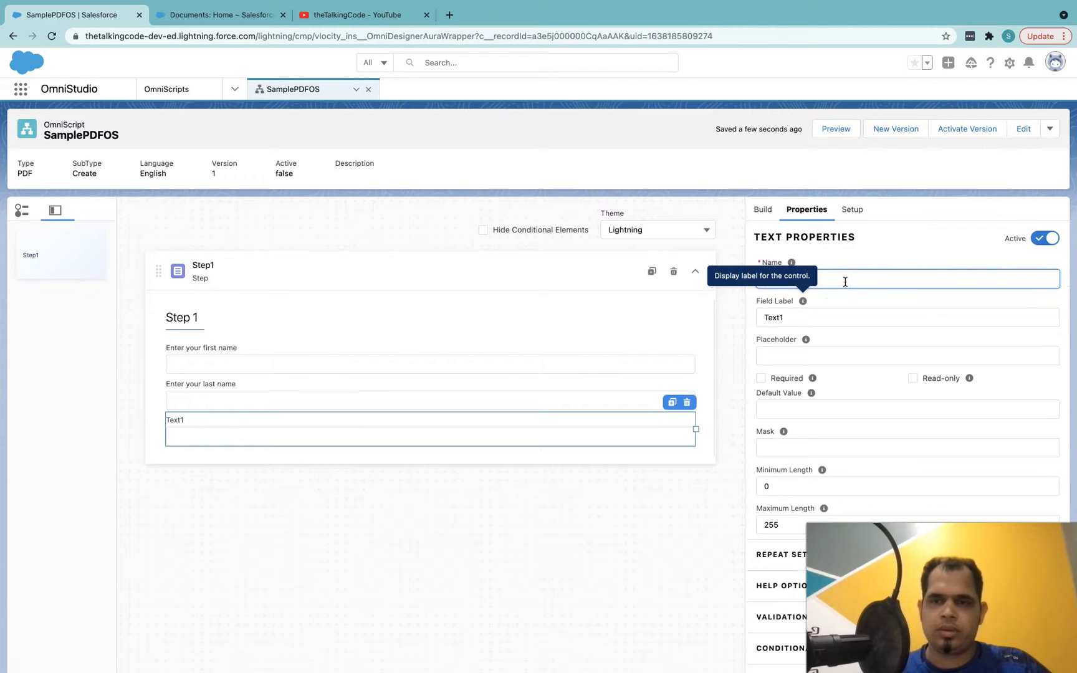
Relabel the third text input in Step 1 as 'Enter your age'
{"action": "left_click", "coordinate": [775, 317]}
{"action": "key", "text": "ctrl+a"}
{"action": "type", "text": "Ent"}
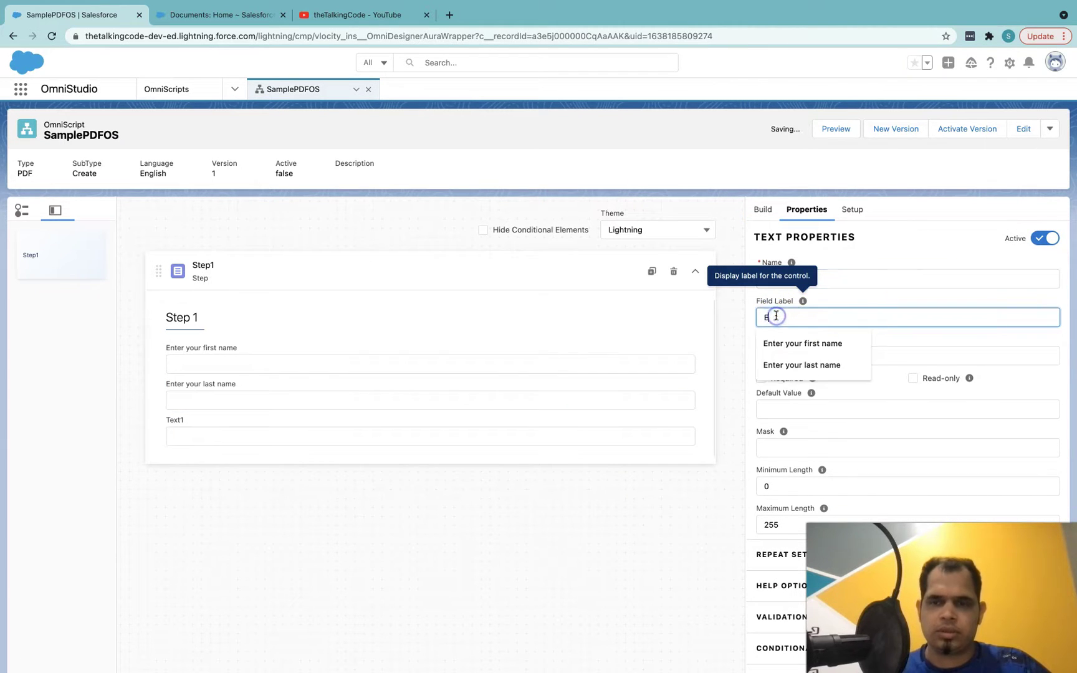
{"action": "key", "text": "ctrl+a"}
{"action": "type", "text": "E"}
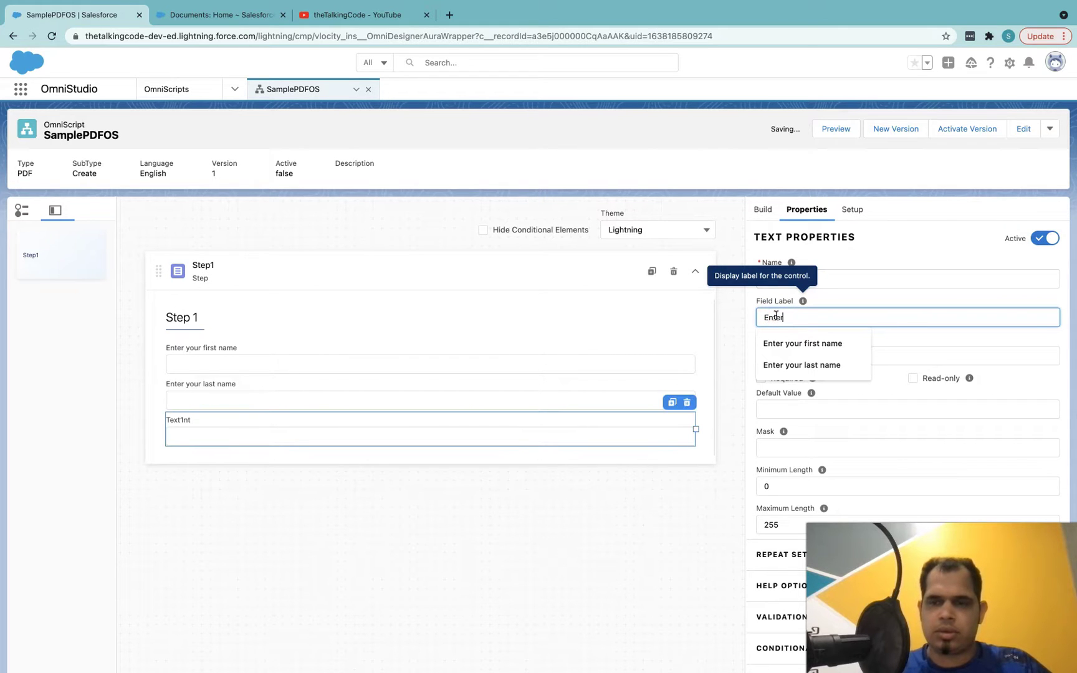
{"action": "type", "text": "nter your age"}
{"action": "left_click", "coordinate": [642, 525]}
Add a Date input below the age field labelled 'Enter your DOB'
{"action": "left_click", "coordinate": [767, 225]}
{"action": "double_click", "coordinate": [801, 238]}
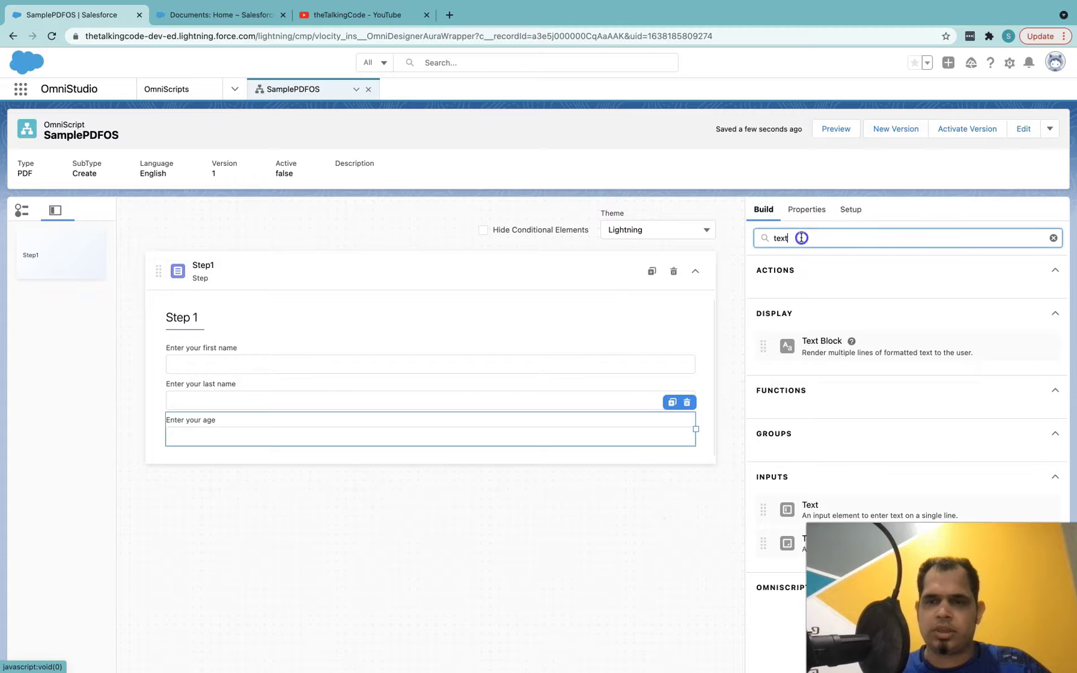
{"action": "key", "text": "BackSpace"}
{"action": "type", "text": "date"}
{"action": "left_click_drag", "start_coordinate": [858, 471], "coordinate": [513, 437]}
{"action": "left_click", "coordinate": [811, 274]}
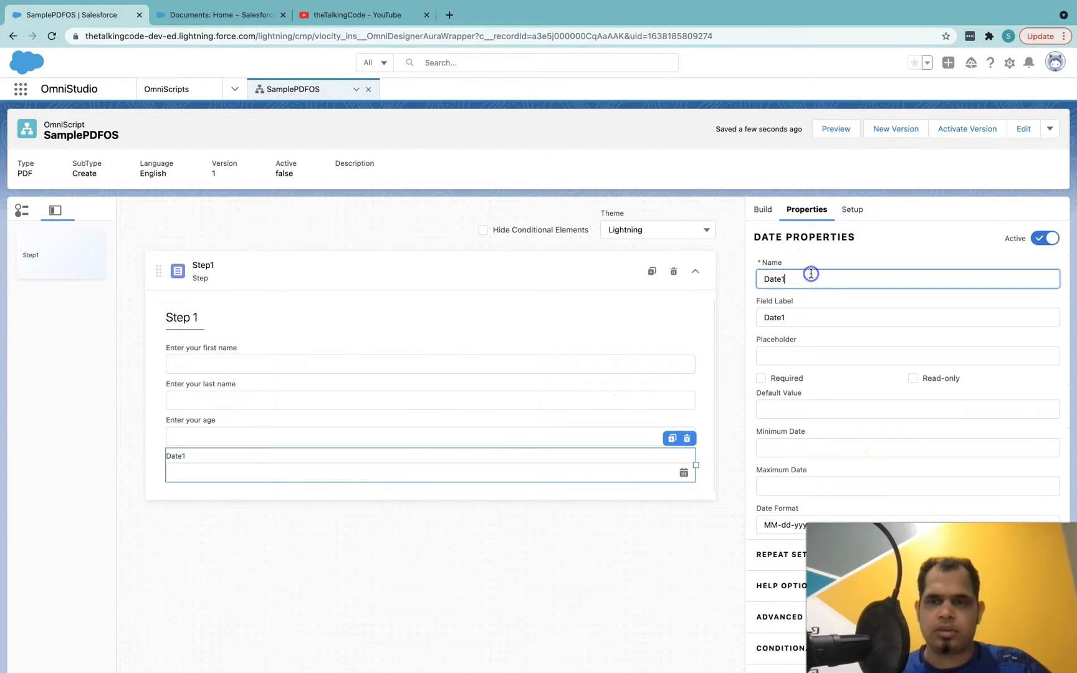
{"action": "double_click", "coordinate": [794, 312]}
{"action": "type", "text": "Enter your"}
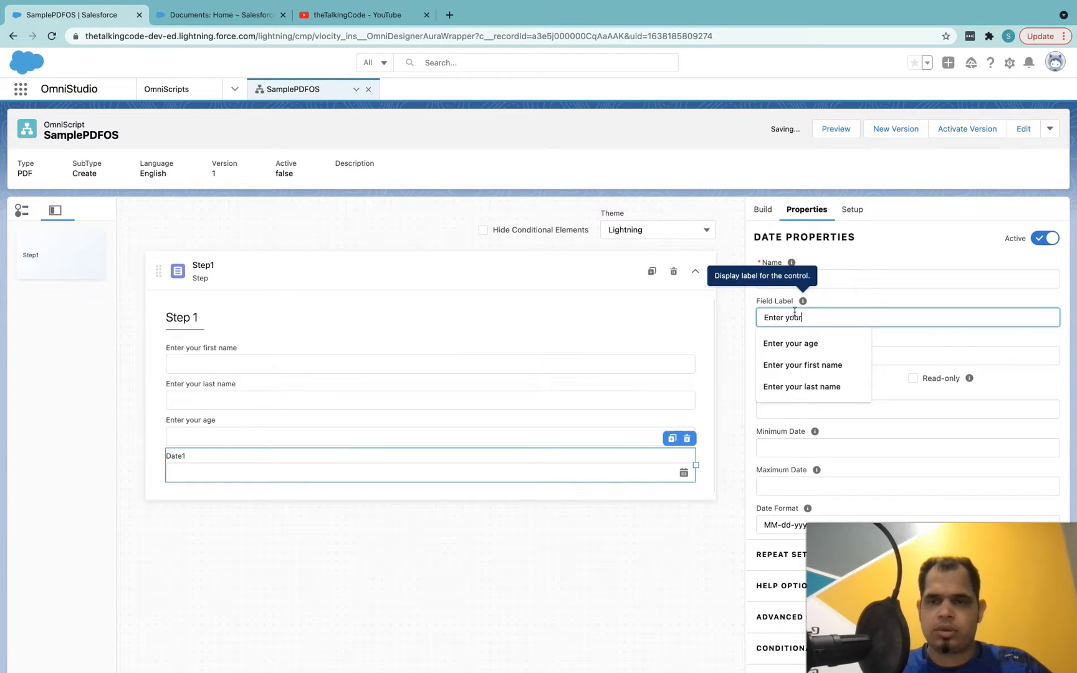
{"action": "type", "text": " DOB"}
{"action": "left_click", "coordinate": [575, 584]}
Preview the OmniScript, compare with the Acrobat form, then switch to the Salesforce Documents tab
{"action": "left_click", "coordinate": [835, 125]}
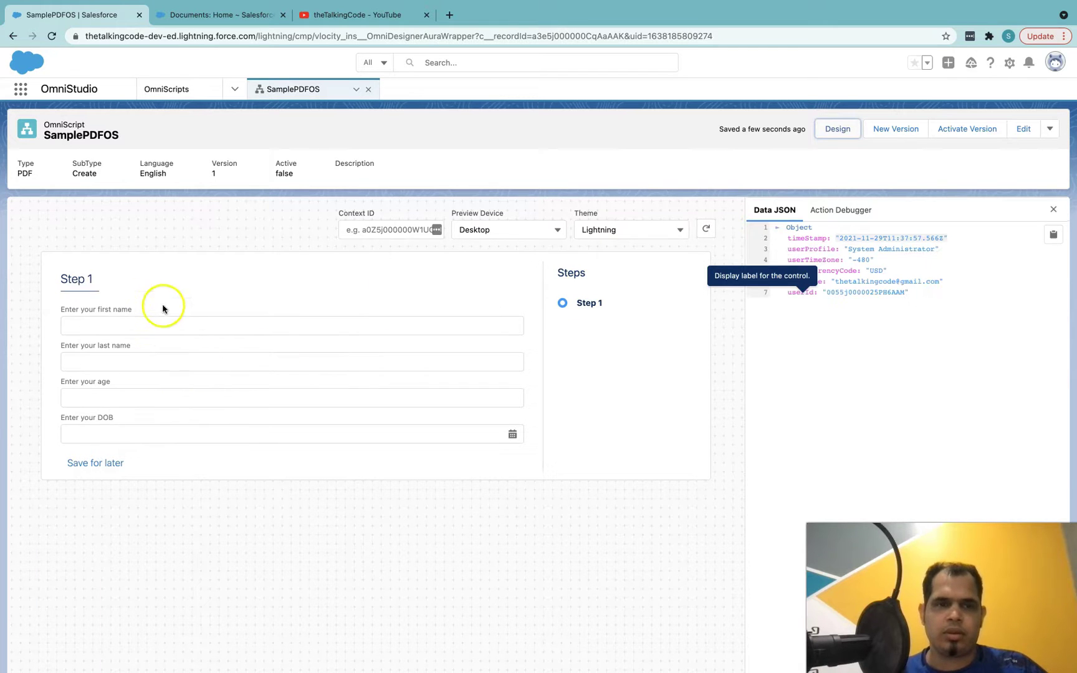
{"action": "left_click", "coordinate": [829, 130]}
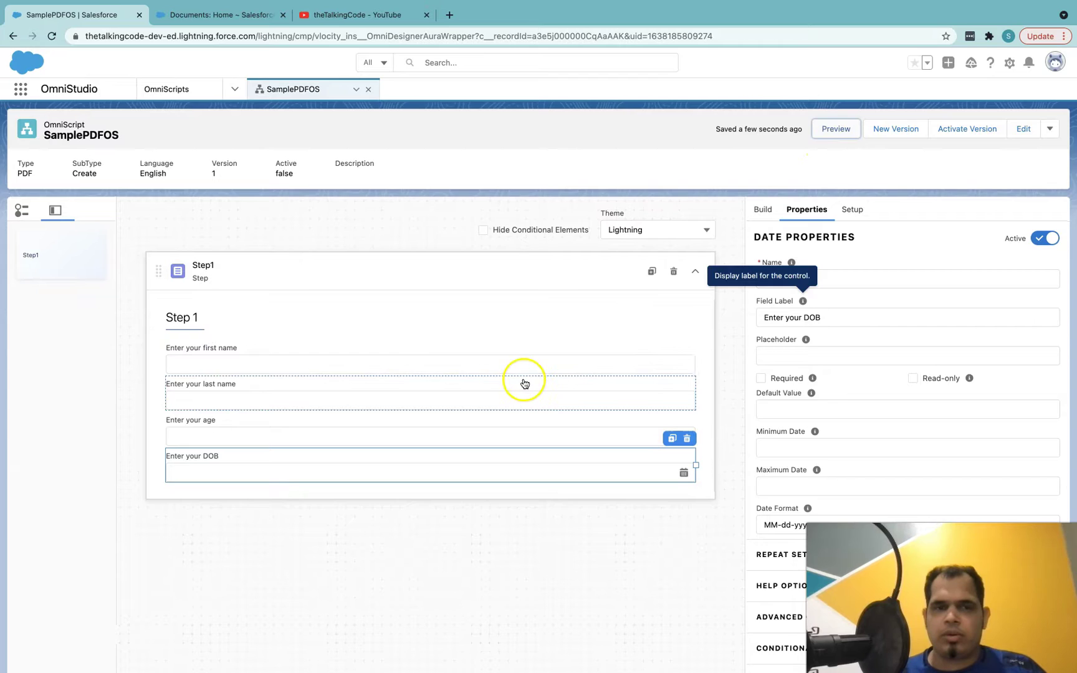
{"action": "key", "text": "ctrl+Left"}
{"action": "key", "text": "ctrl+Right"}
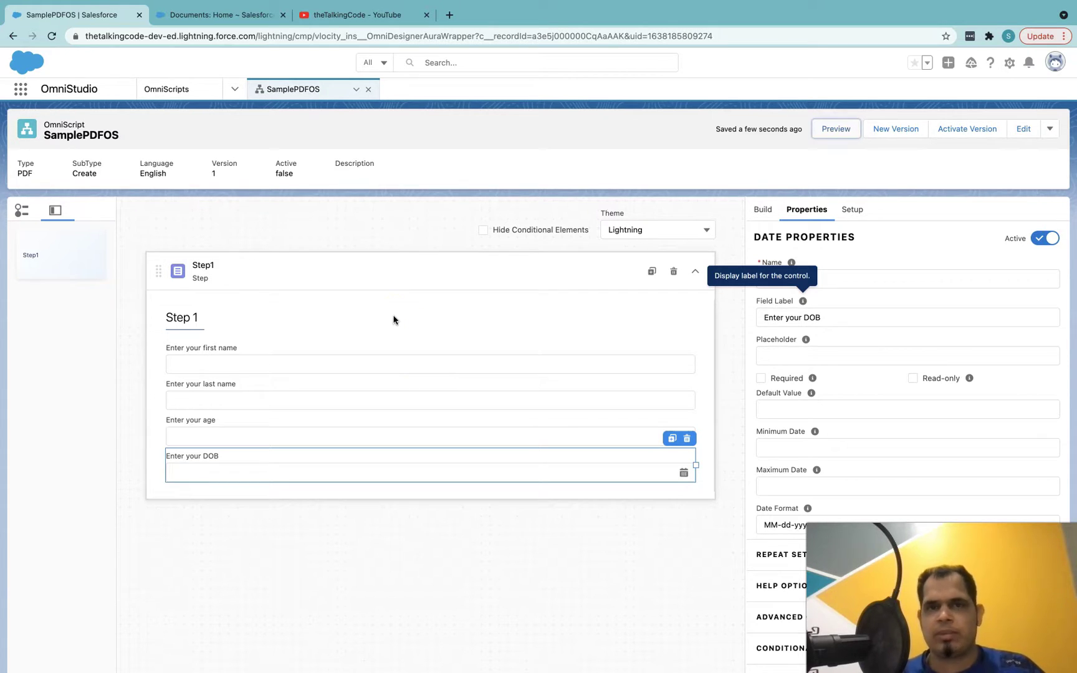
{"action": "left_click", "coordinate": [354, 369]}
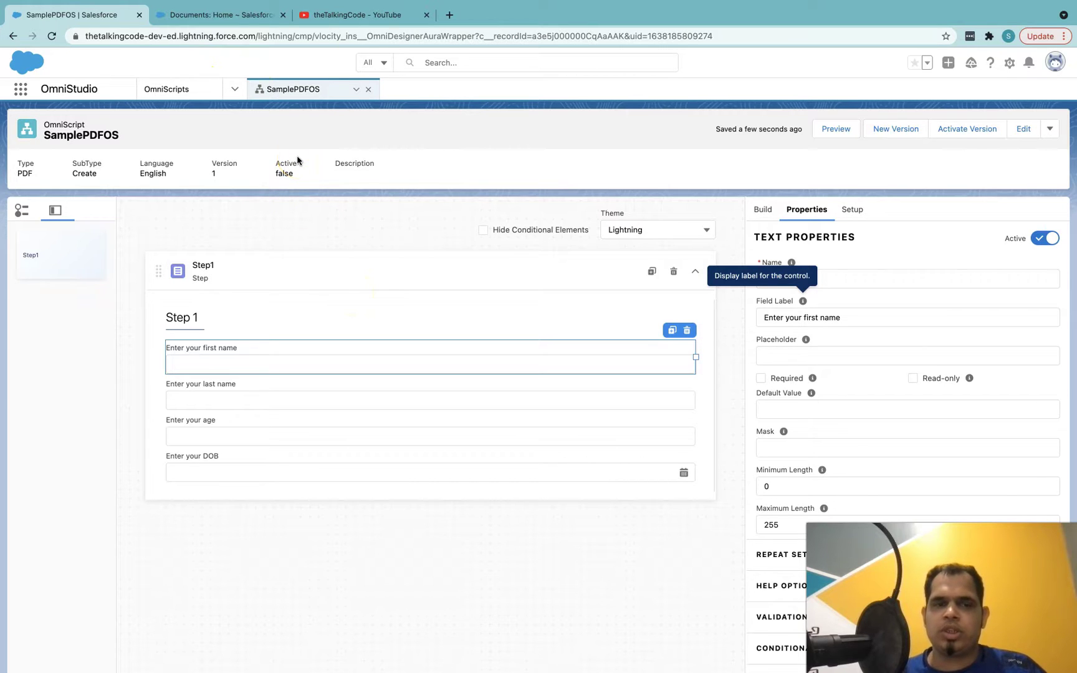
{"action": "left_click", "coordinate": [248, 15]}
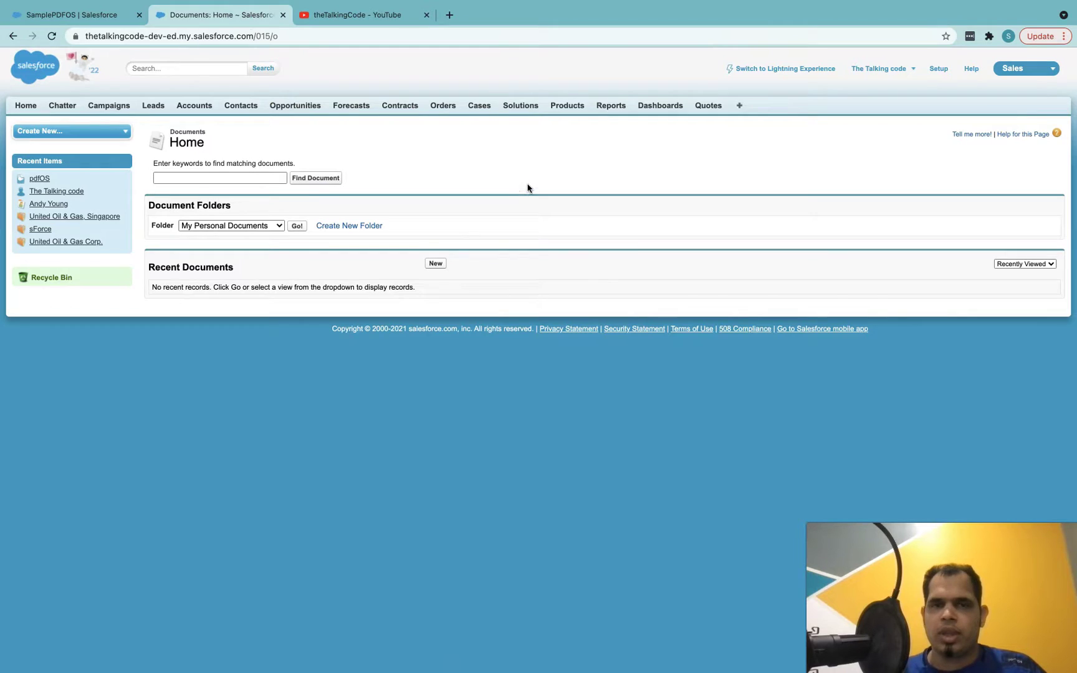
Find the Documents tab in the All Tabs list and open the Documents home page
{"action": "key", "text": "super+Tab"}
{"action": "key", "text": "super+Tab"}
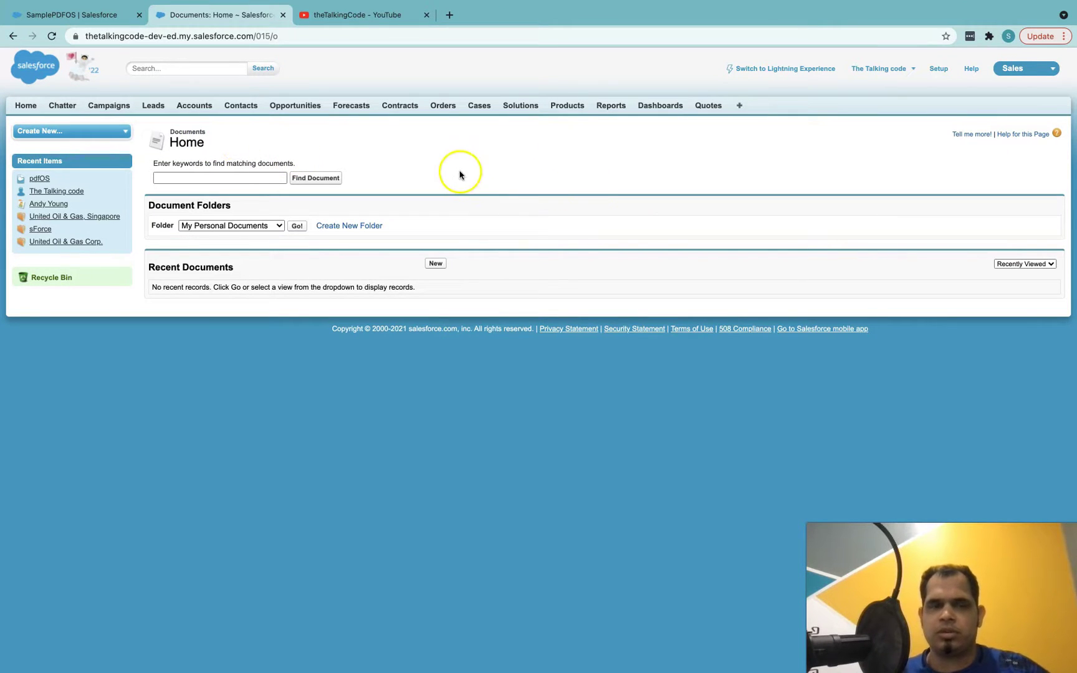
{"action": "left_click", "coordinate": [739, 106]}
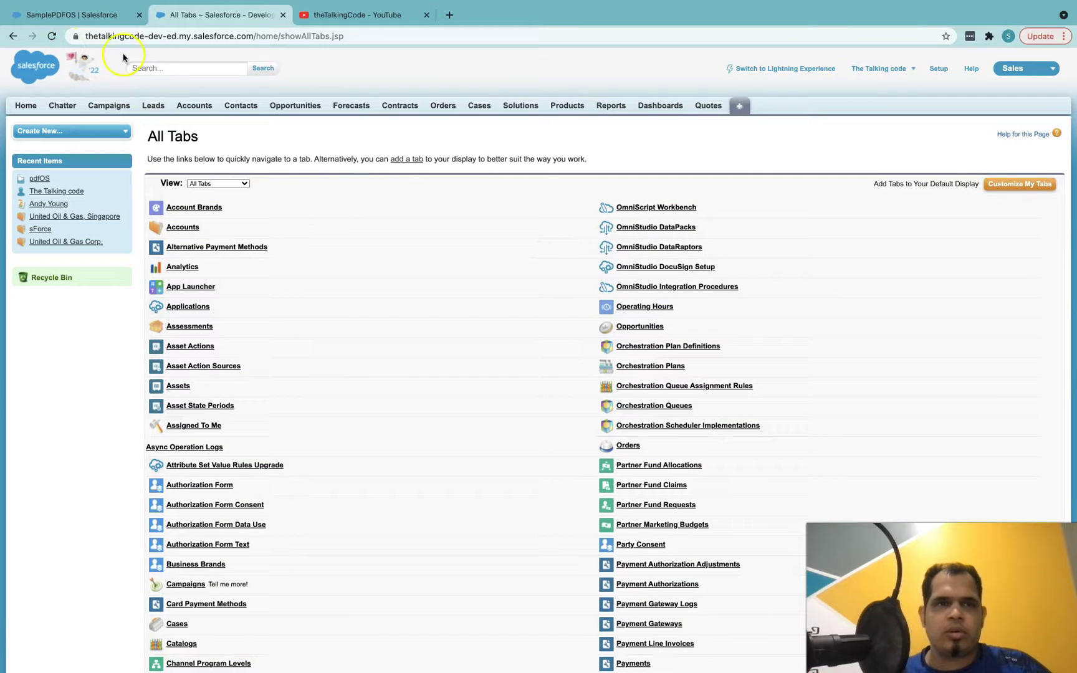
{"action": "scroll", "coordinate": [408, 343], "scroll_direction": "down", "scroll_amount": 2}
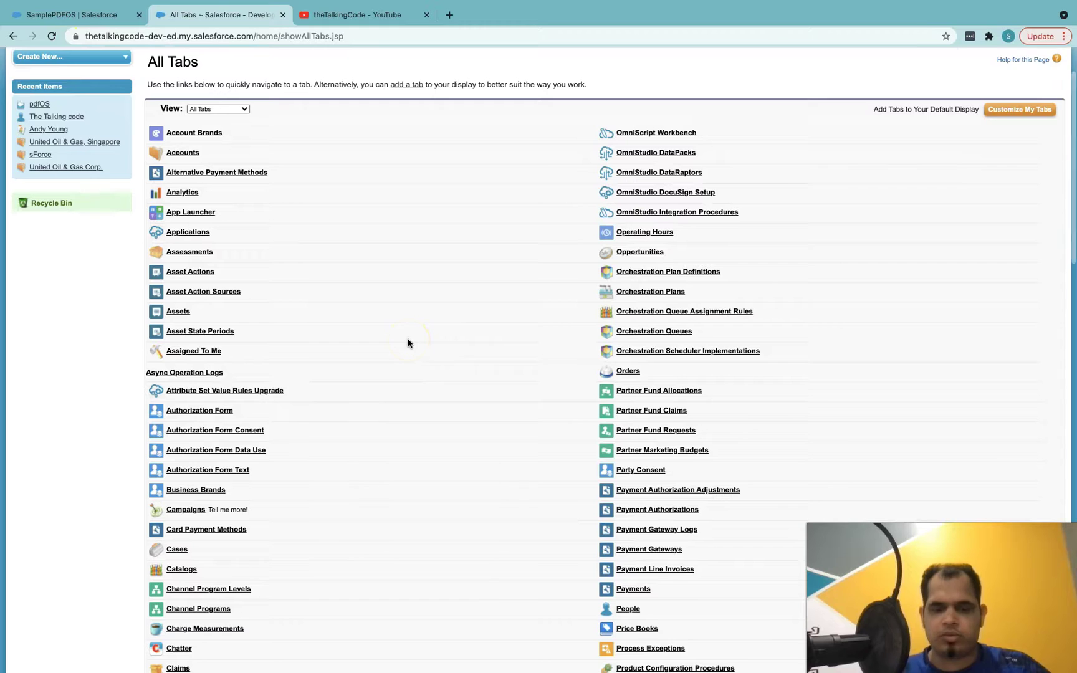
{"action": "key", "text": "super+f"}
{"action": "type", "text": "docu"}
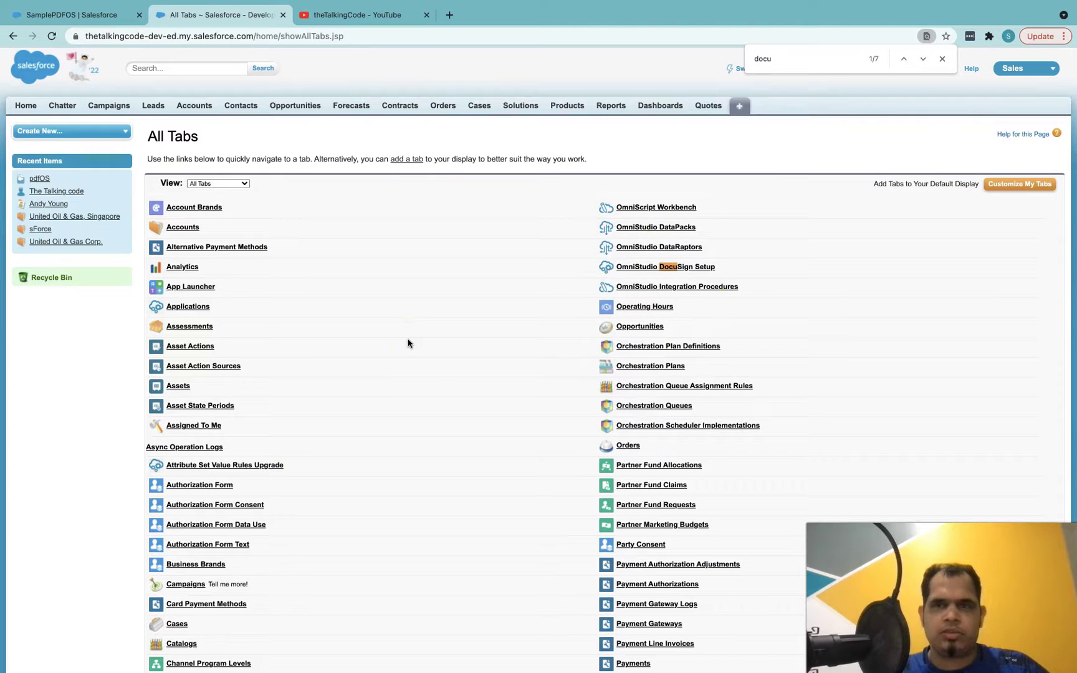
{"action": "type", "text": "ment"}
{"action": "left_click", "coordinate": [197, 380]}
Create a new document 'My Personal Info' from SampleOSPDF.pdf, save it, and return to SamplePDFOS
{"action": "left_click", "coordinate": [436, 263]}
{"action": "left_click", "coordinate": [367, 211]}
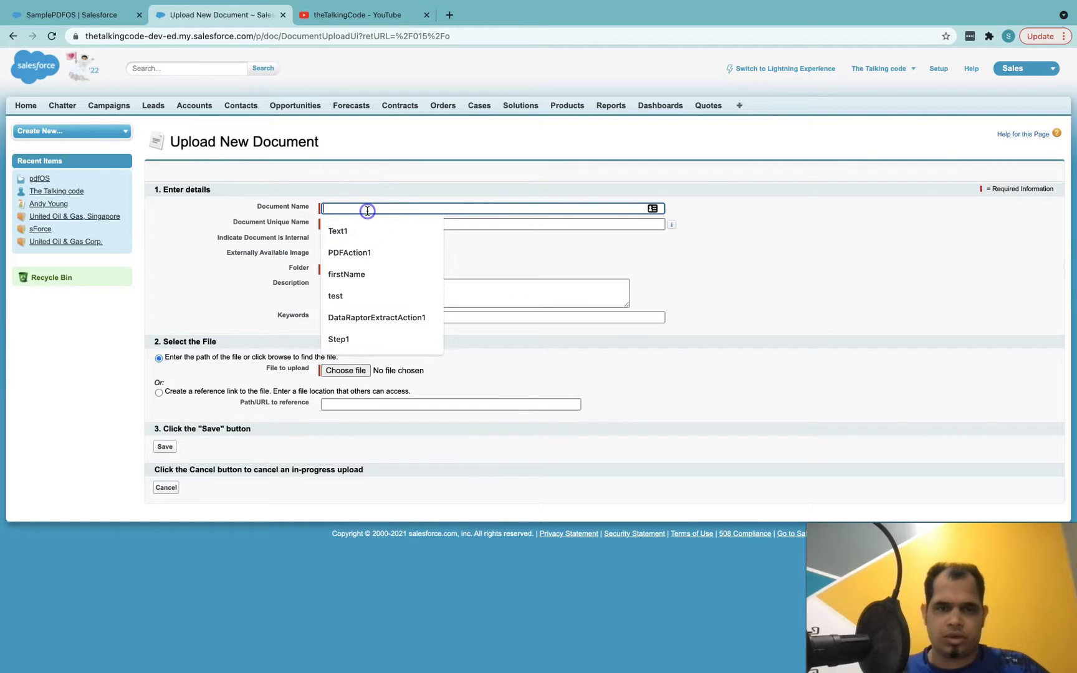
{"action": "type", "text": "My Personal Info"}
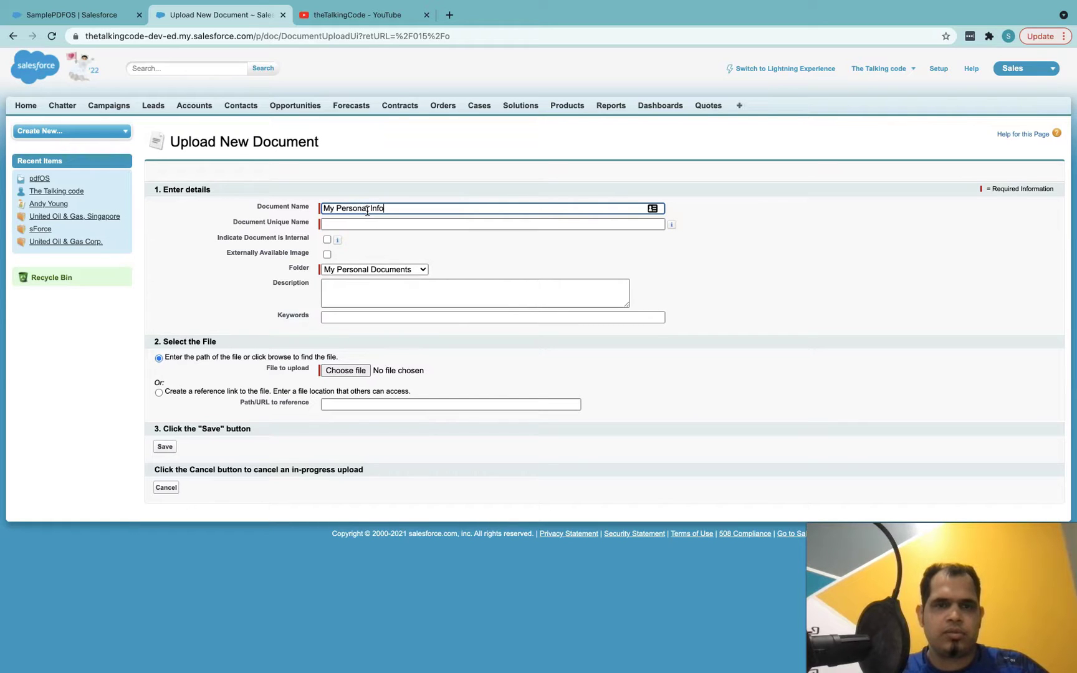
{"action": "left_click", "coordinate": [464, 252]}
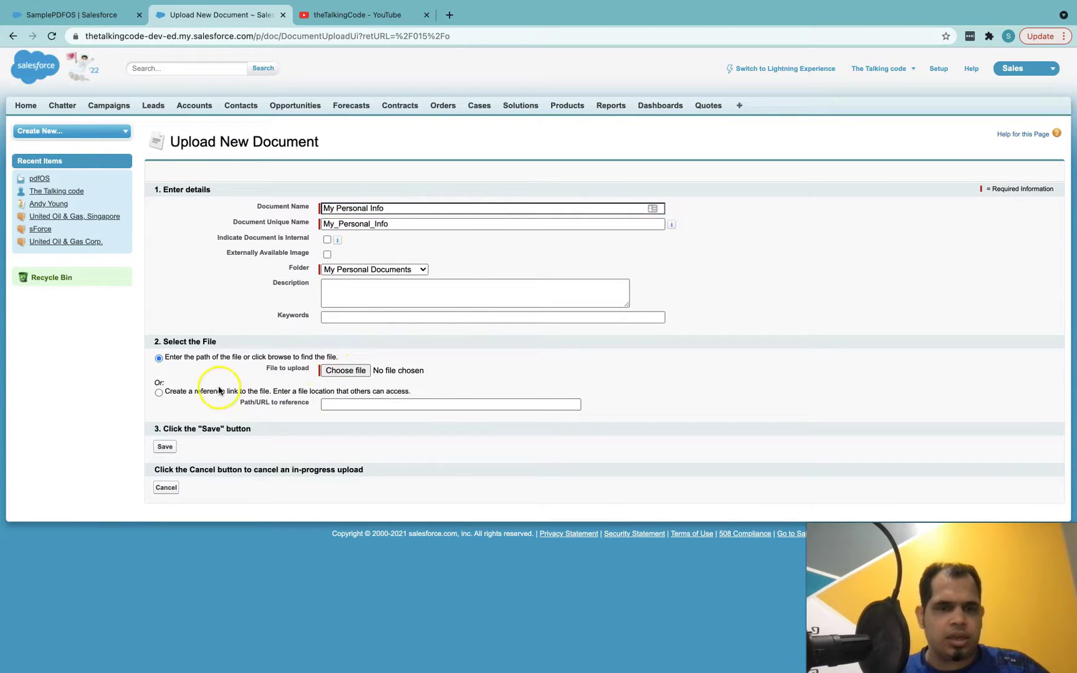
{"action": "left_click", "coordinate": [343, 371]}
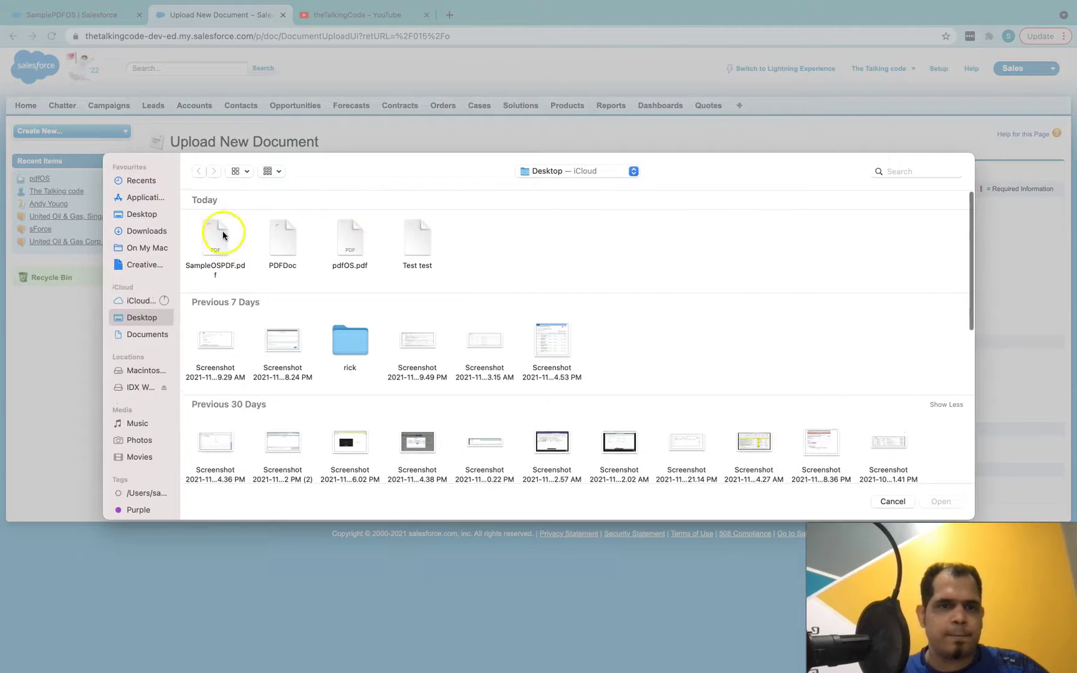
{"action": "double_click", "coordinate": [223, 235]}
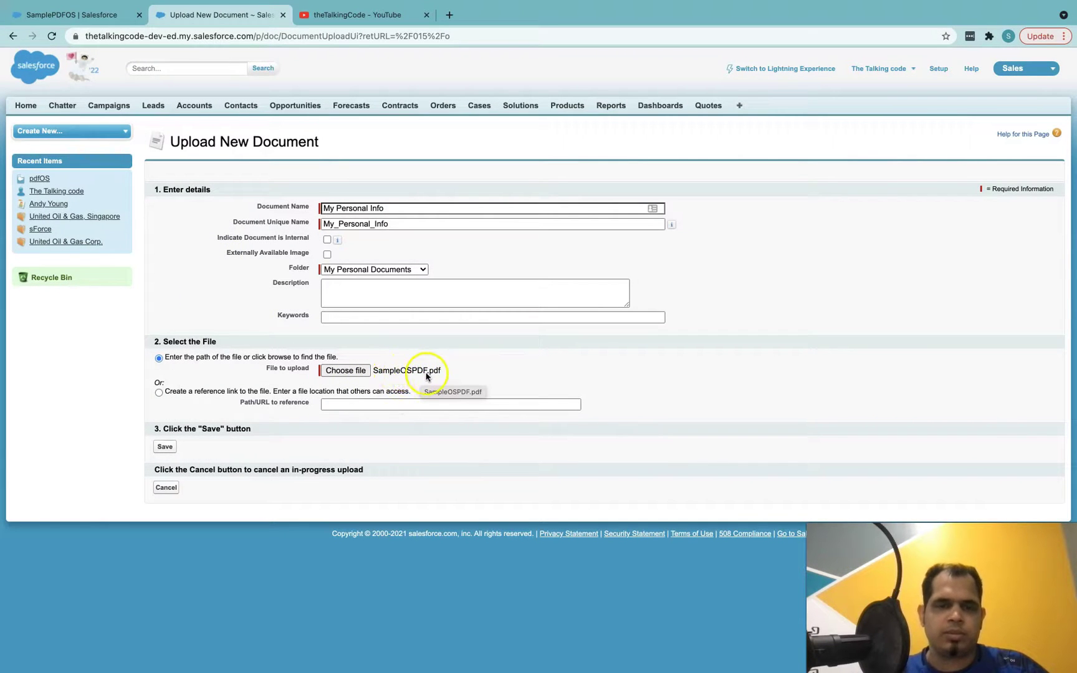
{"action": "left_click", "coordinate": [164, 447]}
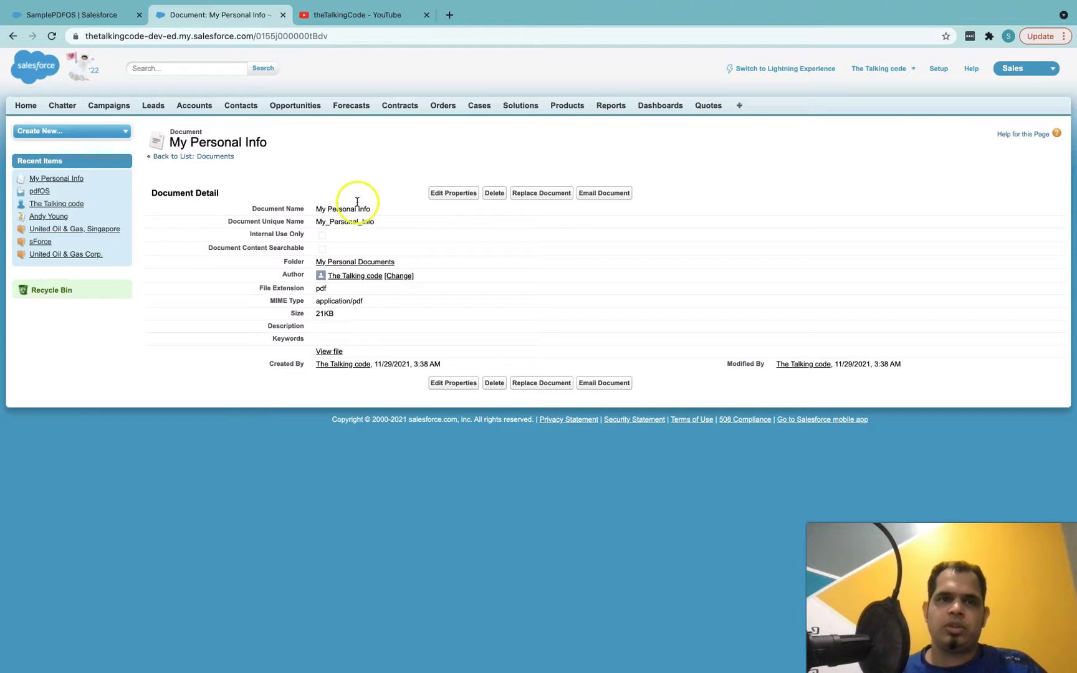
{"action": "left_click", "coordinate": [99, 15]}
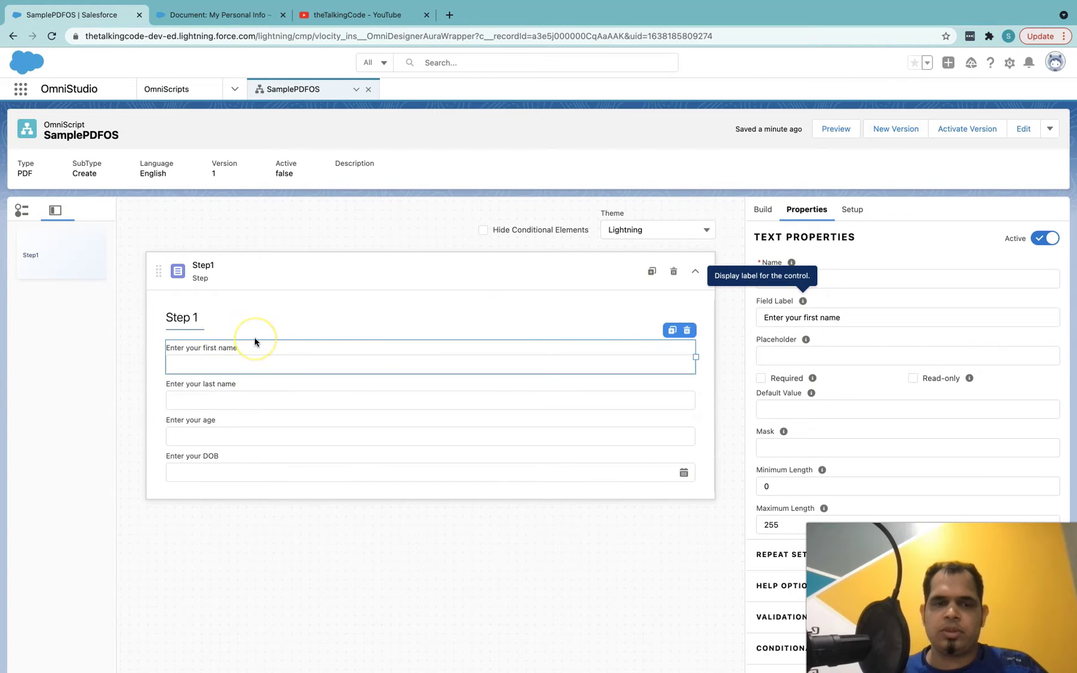
Glance at the Acrobat PDF template, then go to the OmniStudio DataRaptors list
{"action": "key", "text": "ctrl+Left"}
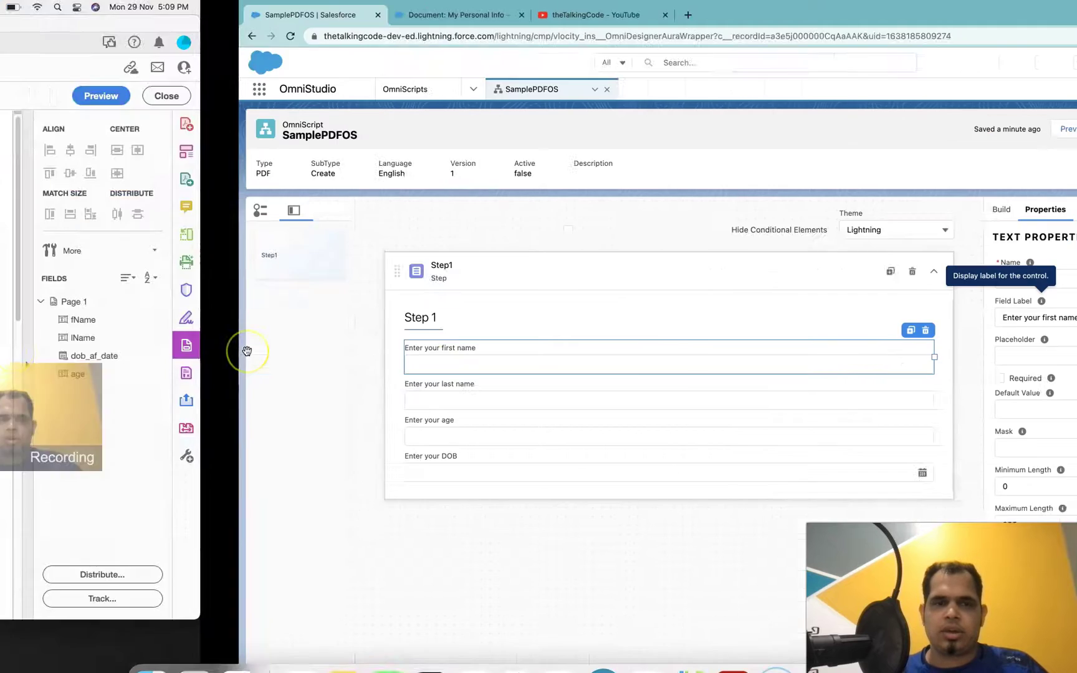
{"action": "key", "text": "ctrl+Right"}
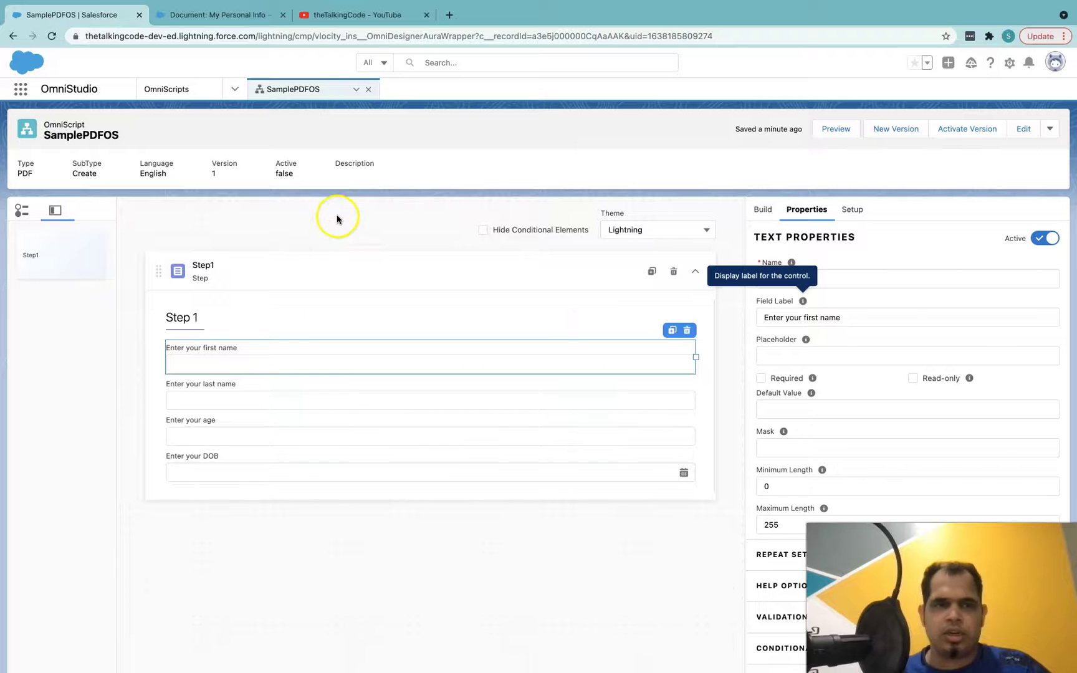
{"action": "left_click", "coordinate": [234, 91]}
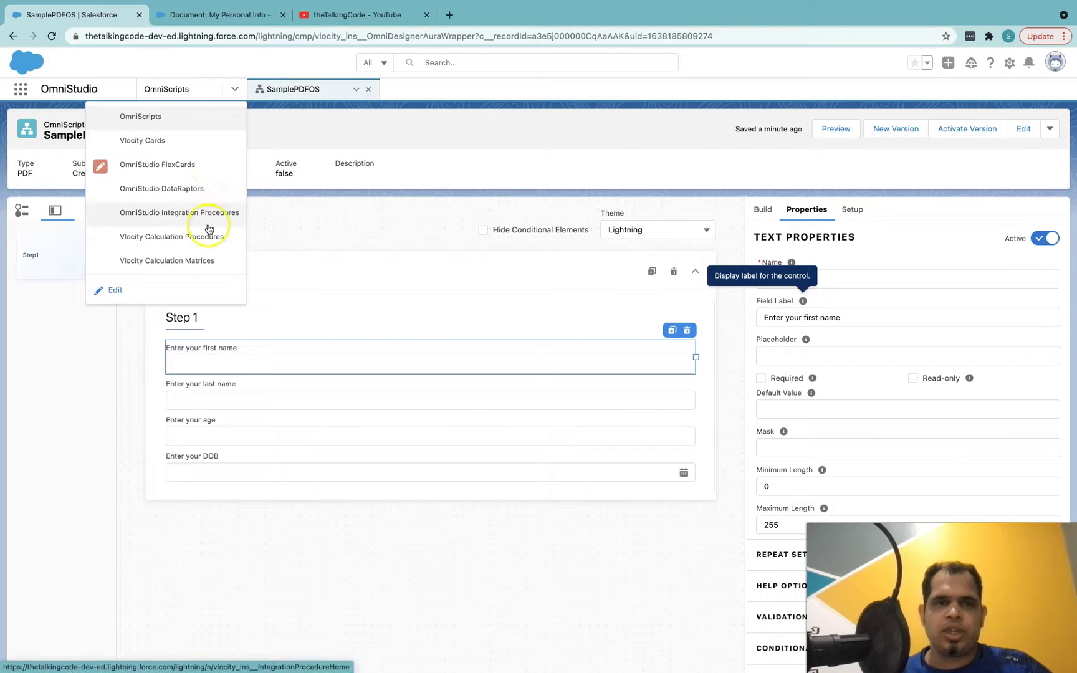
{"action": "left_click", "coordinate": [176, 190]}
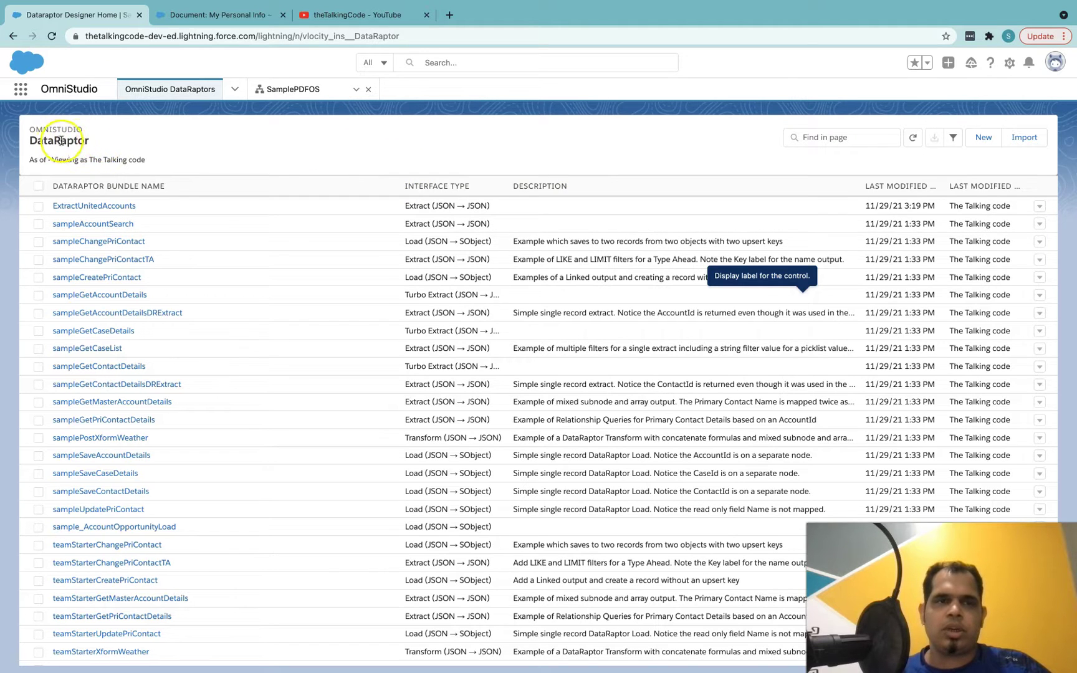
Start a new DataRaptor named PersonalInfoMapper of type Transform, with JSON input and PDF output
{"action": "left_click", "coordinate": [983, 138]}
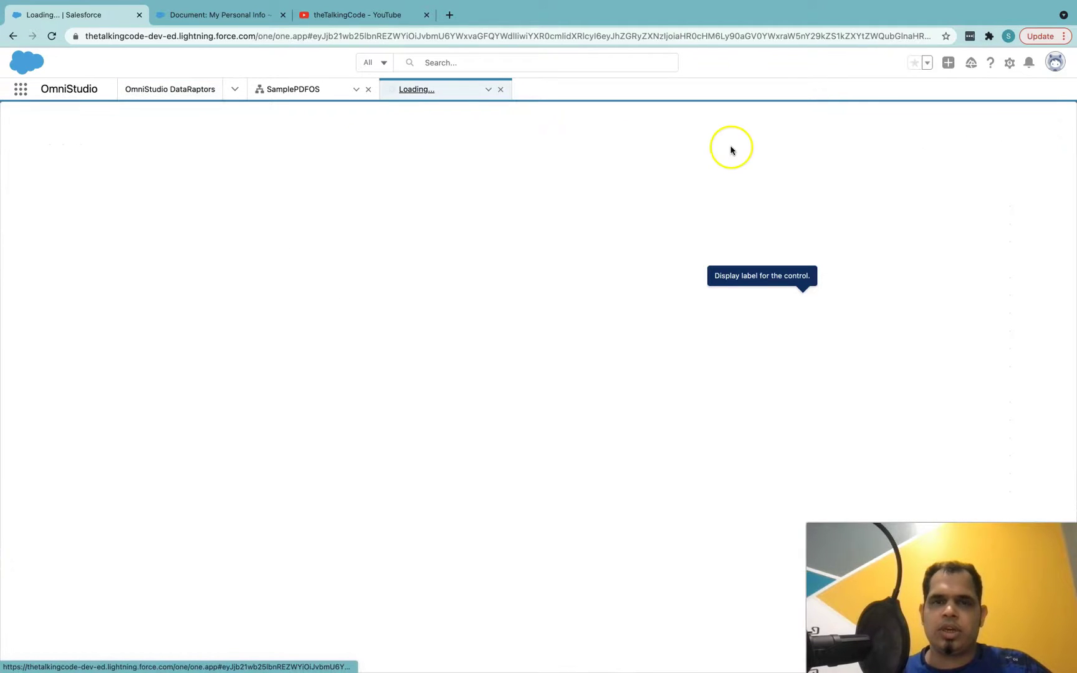
{"action": "left_click", "coordinate": [422, 278]}
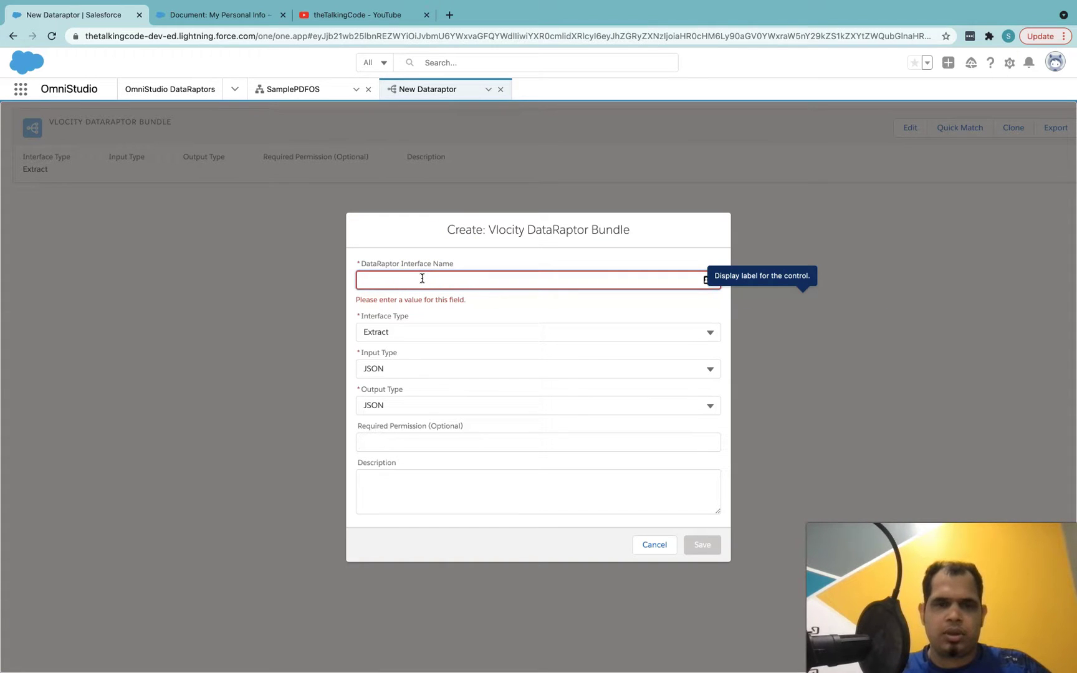
{"action": "type", "text": "Personal"}
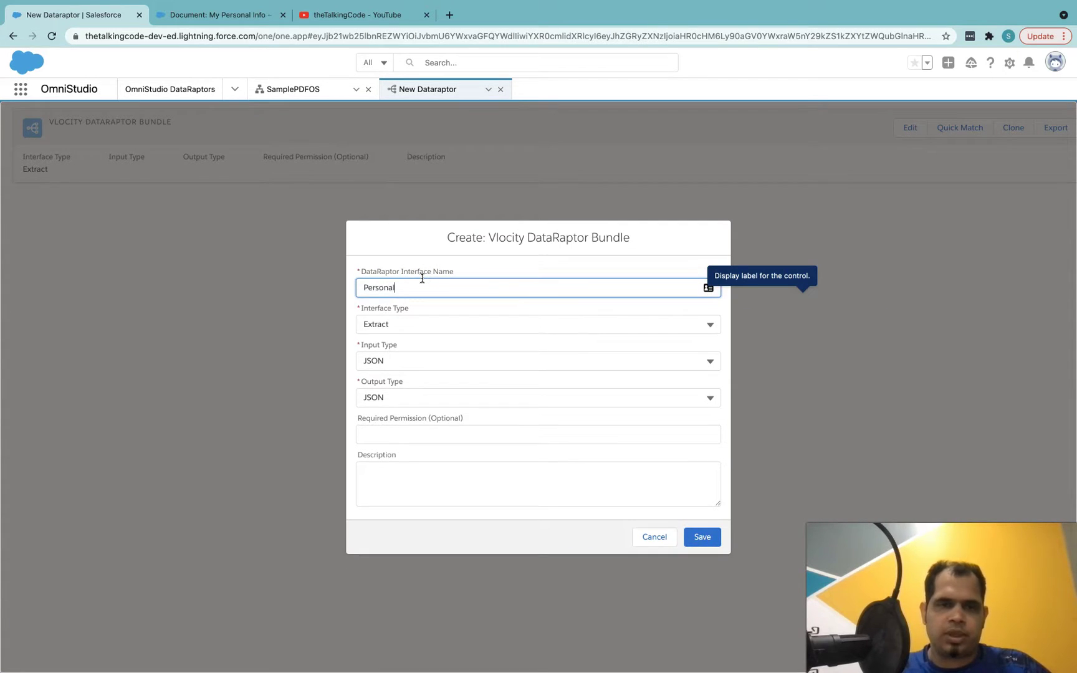
{"action": "type", "text": "InfoMapper"}
{"action": "left_click", "coordinate": [417, 307]}
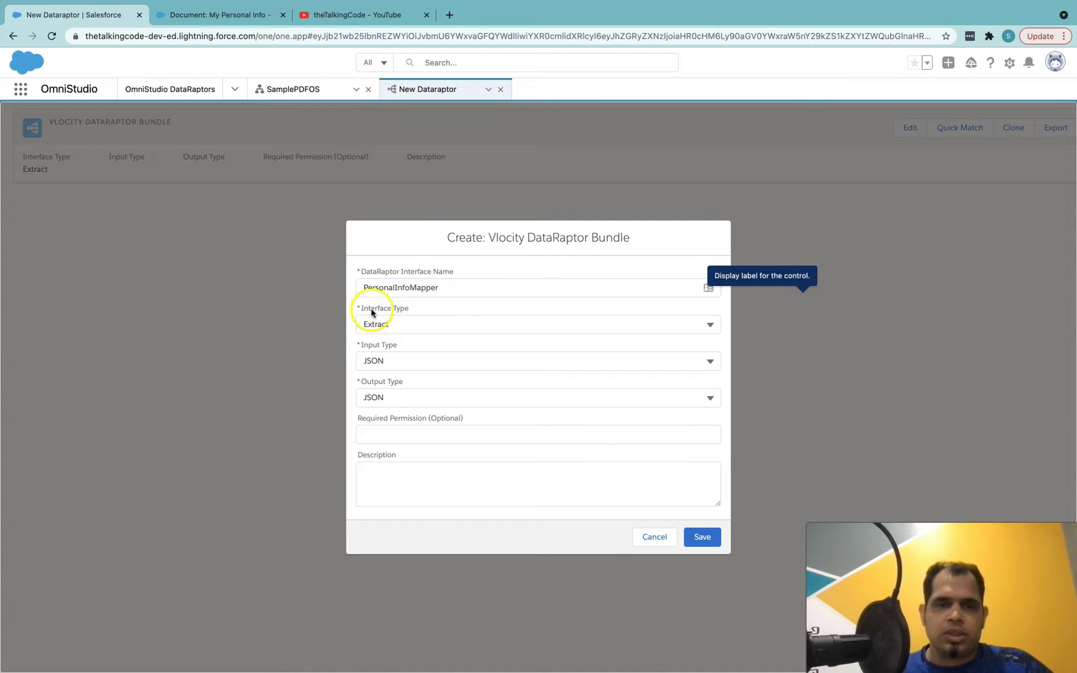
{"action": "left_click", "coordinate": [412, 324]}
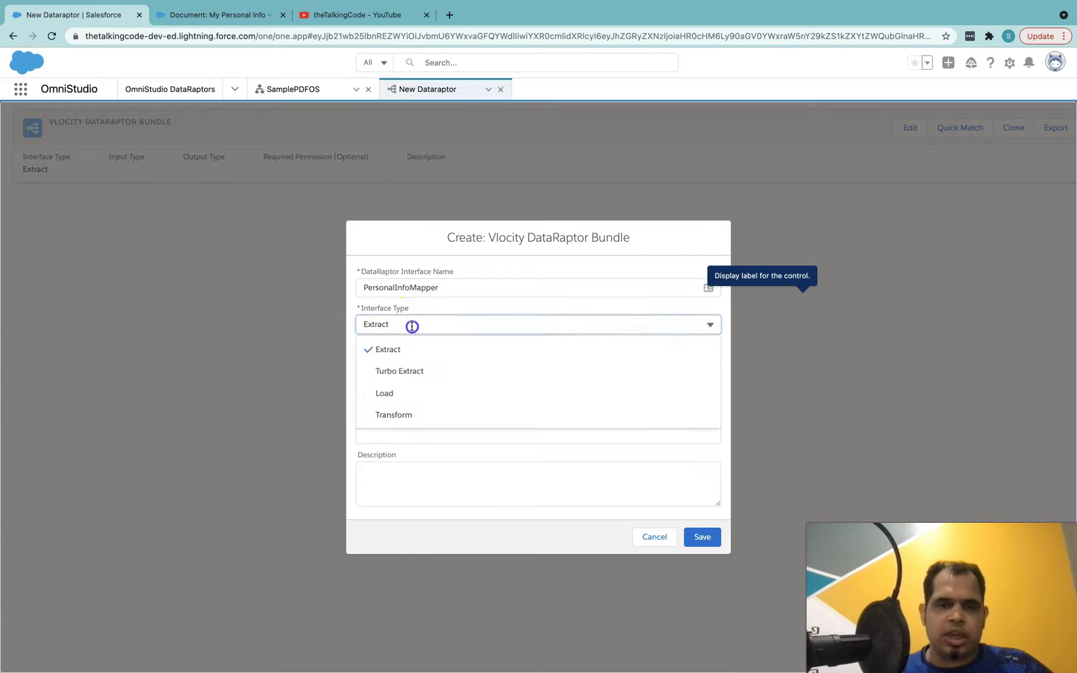
{"action": "left_click", "coordinate": [404, 425]}
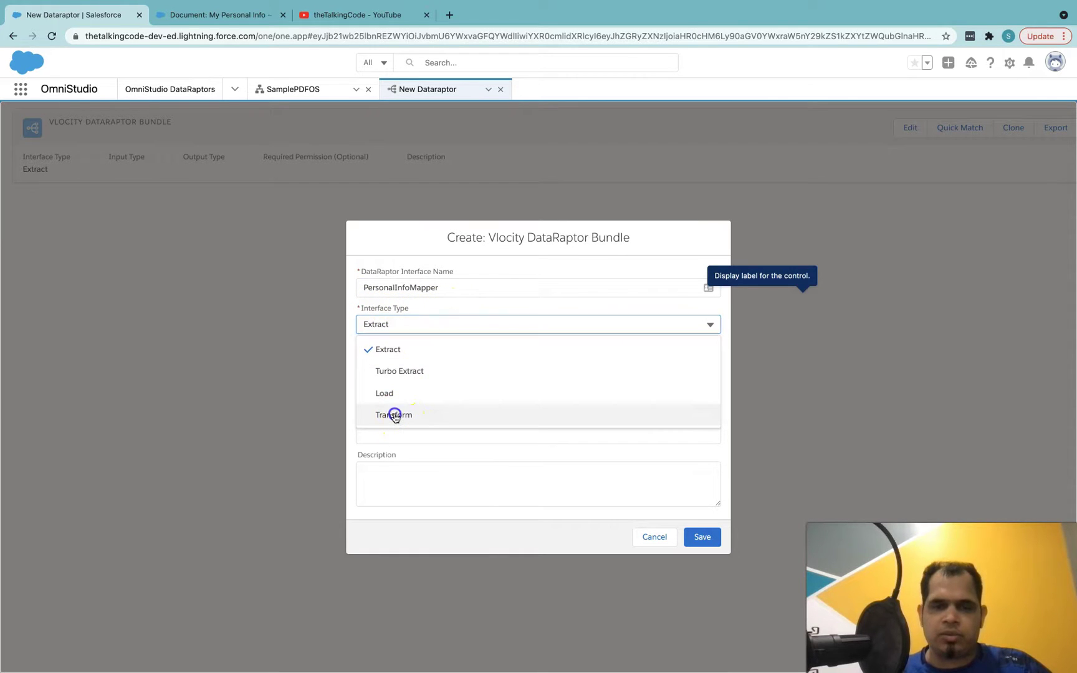
{"action": "left_click", "coordinate": [420, 345]}
{"action": "left_click", "coordinate": [398, 360]}
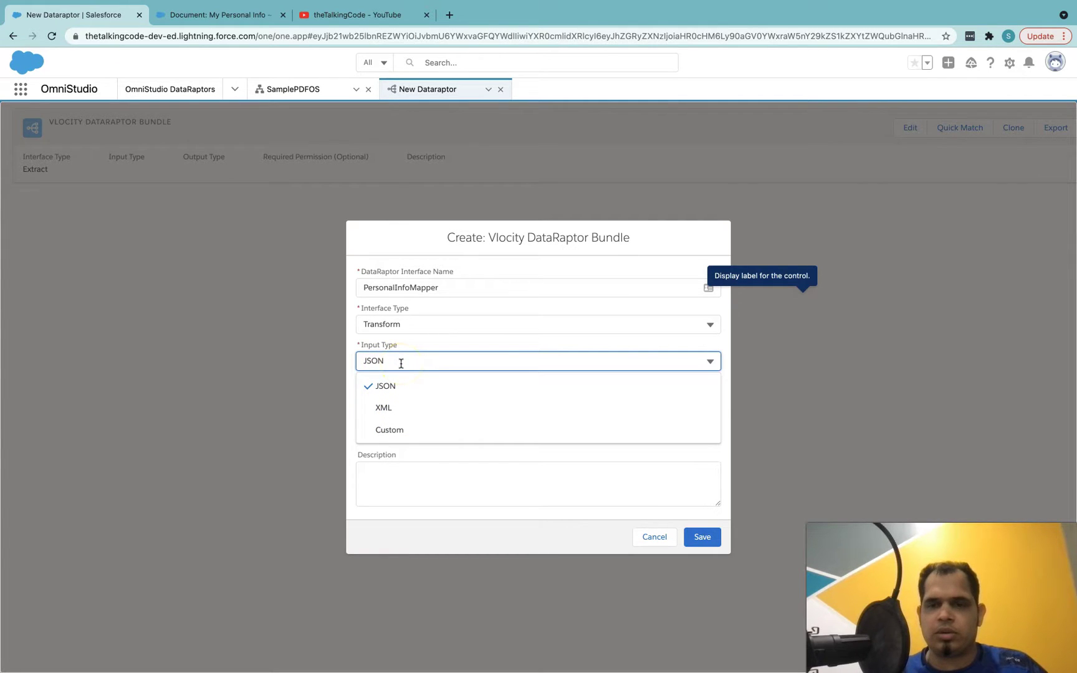
{"action": "left_click", "coordinate": [424, 345]}
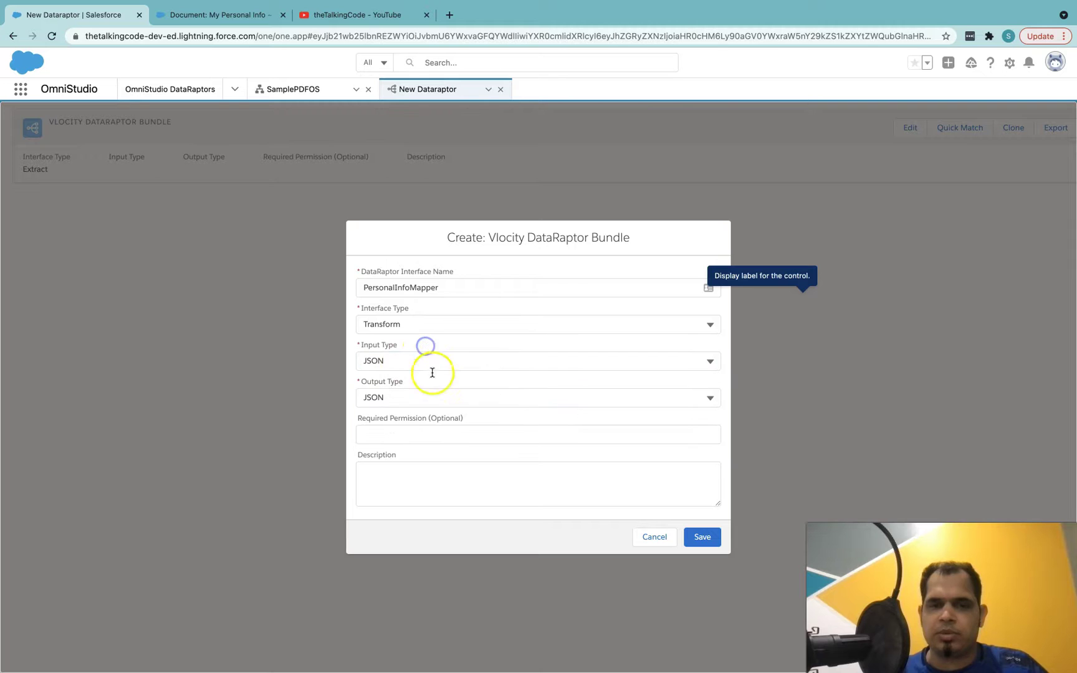
{"action": "left_click", "coordinate": [413, 399]}
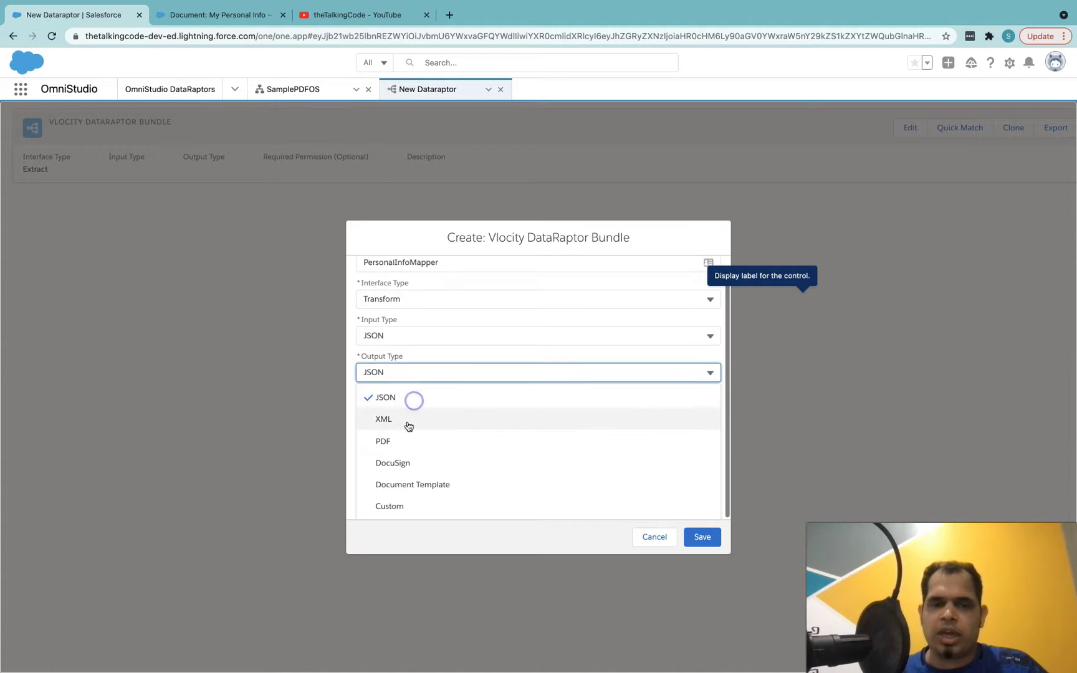
{"action": "left_click", "coordinate": [391, 441]}
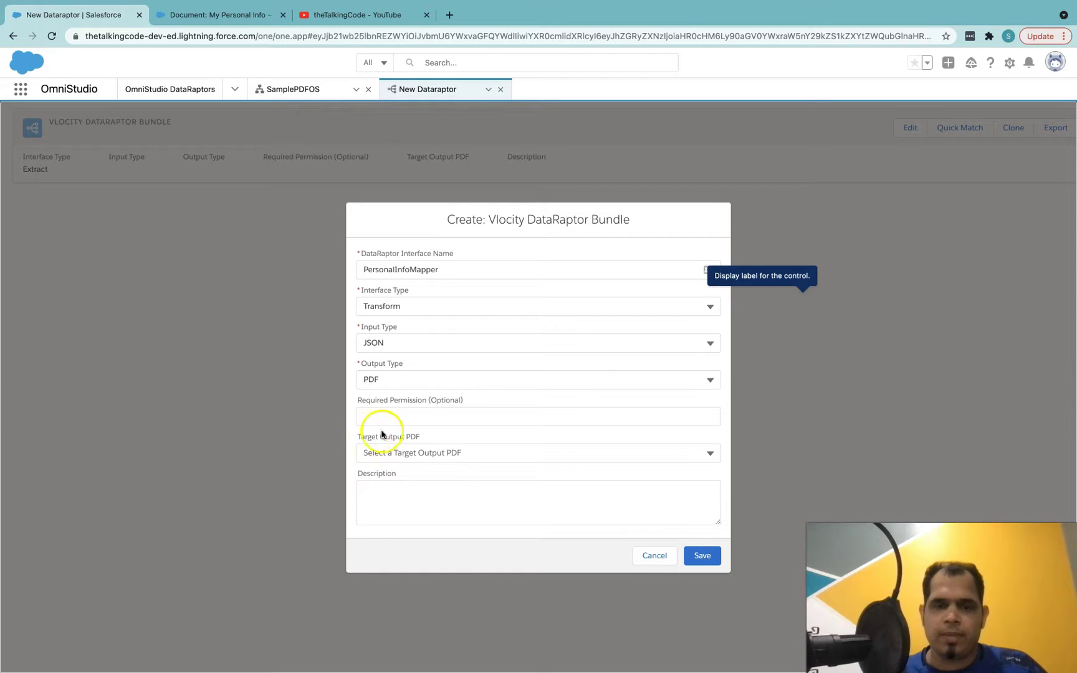
Choose My_Personal_Info as the Target Output PDF and save the DataRaptor
{"action": "left_click_drag", "start_coordinate": [359, 441], "coordinate": [404, 440]}
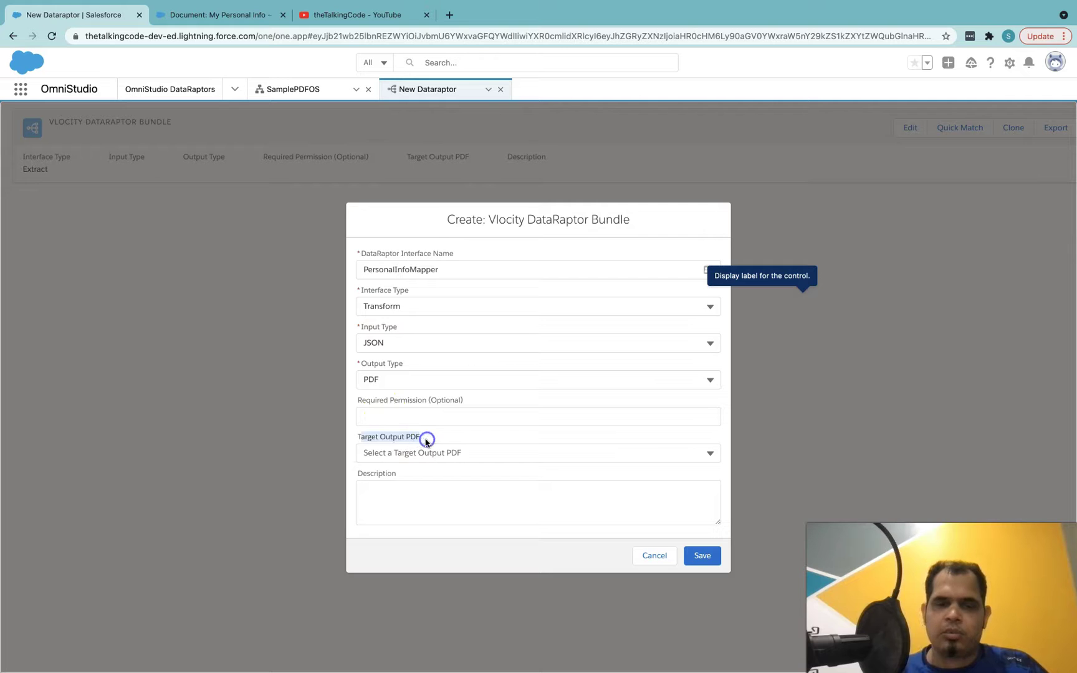
{"action": "left_click_drag", "start_coordinate": [426, 441], "coordinate": [378, 441]}
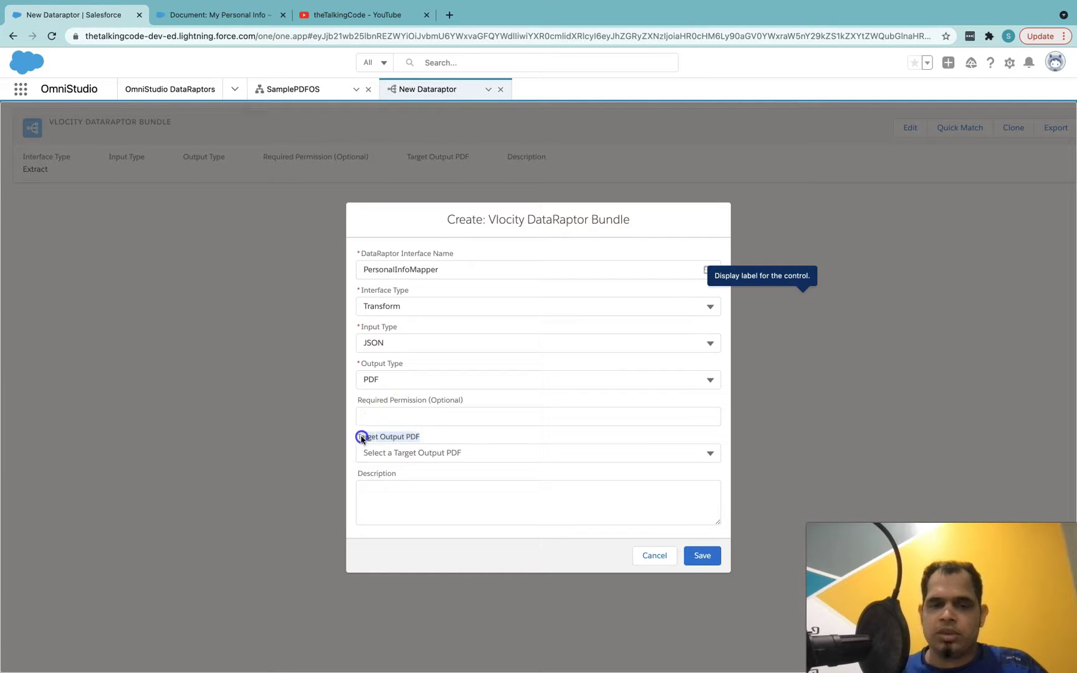
{"action": "left_click", "coordinate": [240, 15]}
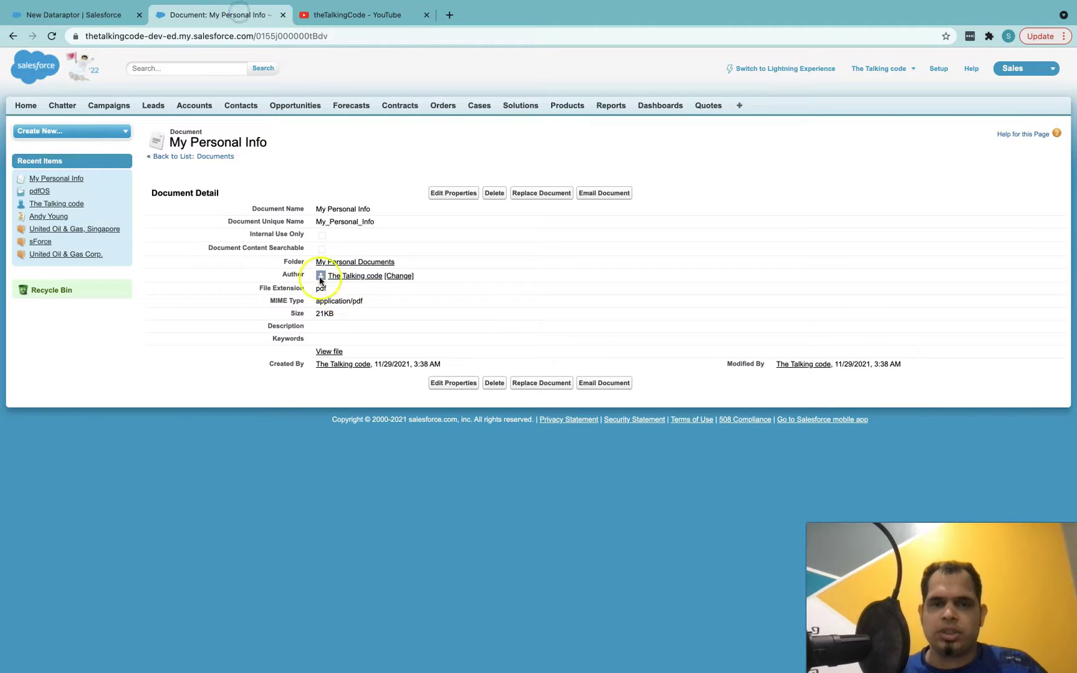
{"action": "left_click", "coordinate": [91, 19]}
{"action": "left_click", "coordinate": [405, 455]}
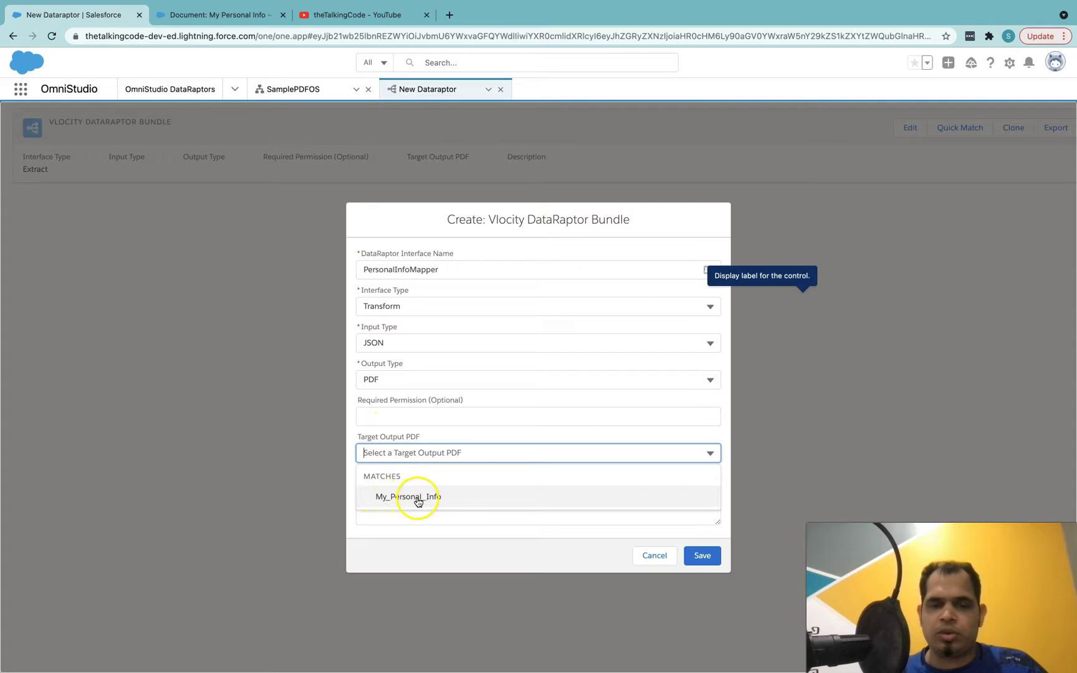
{"action": "left_click", "coordinate": [262, 18]}
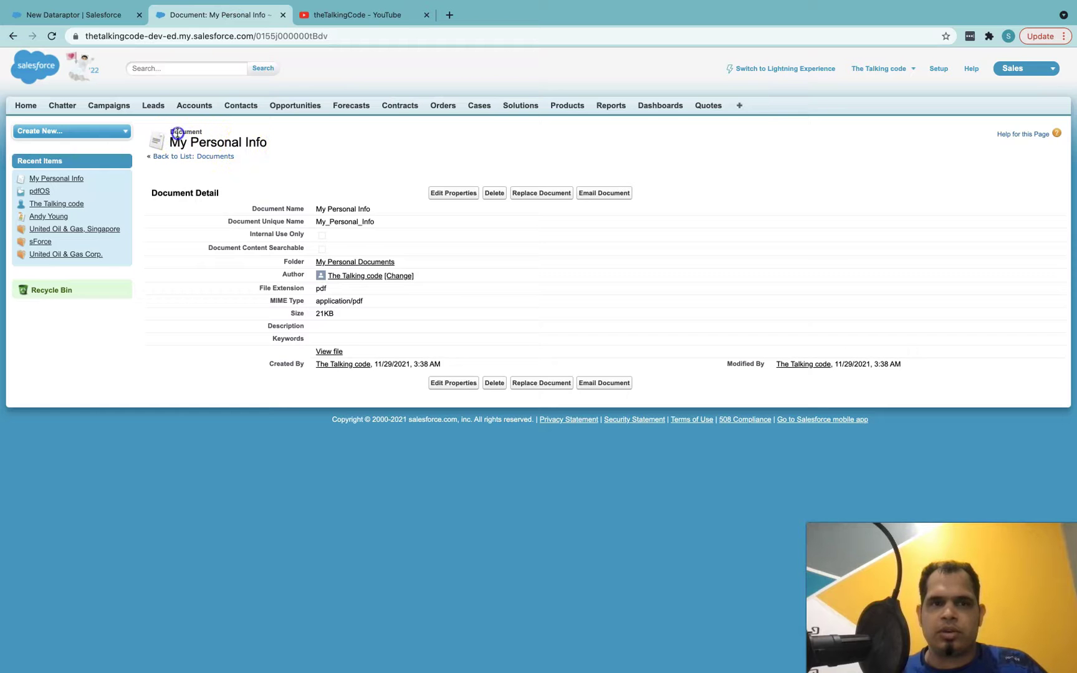
{"action": "double_click", "coordinate": [178, 133]}
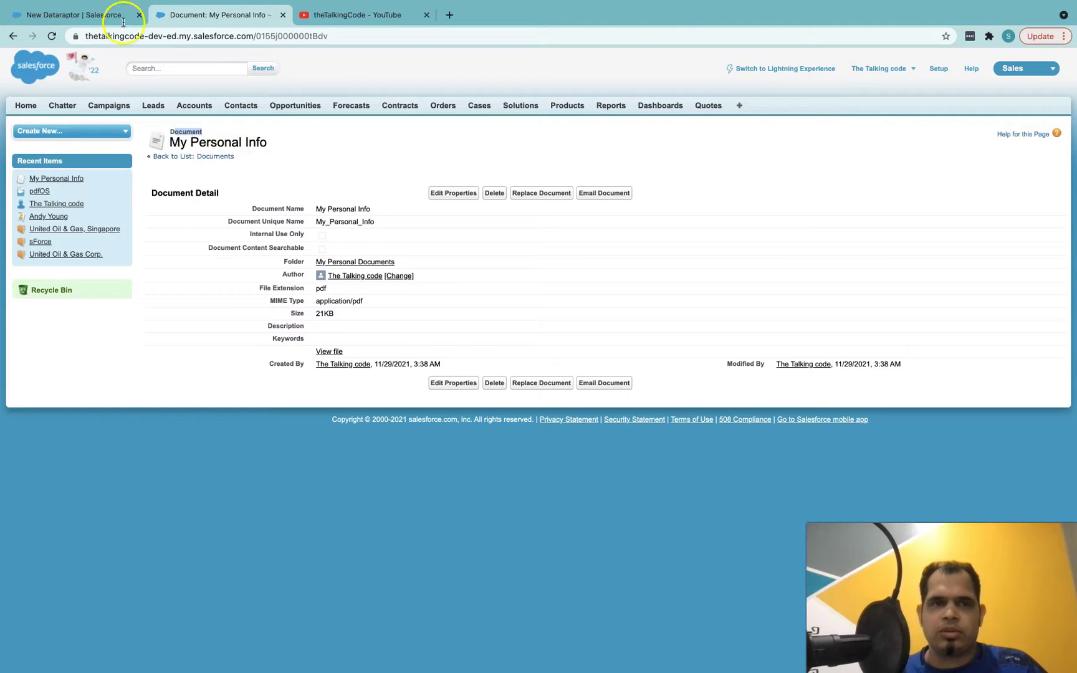
{"action": "left_click", "coordinate": [338, 225]}
{"action": "left_click", "coordinate": [81, 14]}
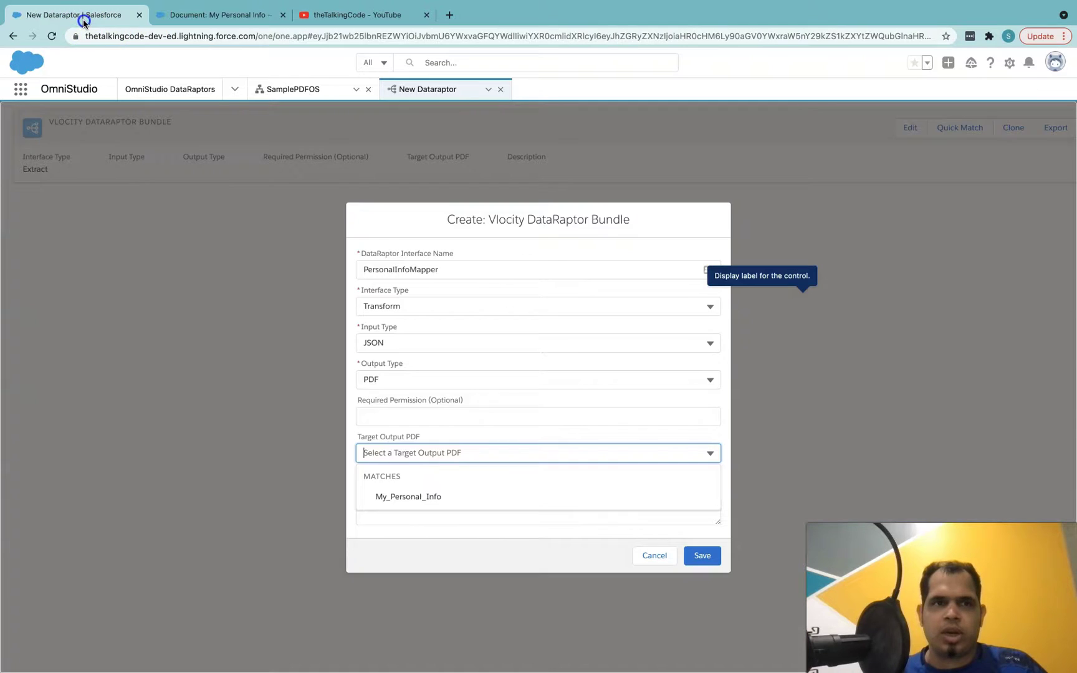
{"action": "left_click", "coordinate": [437, 497]}
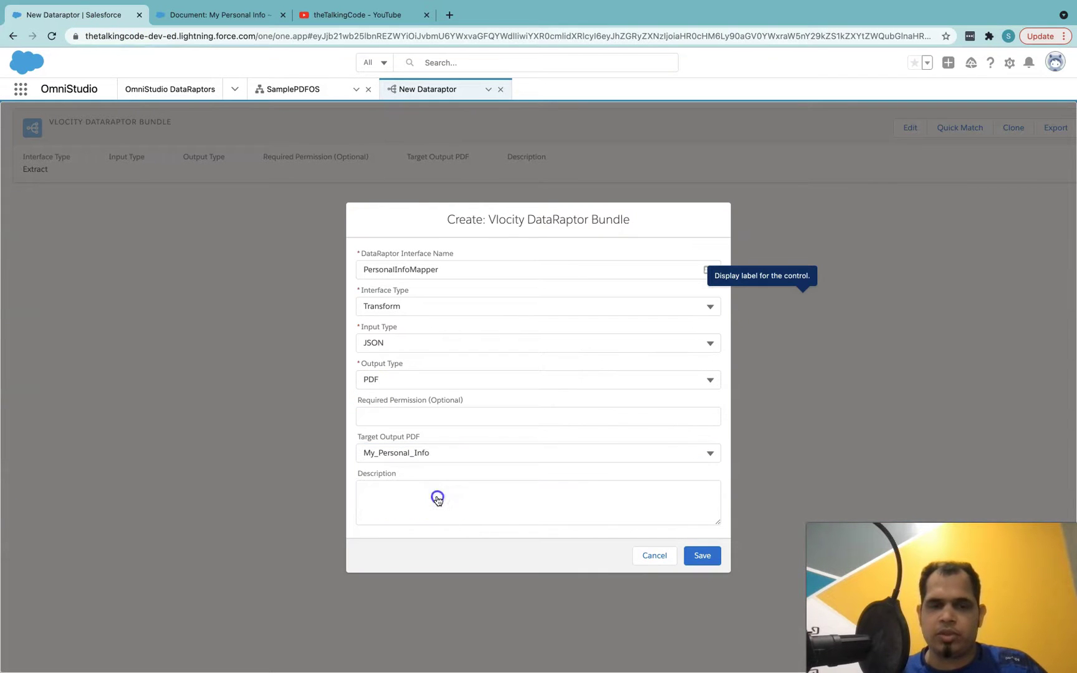
{"action": "left_click", "coordinate": [704, 556]}
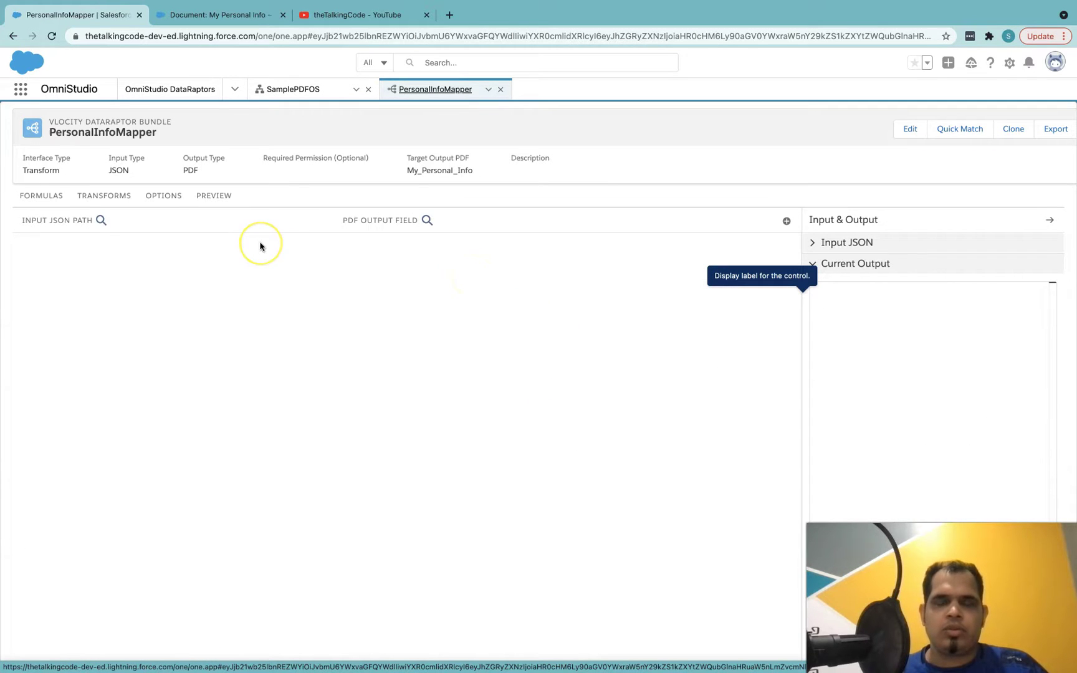
Add a blank field mapping on PersonalInfoMapper's Transforms tab, then switch to SamplePDFOS
{"action": "left_click", "coordinate": [101, 199]}
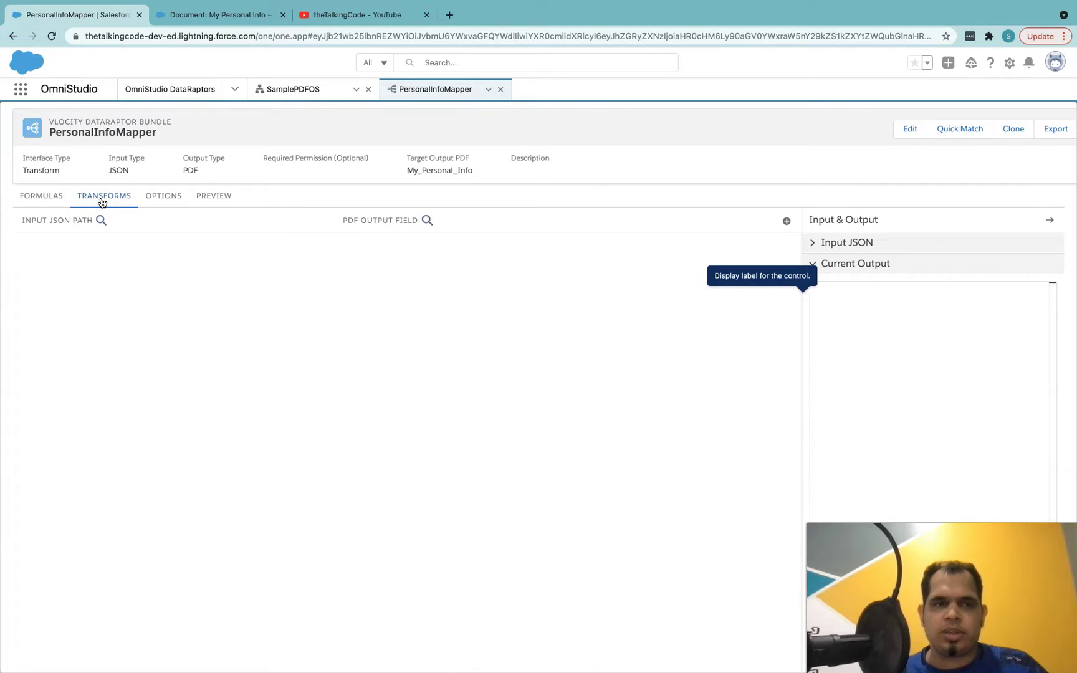
{"action": "left_click", "coordinate": [788, 222]}
{"action": "left_click_drag", "start_coordinate": [27, 245], "coordinate": [48, 244]}
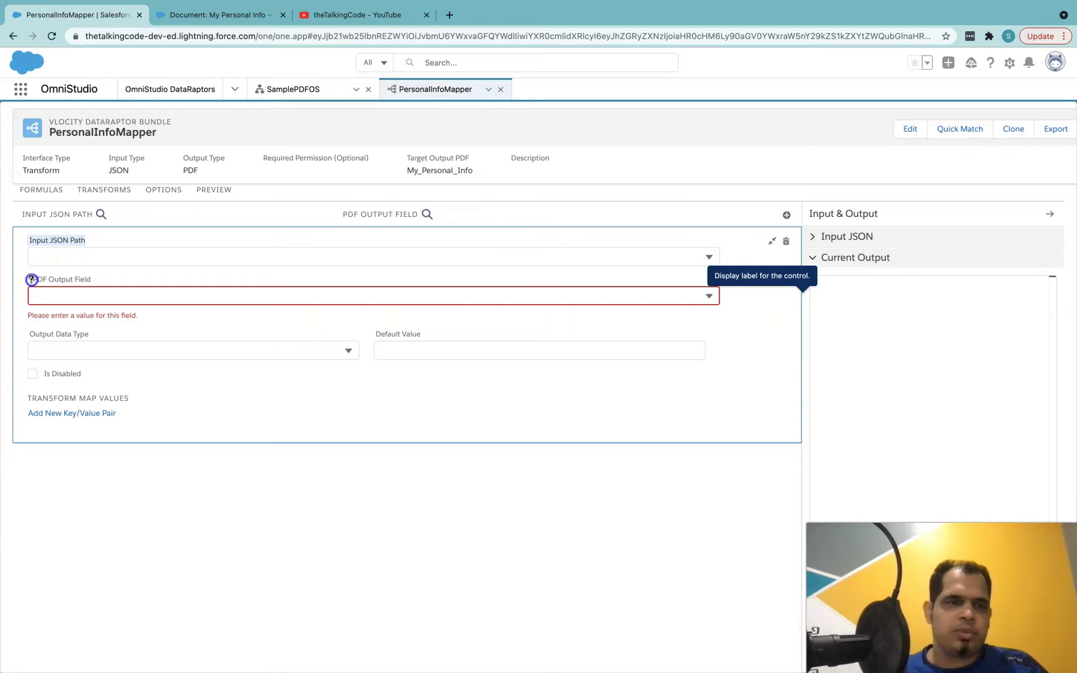
{"action": "left_click_drag", "start_coordinate": [35, 279], "coordinate": [84, 281]}
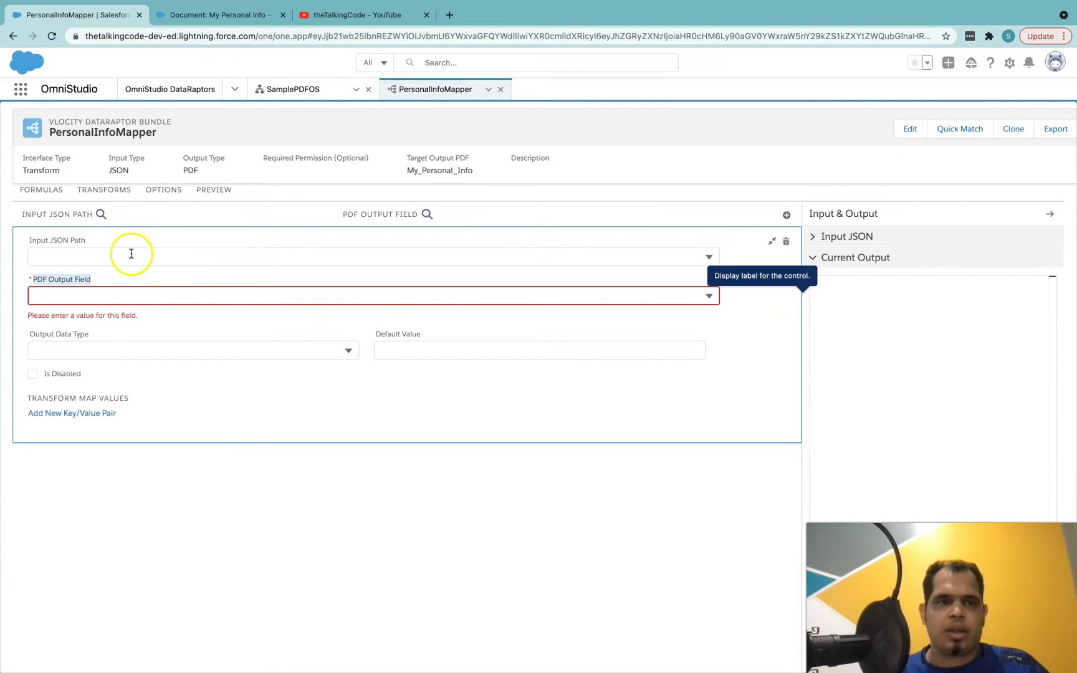
{"action": "left_click", "coordinate": [292, 89]}
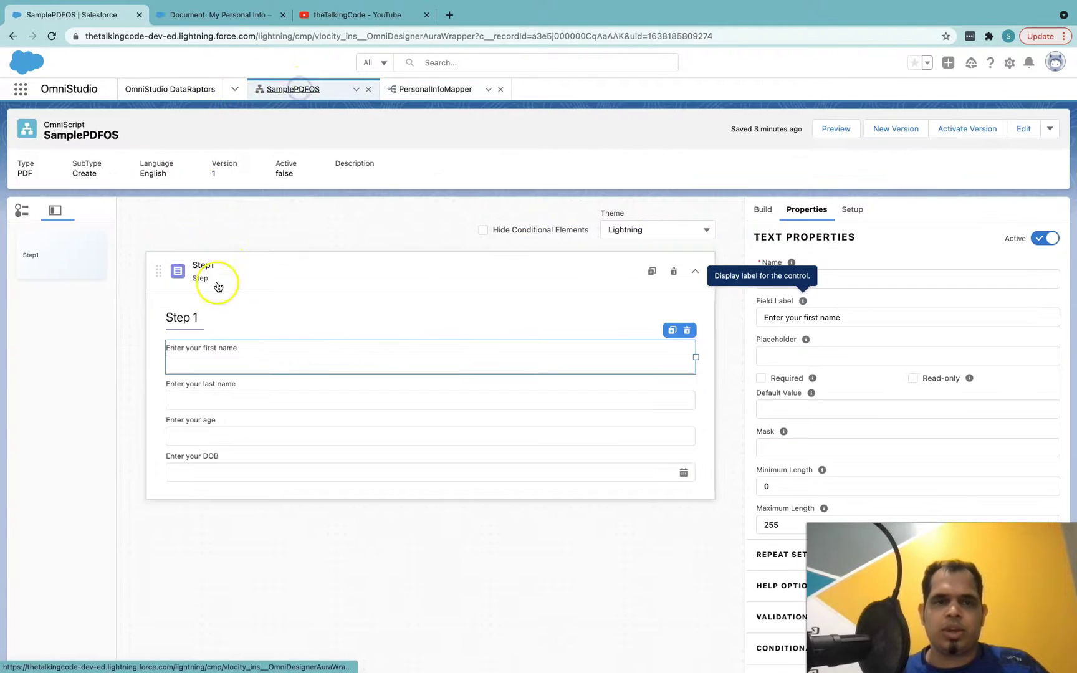
Preview SamplePDFOS and enter test first name, last name, age, and DOB 17 November 2021
{"action": "left_click", "coordinate": [829, 130]}
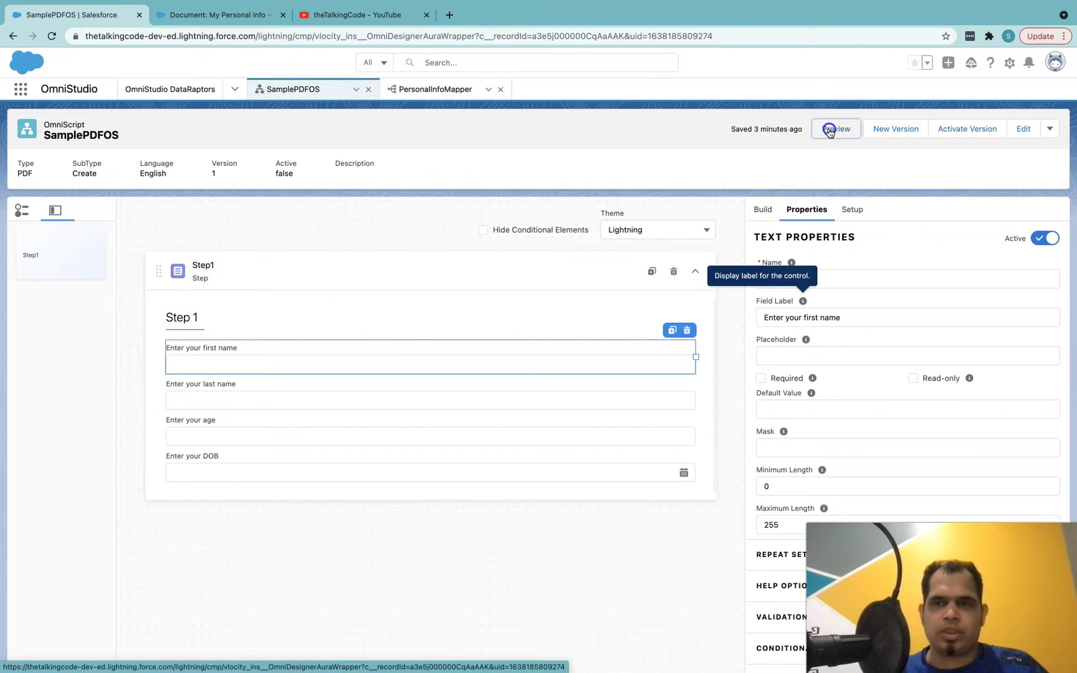
{"action": "left_click", "coordinate": [169, 332]}
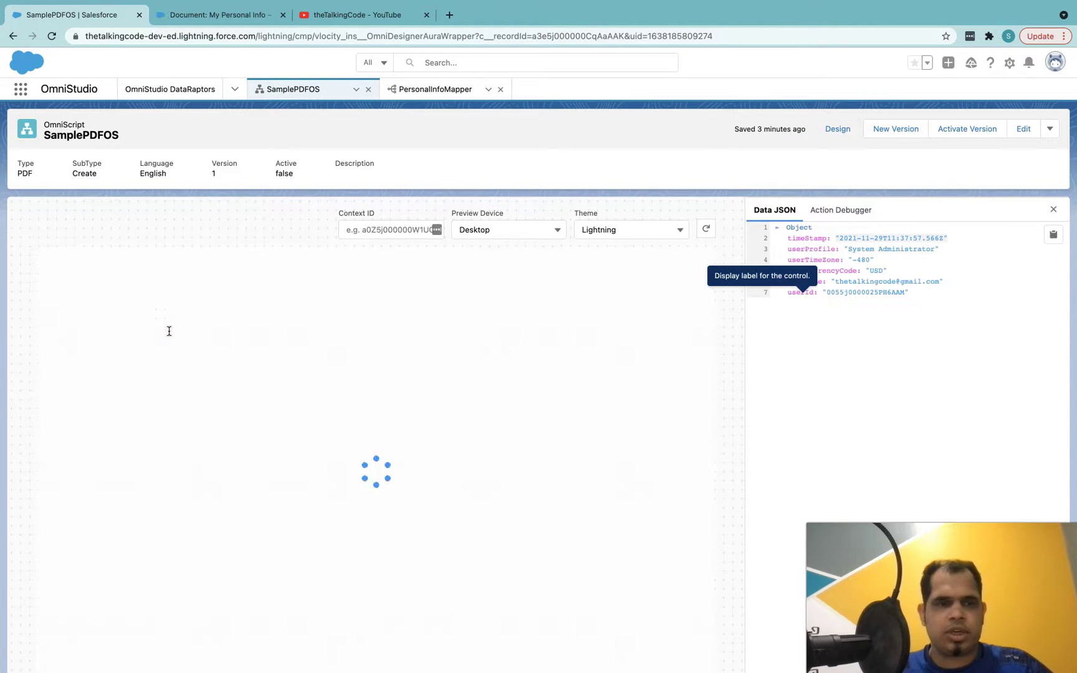
{"action": "left_click", "coordinate": [144, 324]}
{"action": "type", "text": "sdgd"}
{"action": "left_click", "coordinate": [128, 362]}
{"action": "type", "text": "dsgd"}
{"action": "left_click", "coordinate": [129, 401]}
{"action": "type", "text": "dsgd"}
{"action": "left_click", "coordinate": [134, 430]}
{"action": "type", "text": "dgds"}
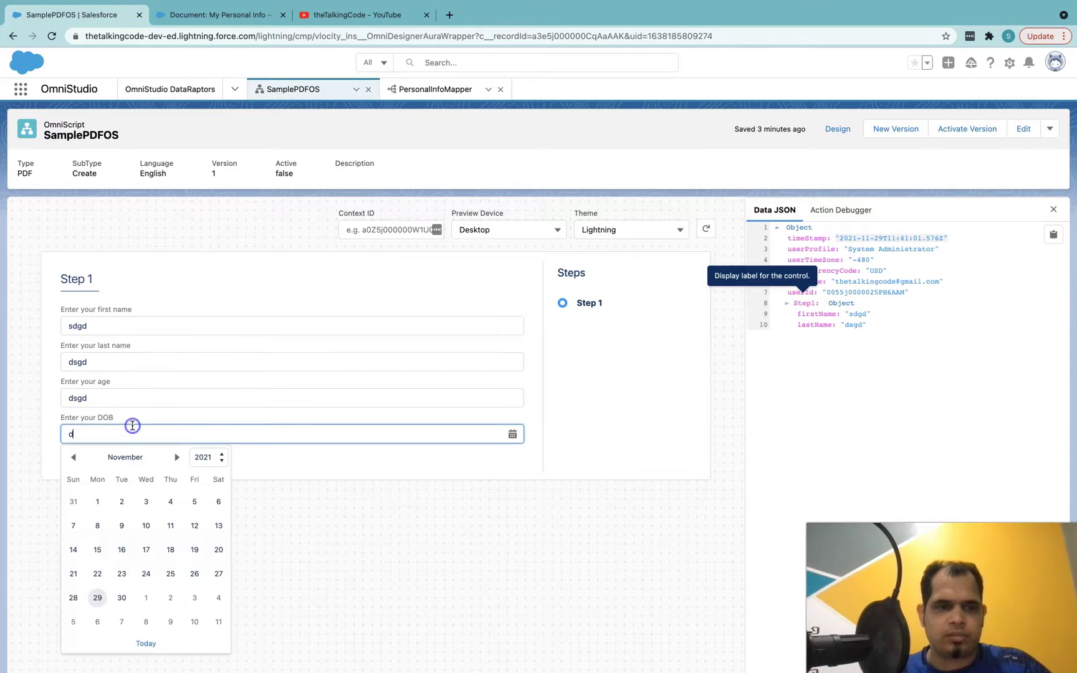
{"action": "left_click", "coordinate": [138, 540]}
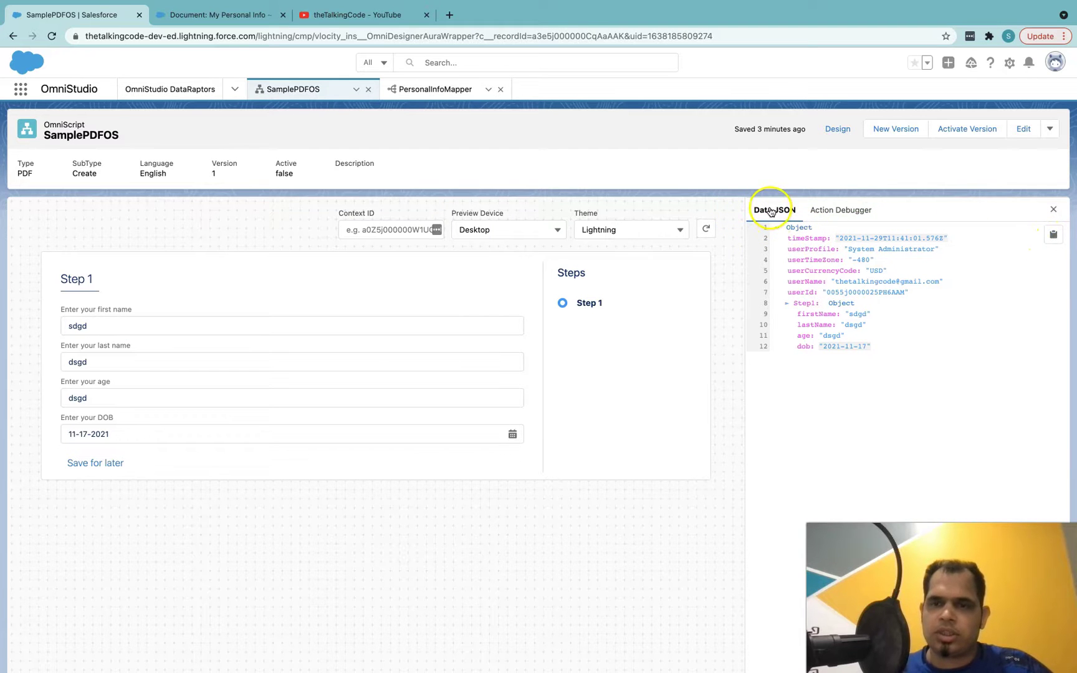
Copy the preview's Data JSON and return to the OmniStudio browser tab
{"action": "left_click", "coordinate": [1054, 234]}
{"action": "left_click", "coordinate": [224, 14]}
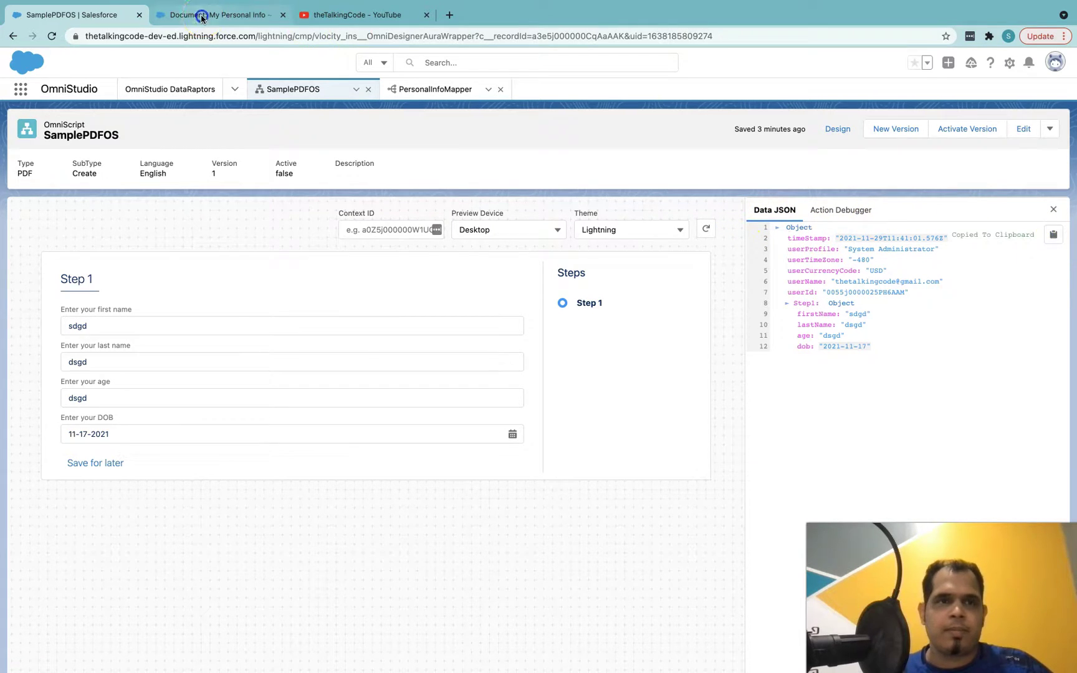
{"action": "left_click", "coordinate": [79, 41]}
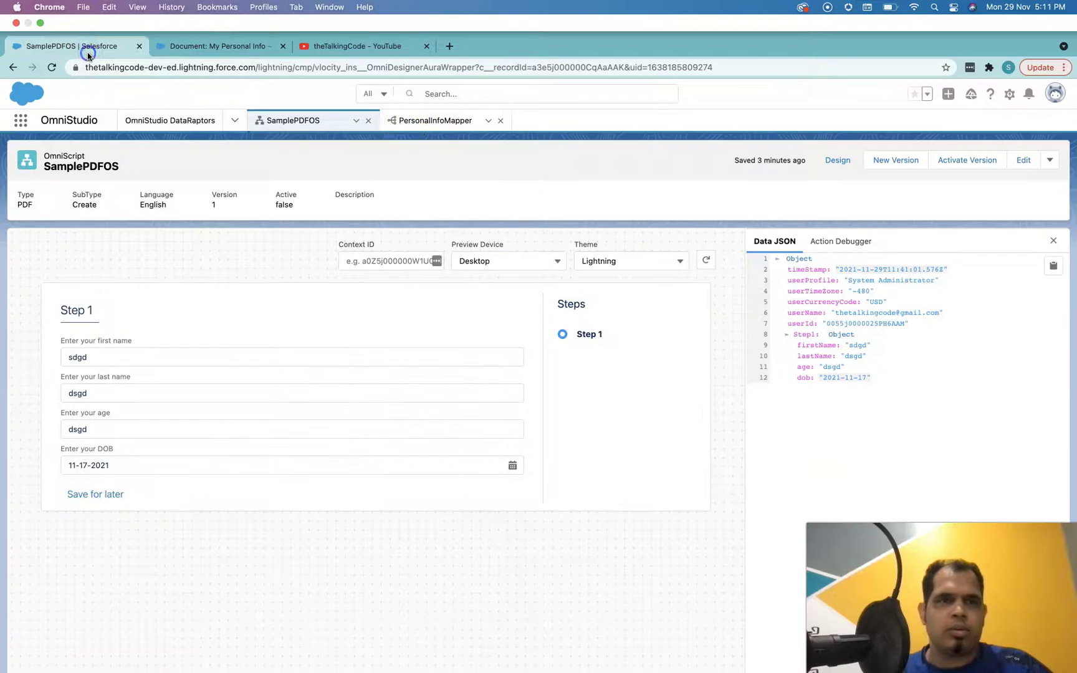
Open PersonalInfoMapper and paste the copied preview data as its sample input JSON
{"action": "left_click", "coordinate": [435, 93]}
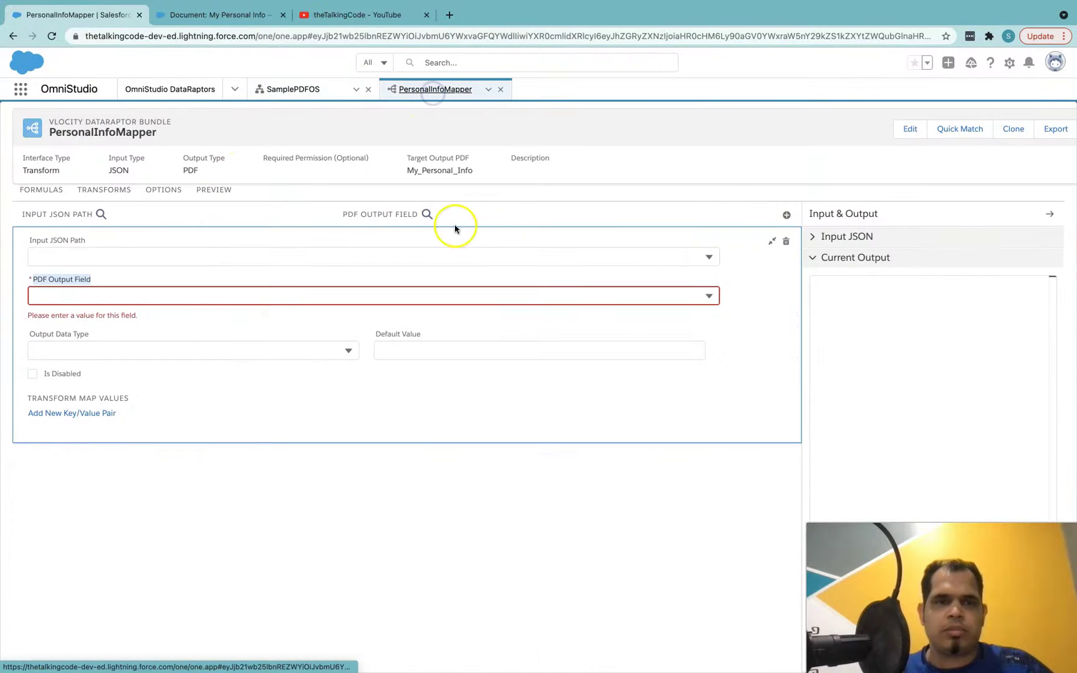
{"action": "left_click", "coordinate": [845, 237]}
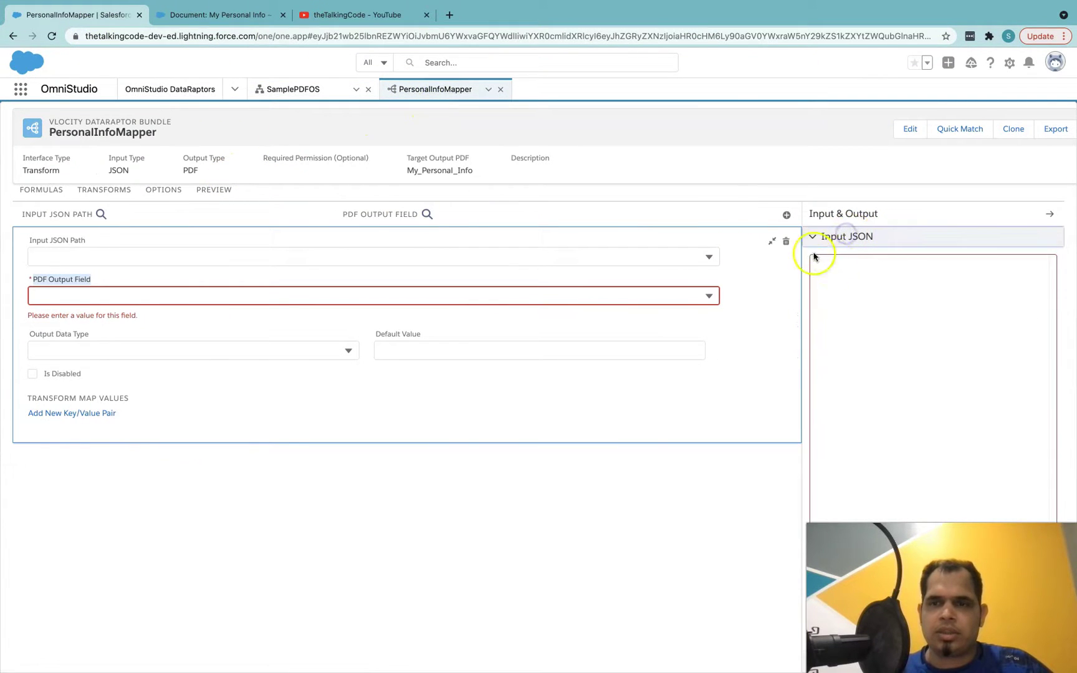
{"action": "left_click", "coordinate": [865, 258]}
{"action": "key", "text": "super+v"}
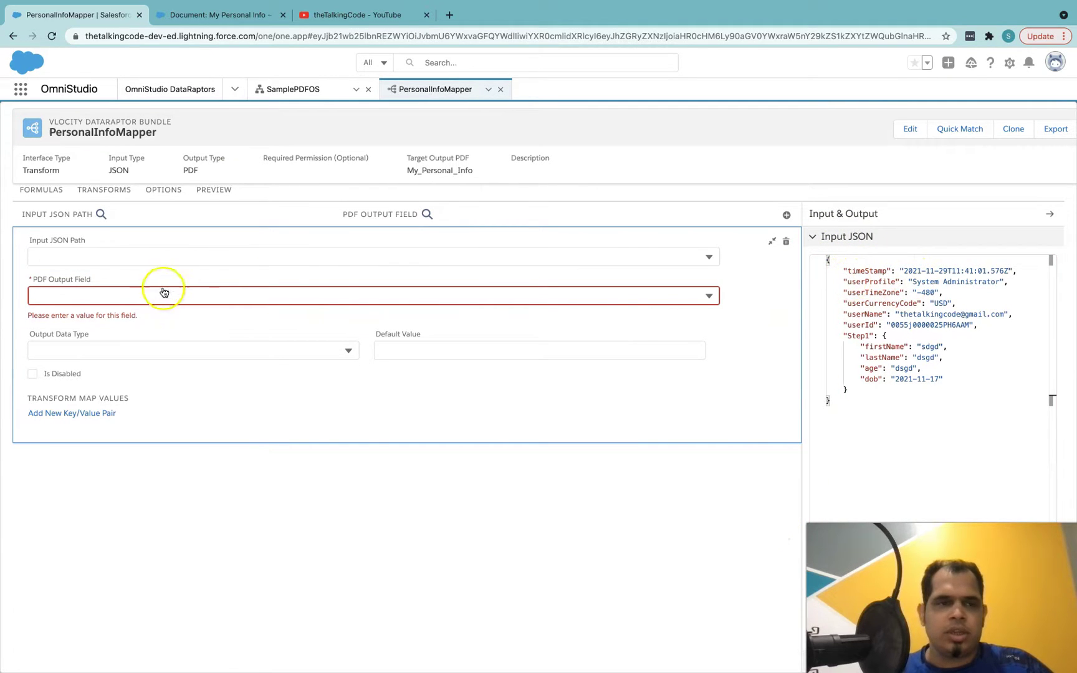
{"action": "left_click", "coordinate": [113, 257]}
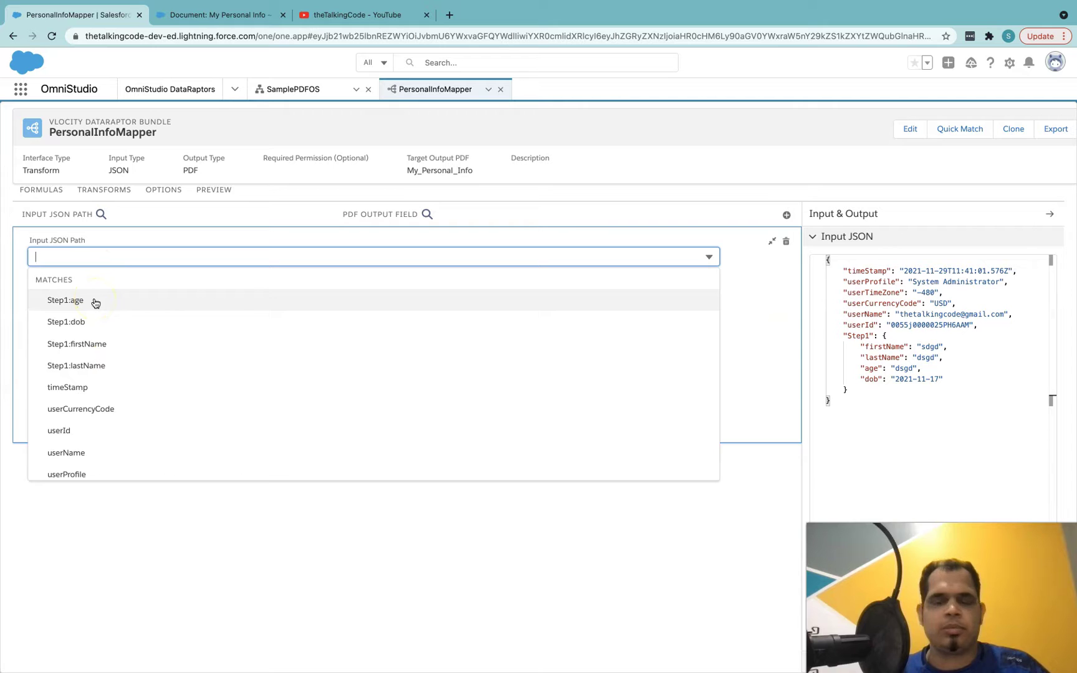
{"action": "left_click", "coordinate": [856, 404]}
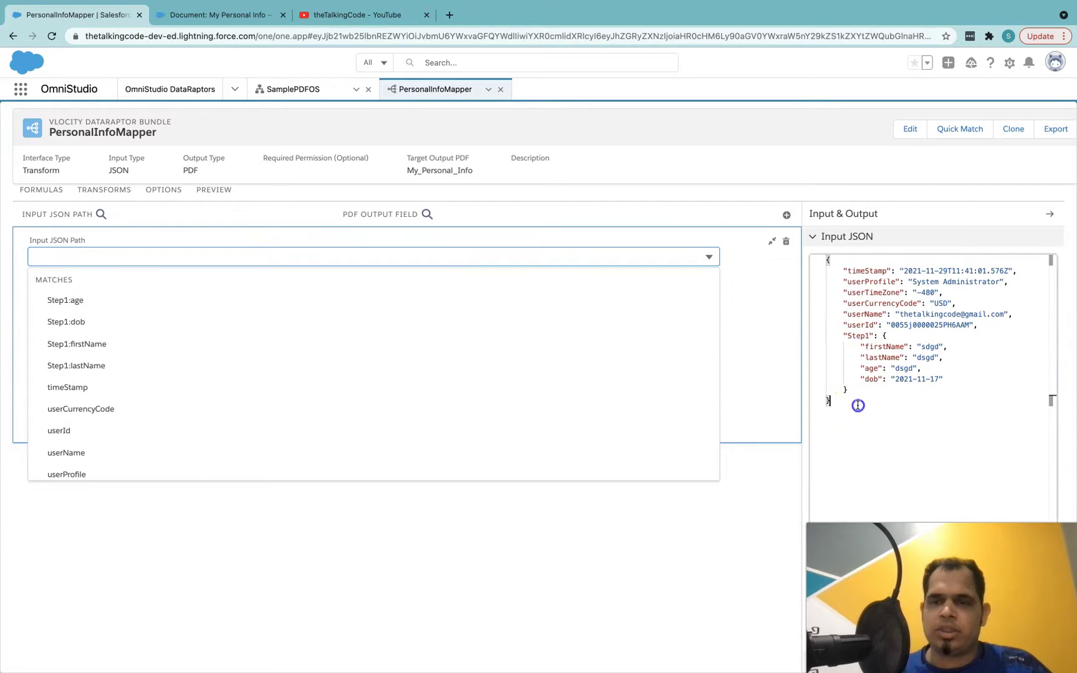
{"action": "left_click_drag", "start_coordinate": [844, 412], "coordinate": [828, 261]}
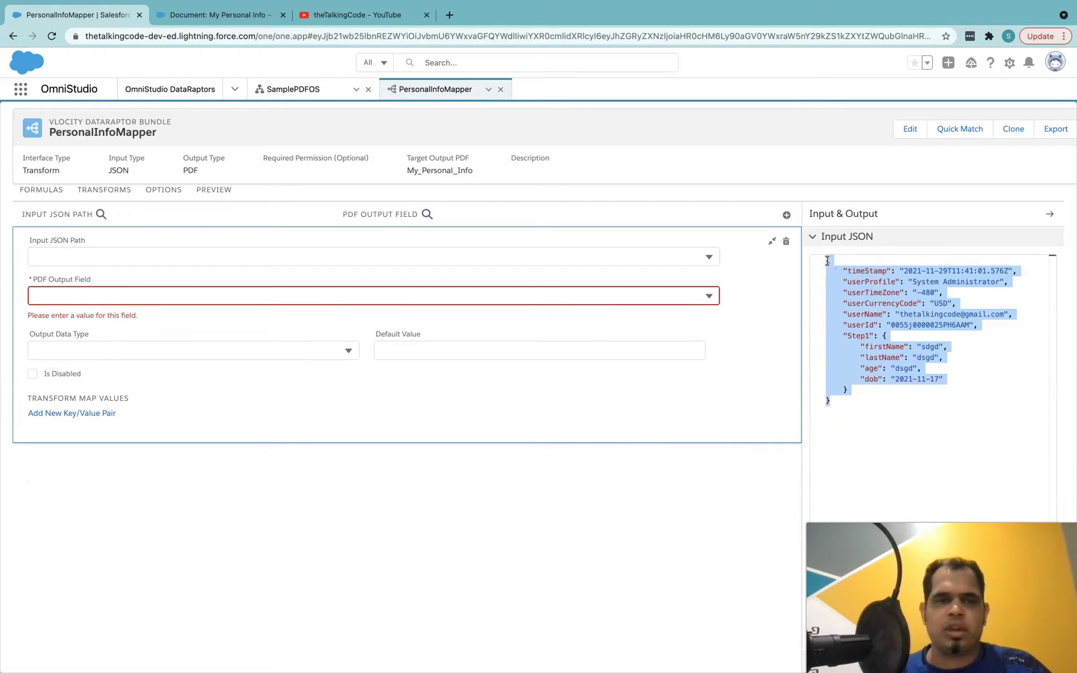
Map input path Step1:firstName to the PDF output field fName, confirming the name in Acrobat
{"action": "left_click", "coordinate": [453, 261]}
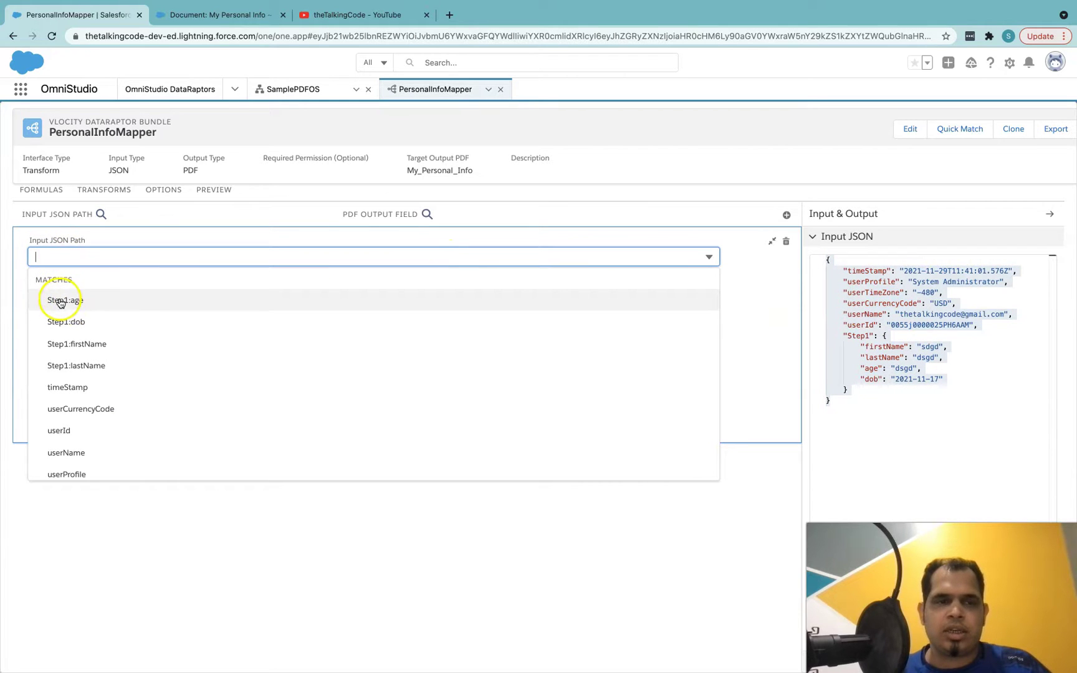
{"action": "left_click", "coordinate": [71, 349]}
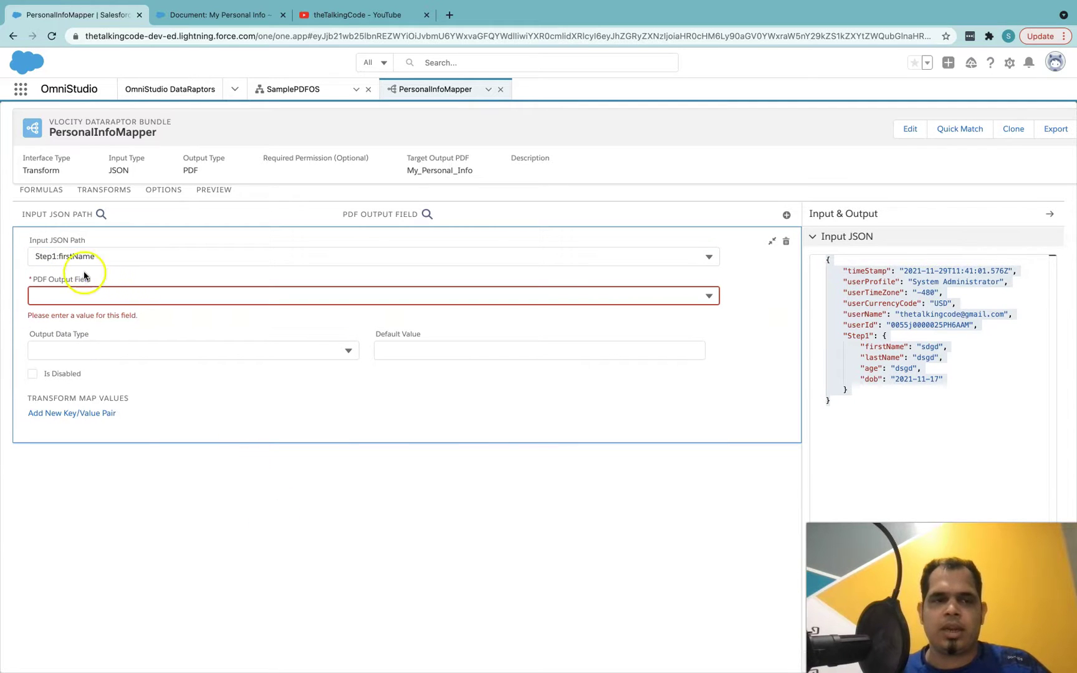
{"action": "left_click", "coordinate": [105, 293]}
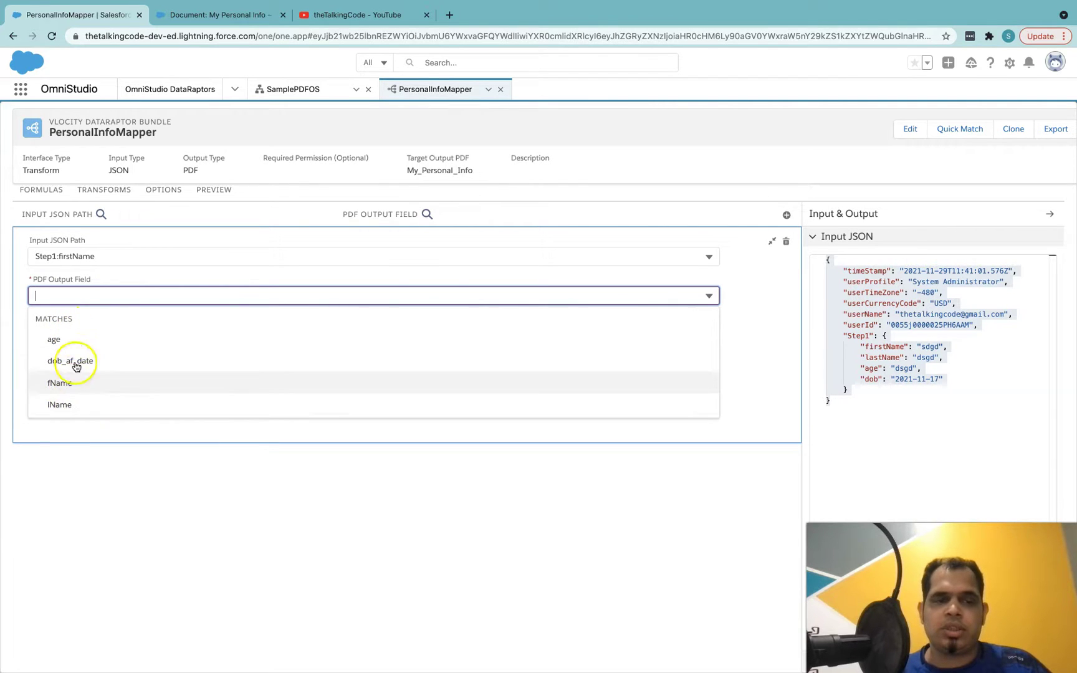
{"action": "key", "text": "ctrl+Left"}
{"action": "left_click", "coordinate": [373, 252]}
{"action": "right_click", "coordinate": [374, 252]}
{"action": "left_click", "coordinate": [387, 261]}
{"action": "double_click", "coordinate": [483, 345]}
{"action": "key", "text": "ctrl+Right"}
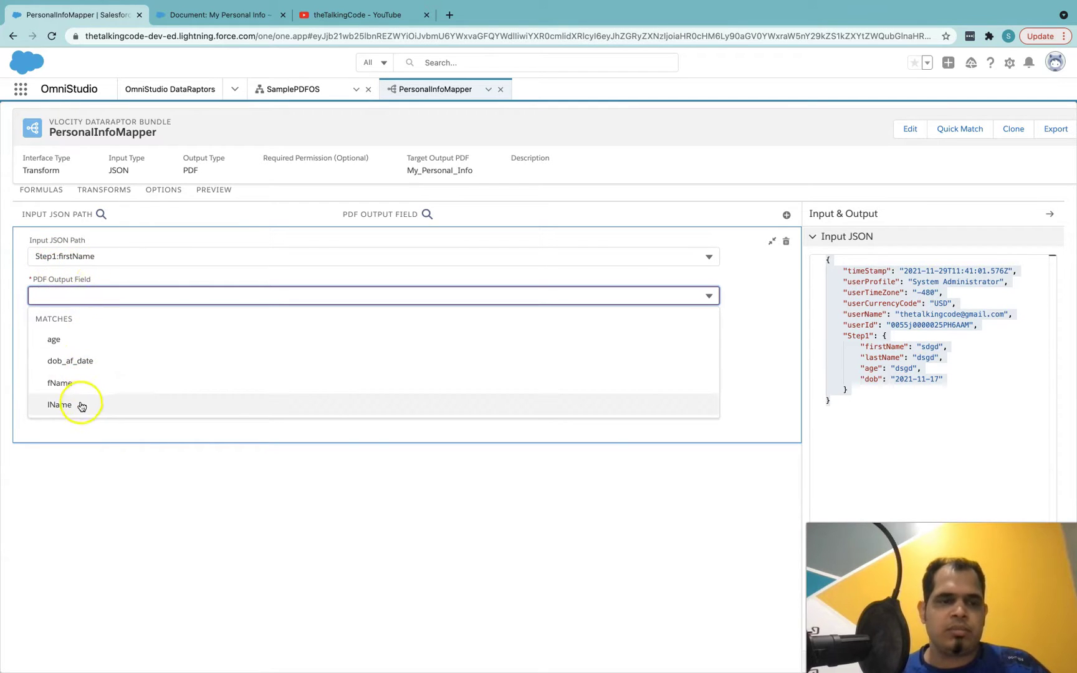
{"action": "left_click", "coordinate": [68, 381]}
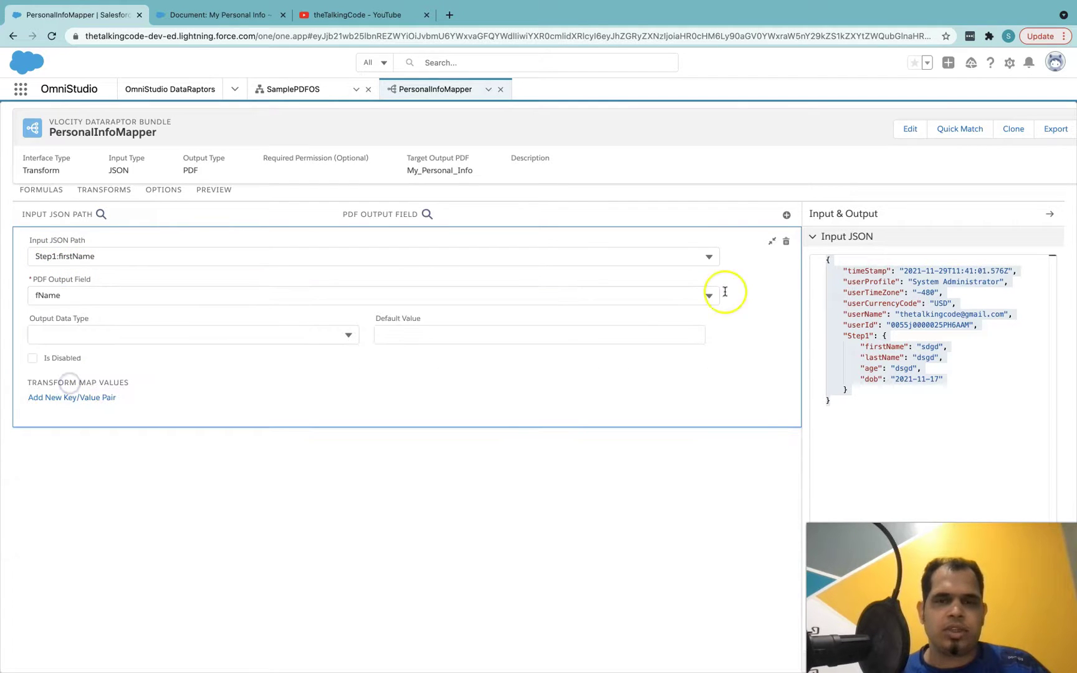
Add mappings Step1:lastName→lName, Step1:age→age, and Step1:dob→dob_af_date
{"action": "left_click", "coordinate": [790, 215]}
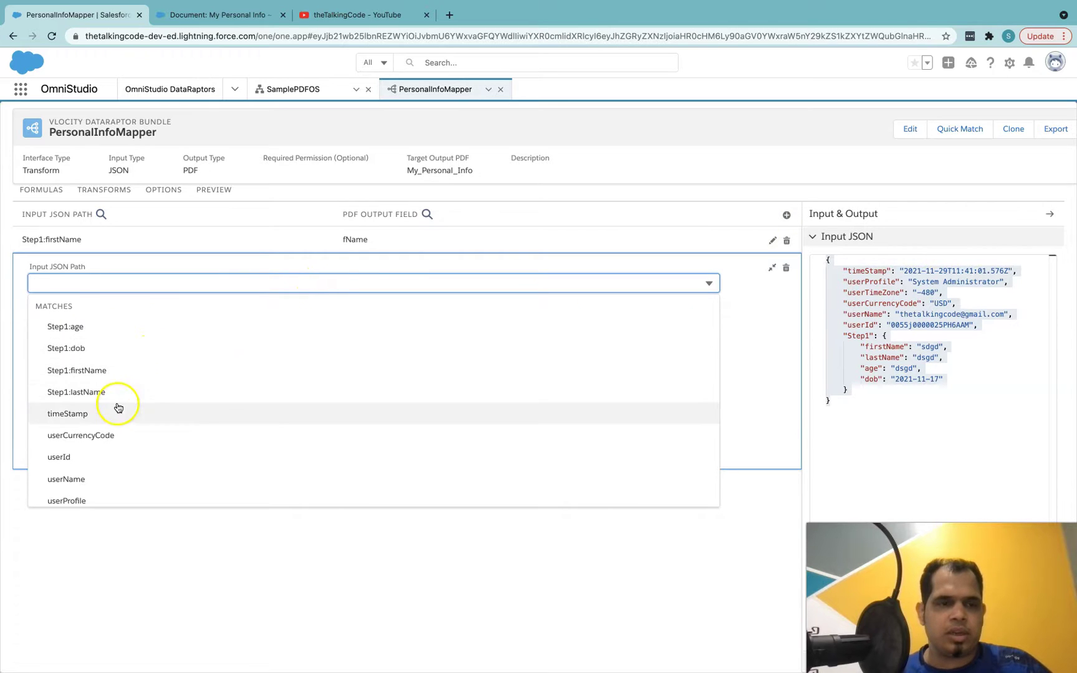
{"action": "left_click", "coordinate": [98, 393]}
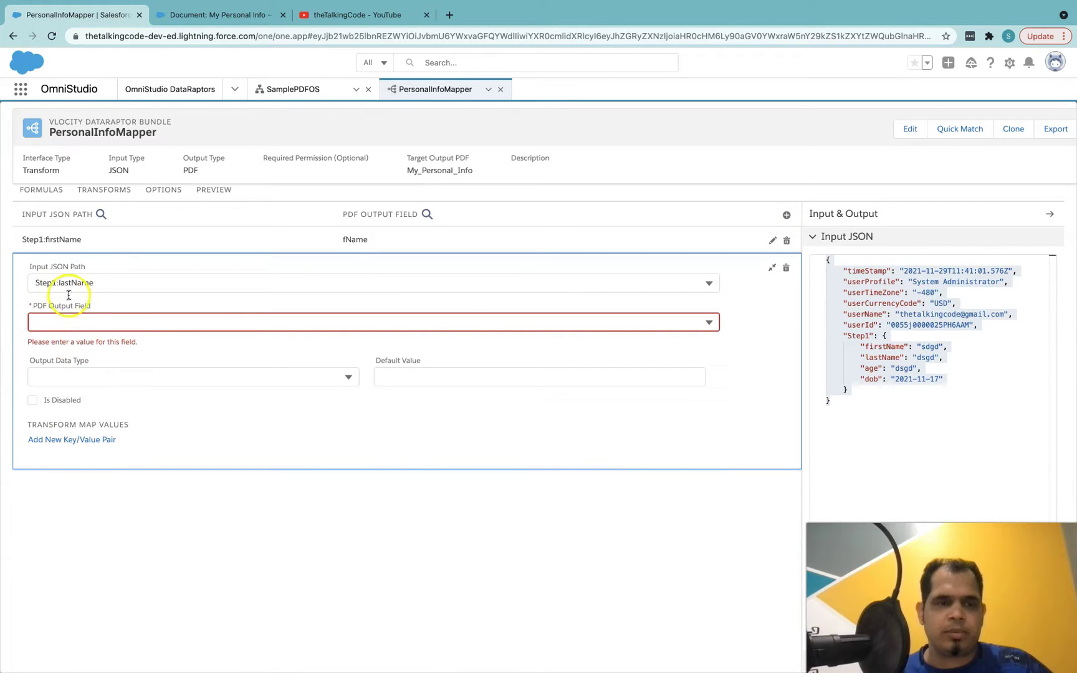
{"action": "left_click", "coordinate": [89, 318]}
{"action": "left_click", "coordinate": [60, 430]}
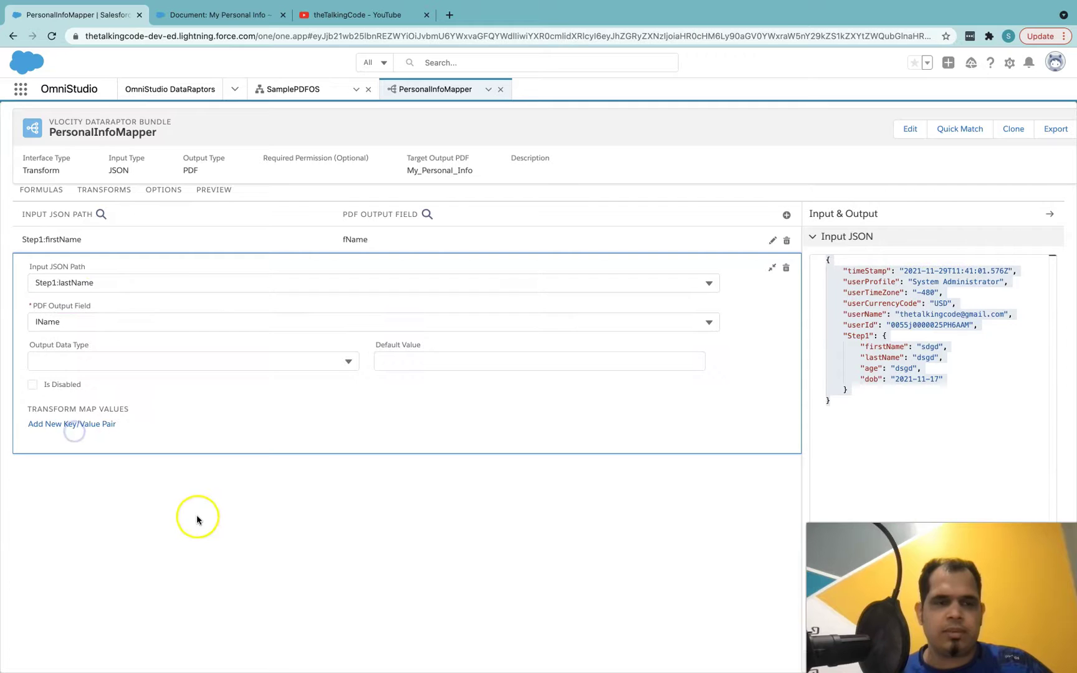
{"action": "left_click", "coordinate": [787, 215]}
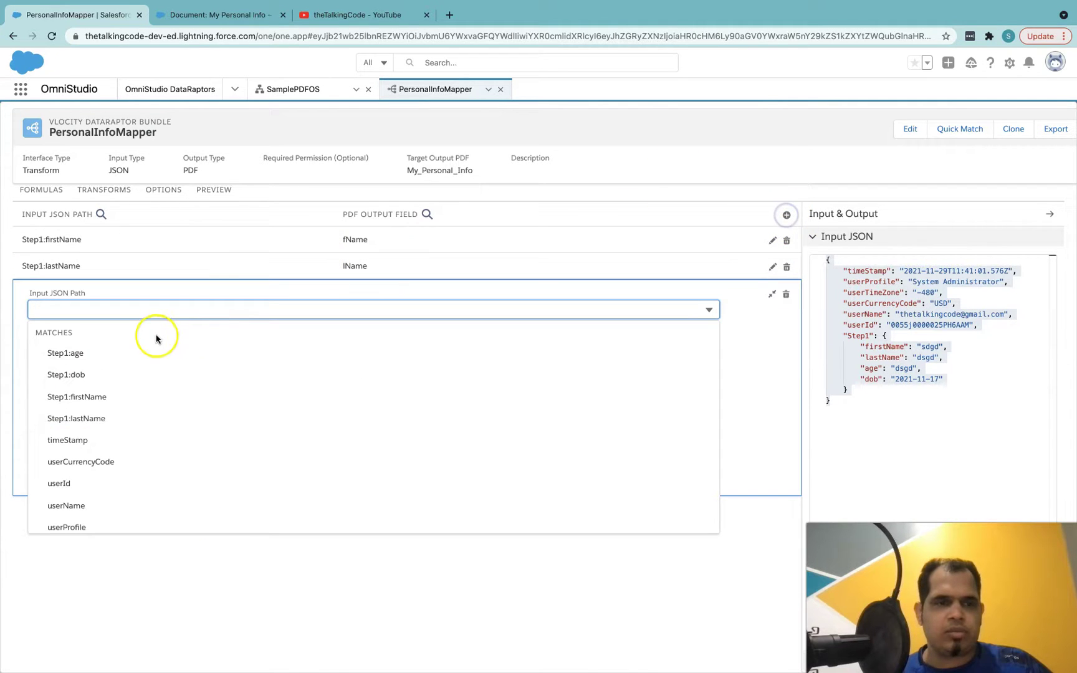
{"action": "left_click", "coordinate": [90, 354]}
{"action": "left_click", "coordinate": [75, 294]}
{"action": "left_click", "coordinate": [77, 343]}
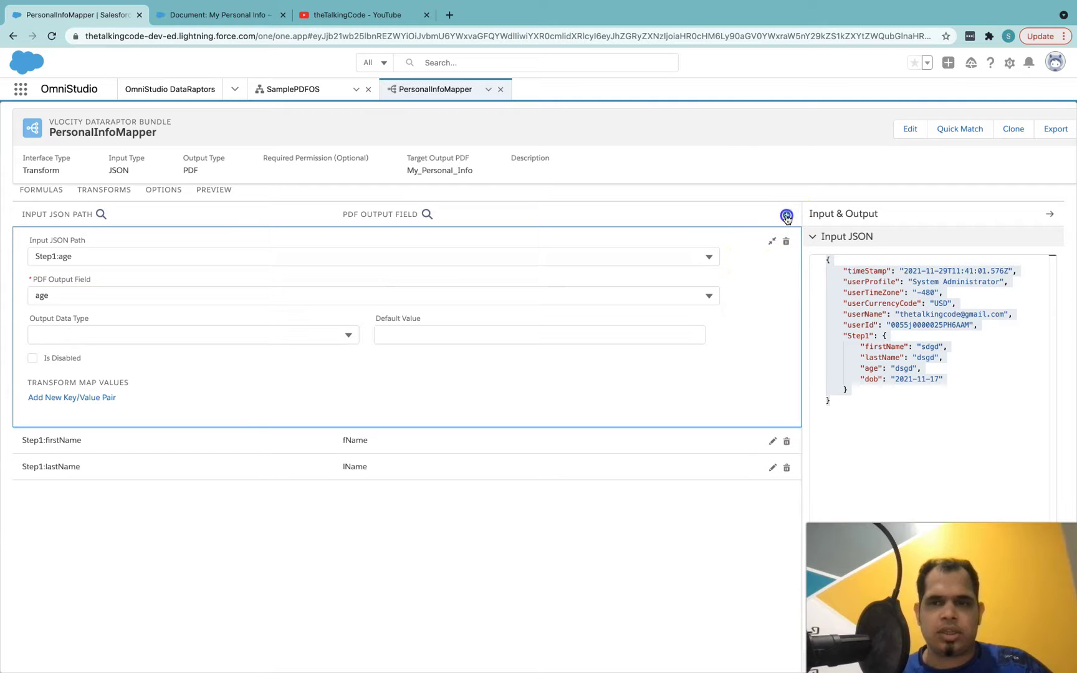
{"action": "left_click", "coordinate": [787, 215]}
{"action": "left_click", "coordinate": [92, 399]}
{"action": "left_click", "coordinate": [85, 320]}
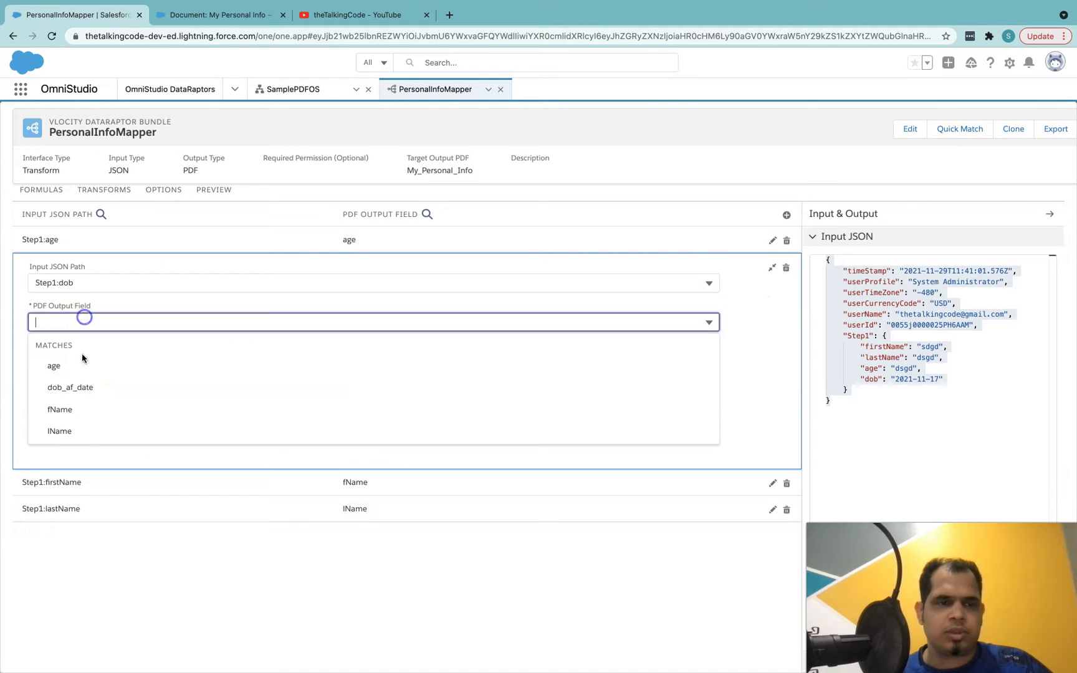
{"action": "left_click", "coordinate": [76, 395]}
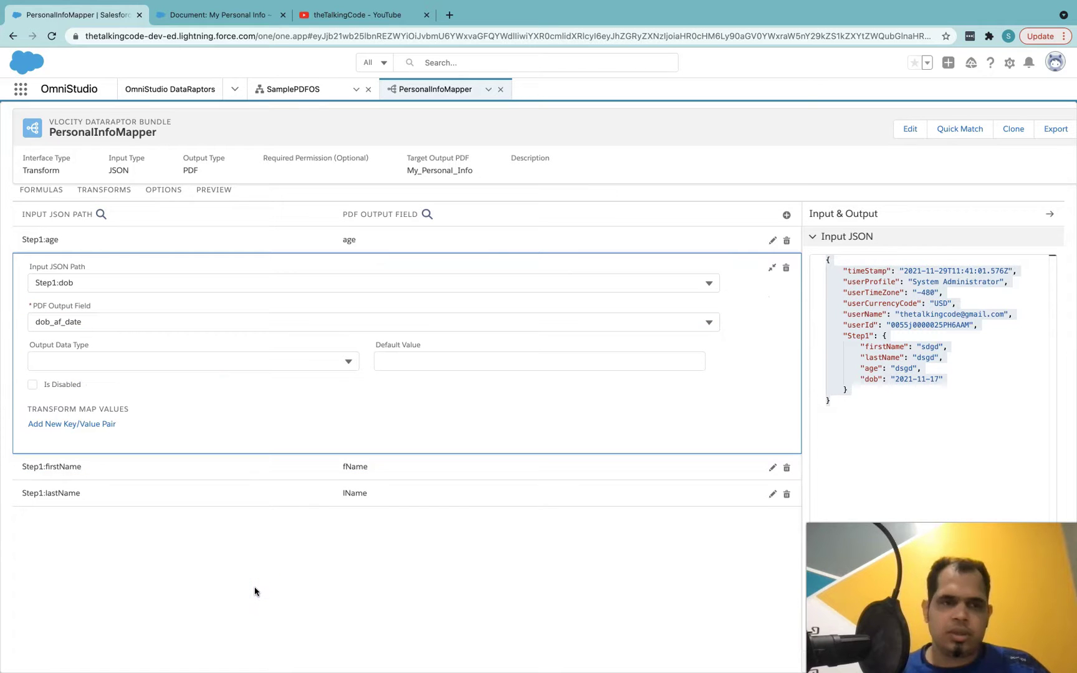
Return to the SamplePDFOS designer, whose element list shows the DataRaptor actions
{"action": "left_click", "coordinate": [299, 554]}
{"action": "left_click", "coordinate": [482, 418]}
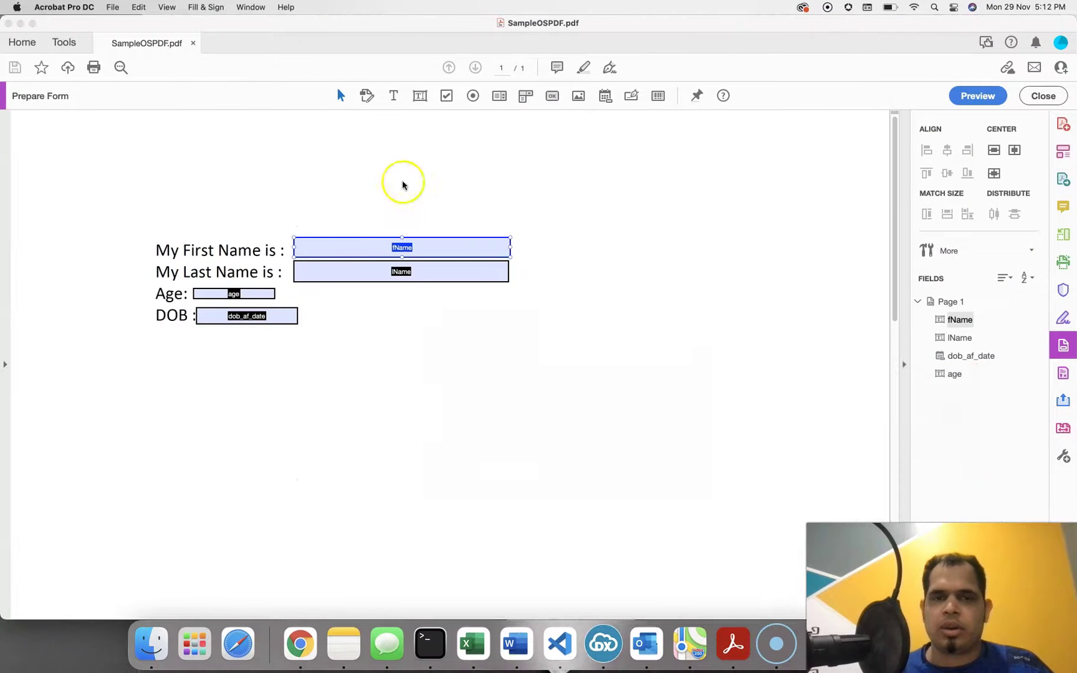
{"action": "double_click", "coordinate": [412, 243]}
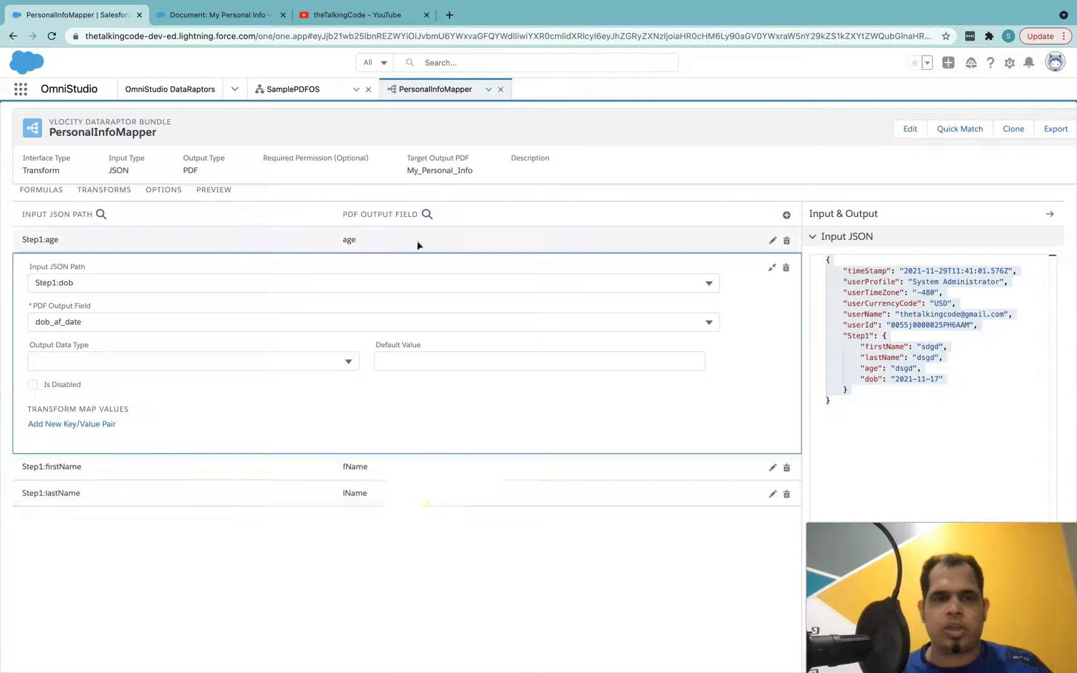
{"action": "left_click", "coordinate": [413, 493]}
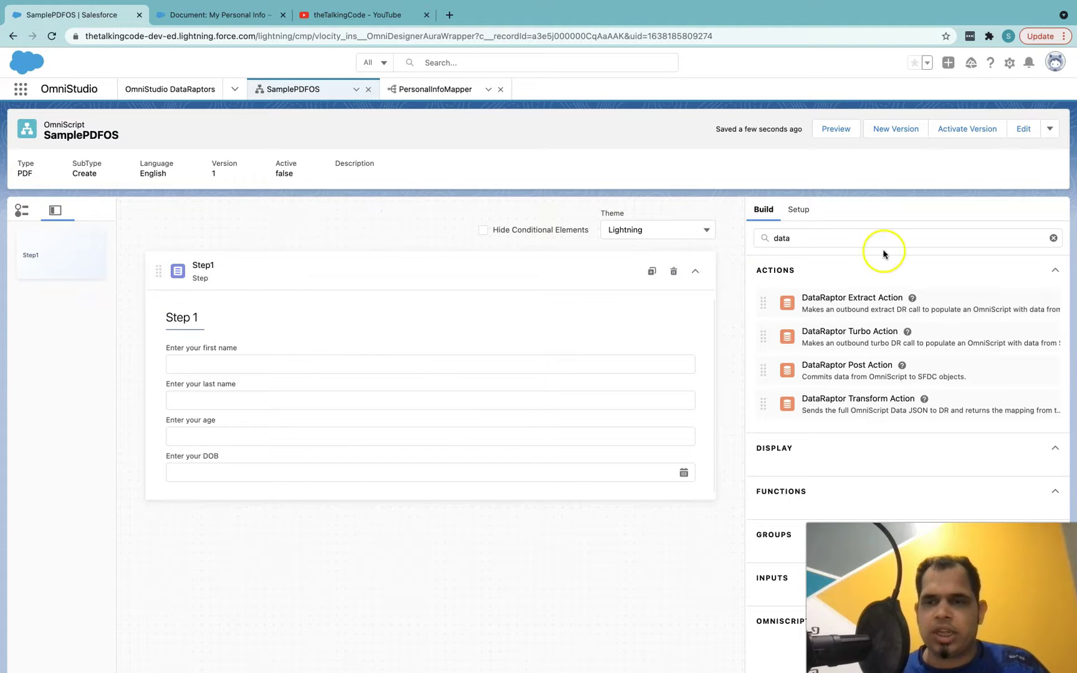
Search 'pdf' among the elements and drop a PDF Action below Step1
{"action": "left_click", "coordinate": [816, 235]}
{"action": "key", "text": "BackSpace"}
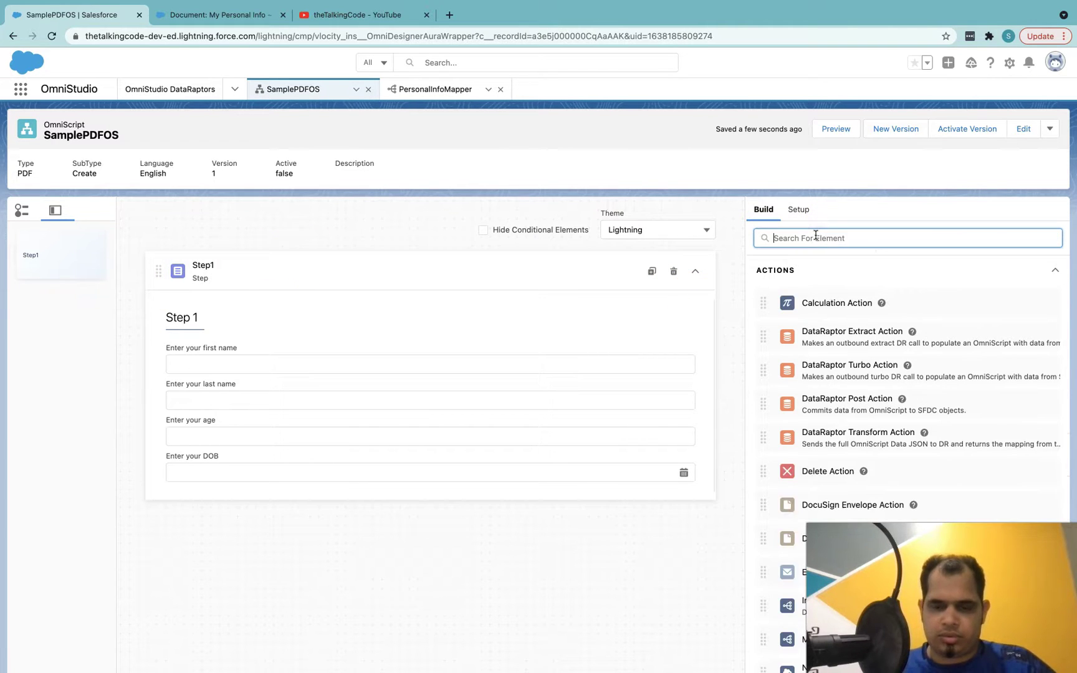
{"action": "type", "text": "pdf"}
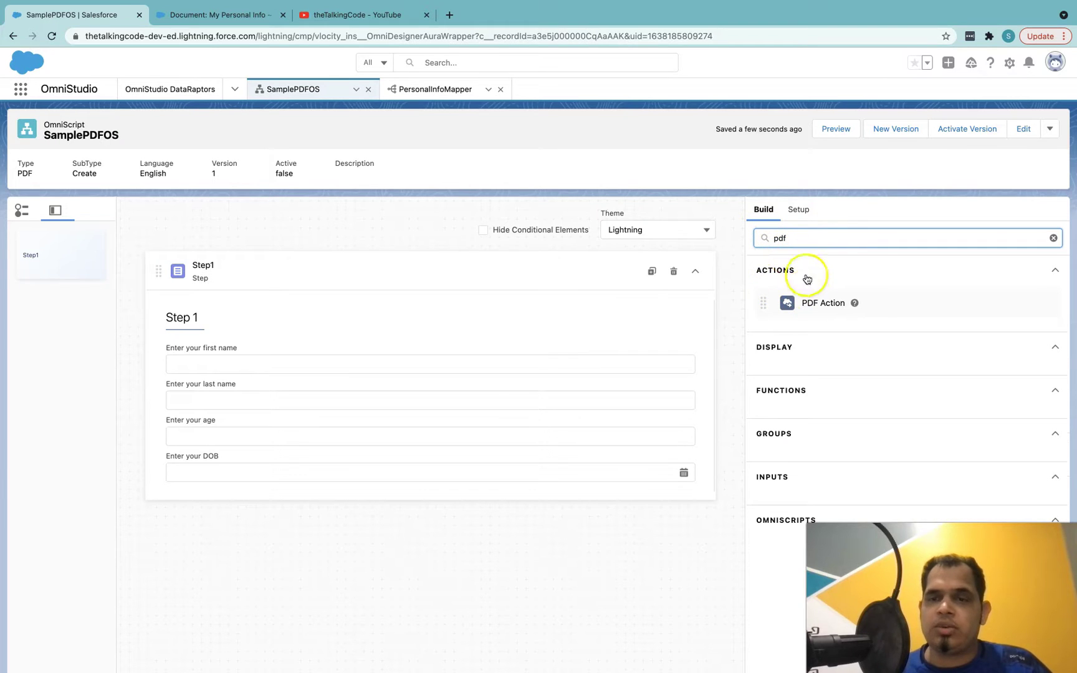
{"action": "left_click_drag", "start_coordinate": [824, 301], "coordinate": [450, 529]}
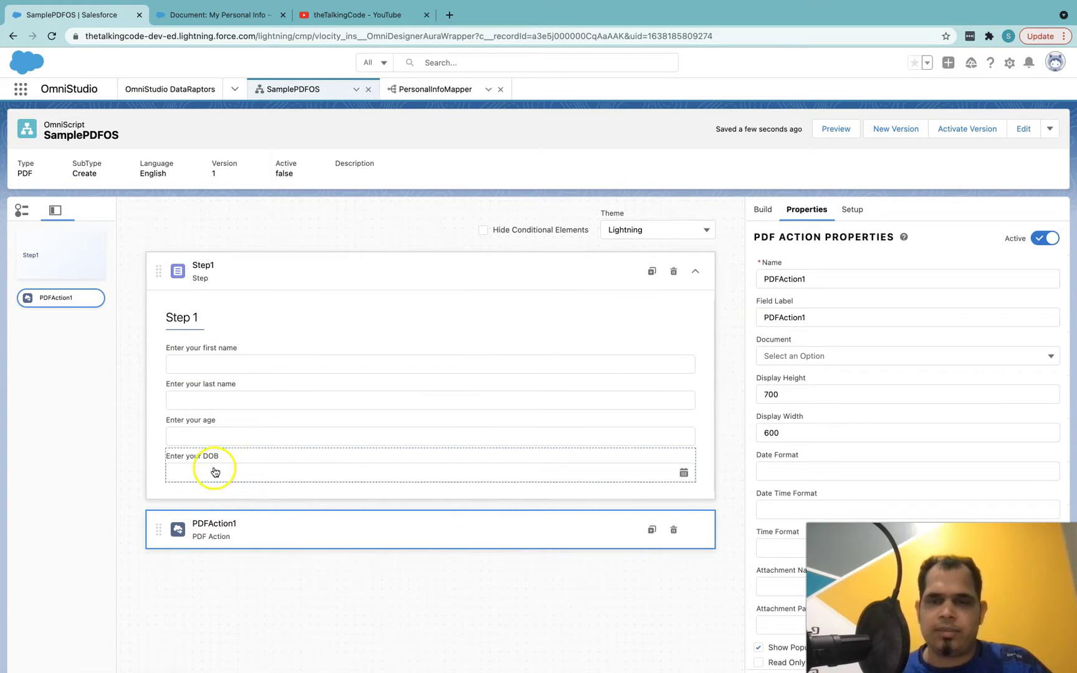
{"action": "scroll", "coordinate": [890, 441], "scroll_direction": "down", "scroll_amount": 1}
{"action": "scroll", "coordinate": [892, 442], "scroll_direction": "down", "scroll_amount": 3}
{"action": "scroll", "coordinate": [853, 377], "scroll_direction": "up", "scroll_amount": 4}
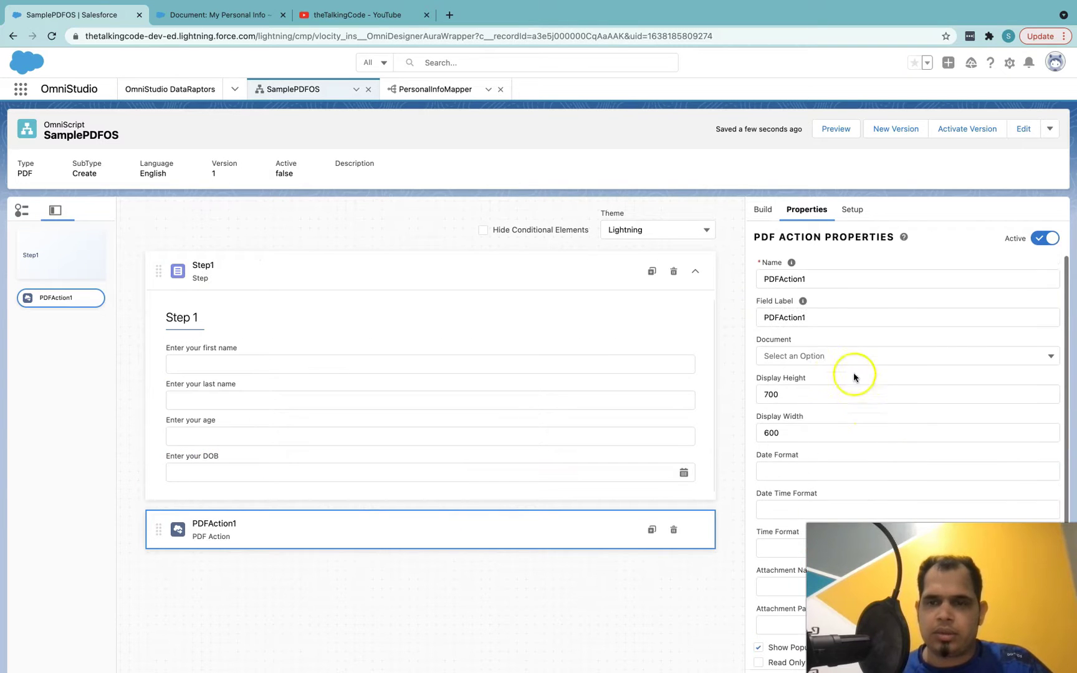
Set the PDF Action's document to the My_Personal_Info template
{"action": "left_click", "coordinate": [786, 355]}
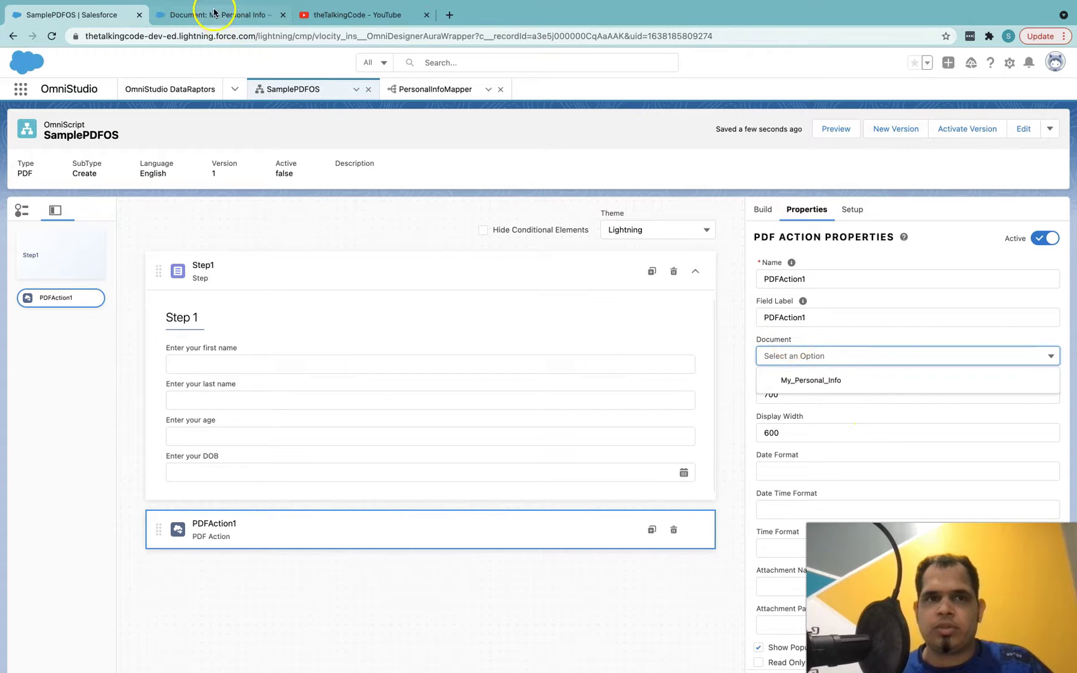
{"action": "left_click", "coordinate": [841, 380]}
{"action": "scroll", "coordinate": [853, 444], "scroll_direction": "down", "scroll_amount": 5}
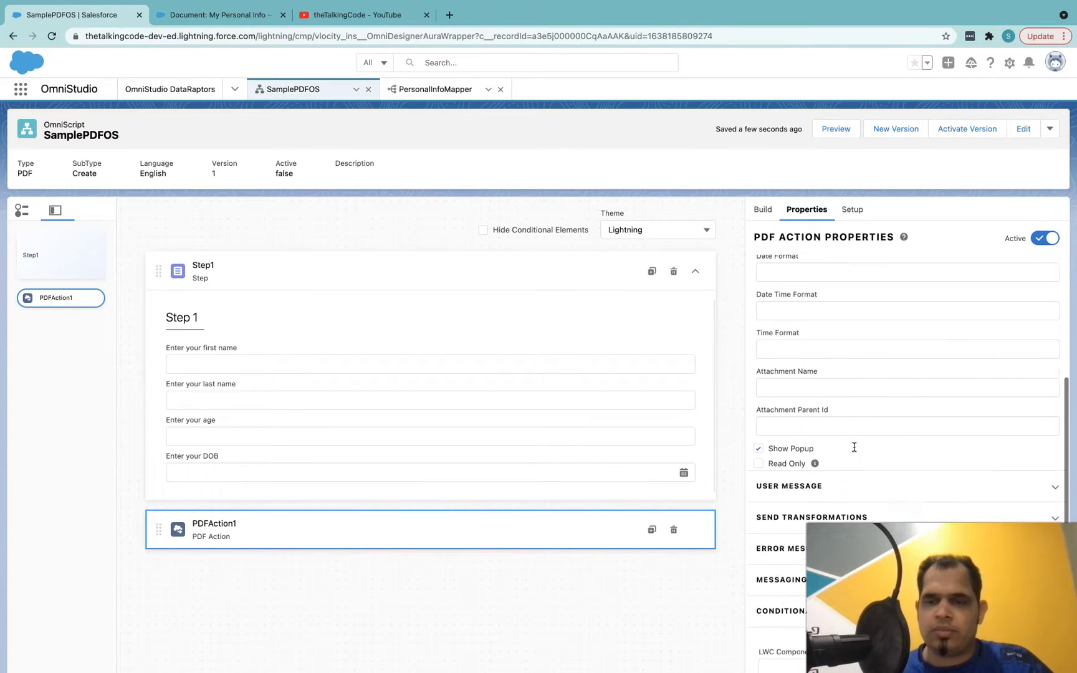
{"action": "scroll", "coordinate": [795, 400], "scroll_direction": "up", "scroll_amount": 3}
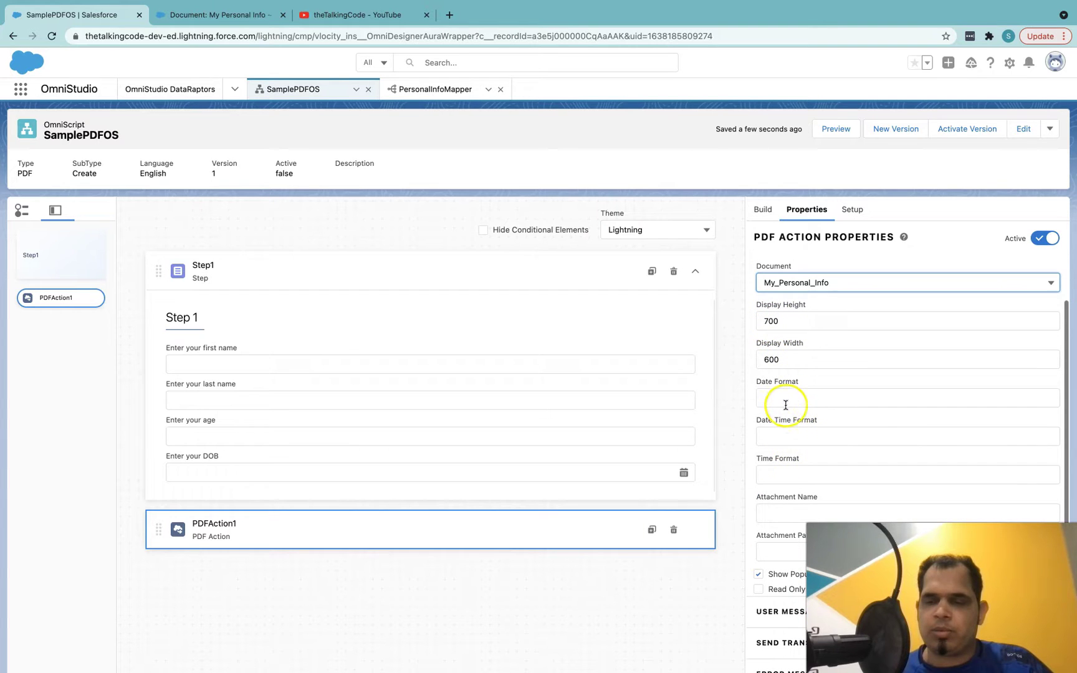
{"action": "scroll", "coordinate": [785, 479], "scroll_direction": "down", "scroll_amount": 2}
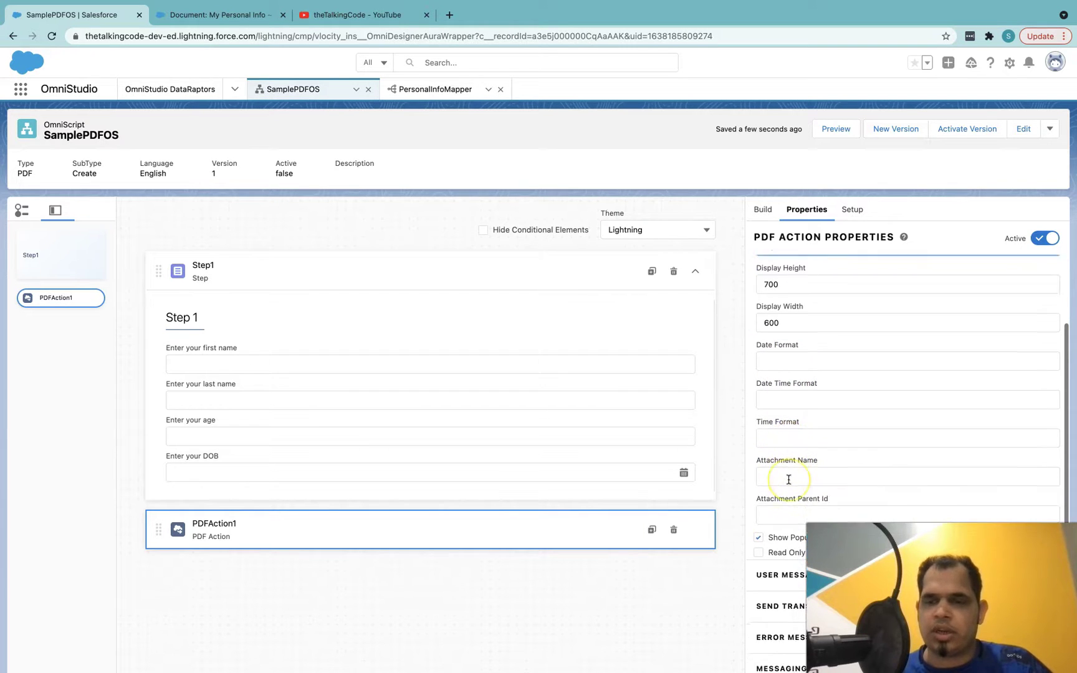
{"action": "scroll", "coordinate": [804, 442], "scroll_direction": "down", "scroll_amount": 3}
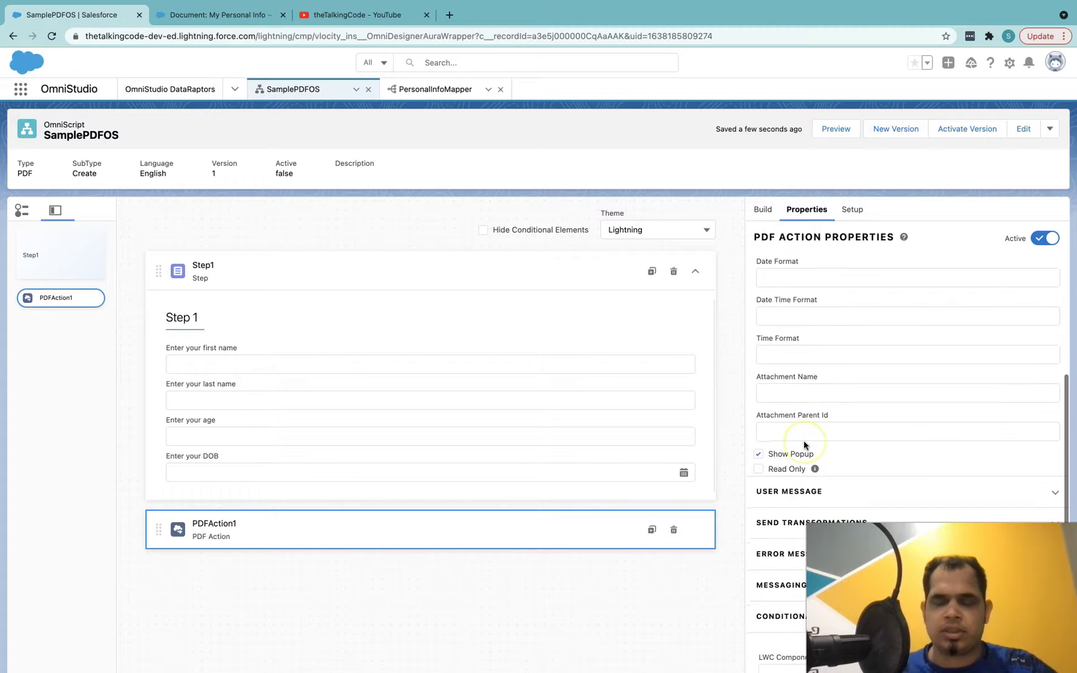
{"action": "scroll", "coordinate": [804, 444], "scroll_direction": "down", "scroll_amount": 2}
Set PDFAction1's Pre-Transform DataRaptor Interface to PersonalInfoMapper, then preview SamplePDFOS
{"action": "left_click", "coordinate": [823, 437]}
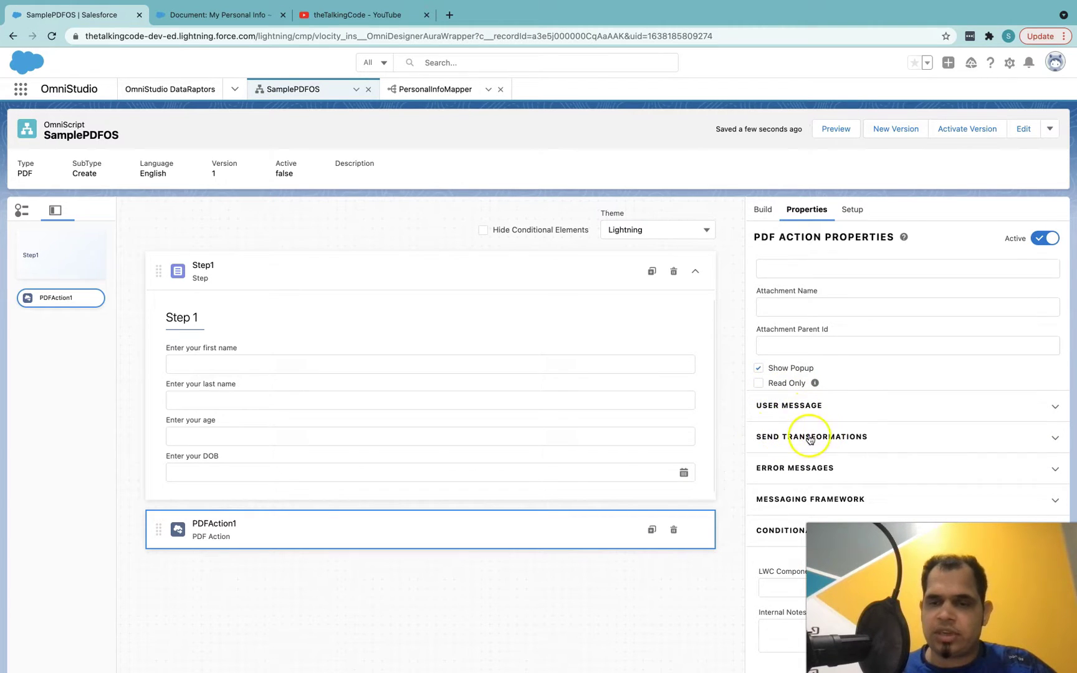
{"action": "left_click", "coordinate": [810, 439]}
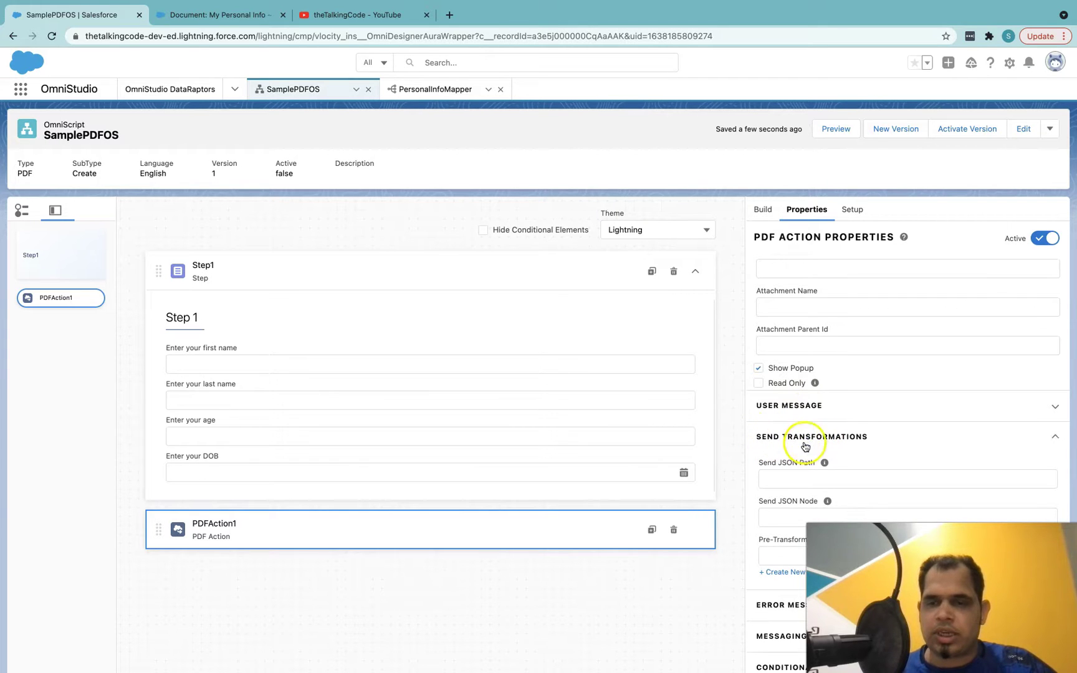
{"action": "scroll", "coordinate": [831, 517], "scroll_direction": "down", "scroll_amount": 1}
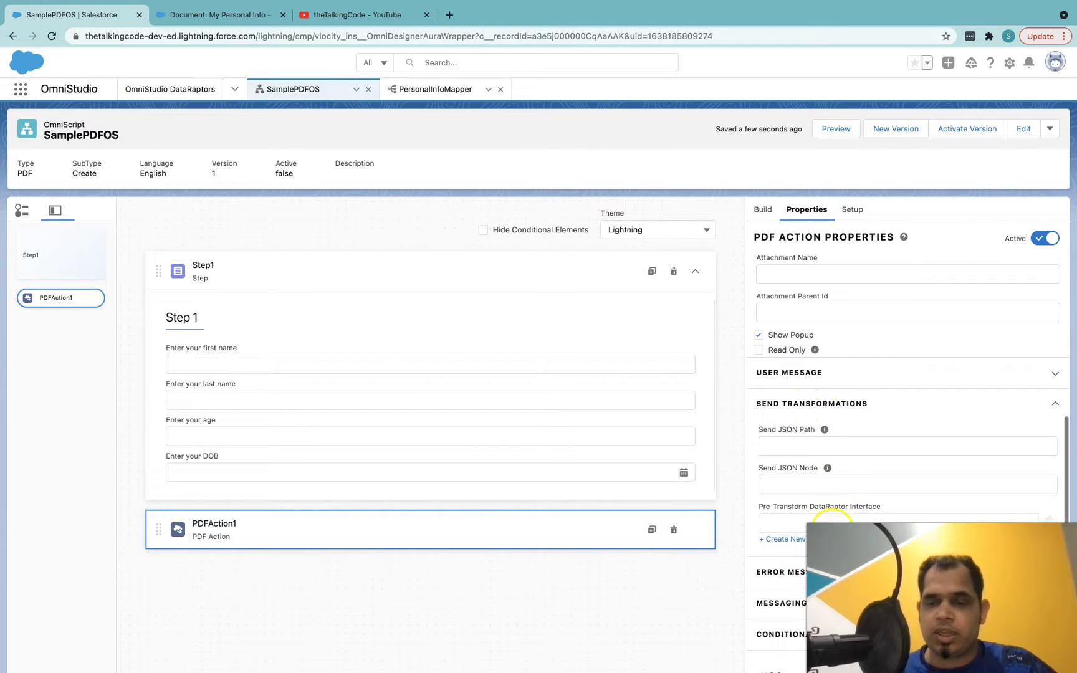
{"action": "left_click", "coordinate": [761, 510]}
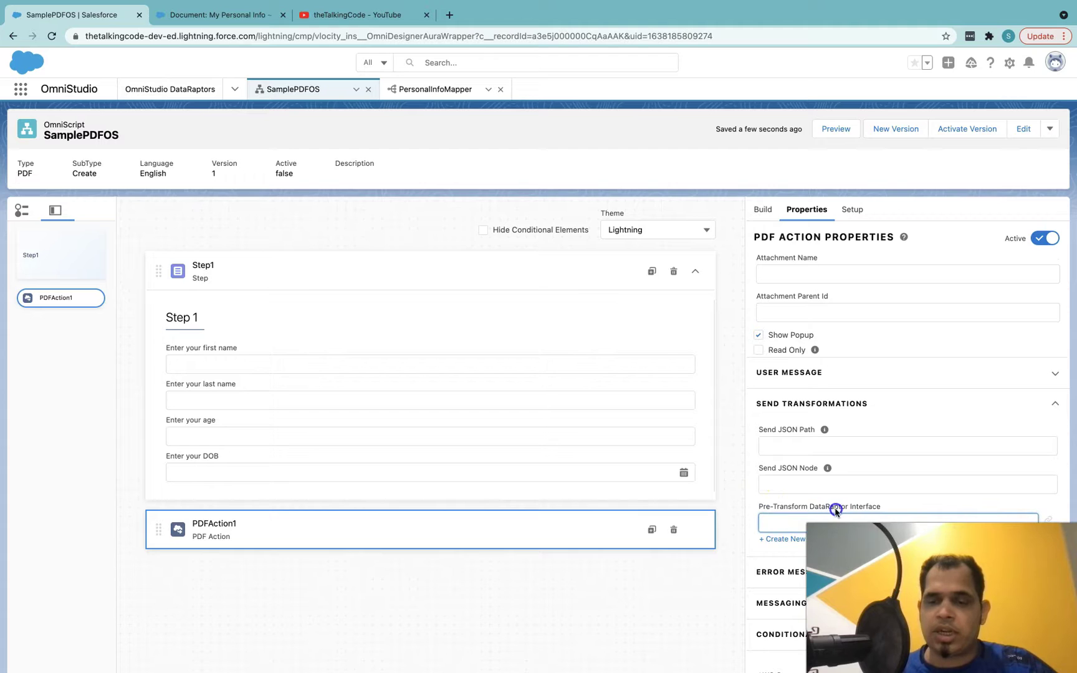
{"action": "left_click", "coordinate": [878, 509]}
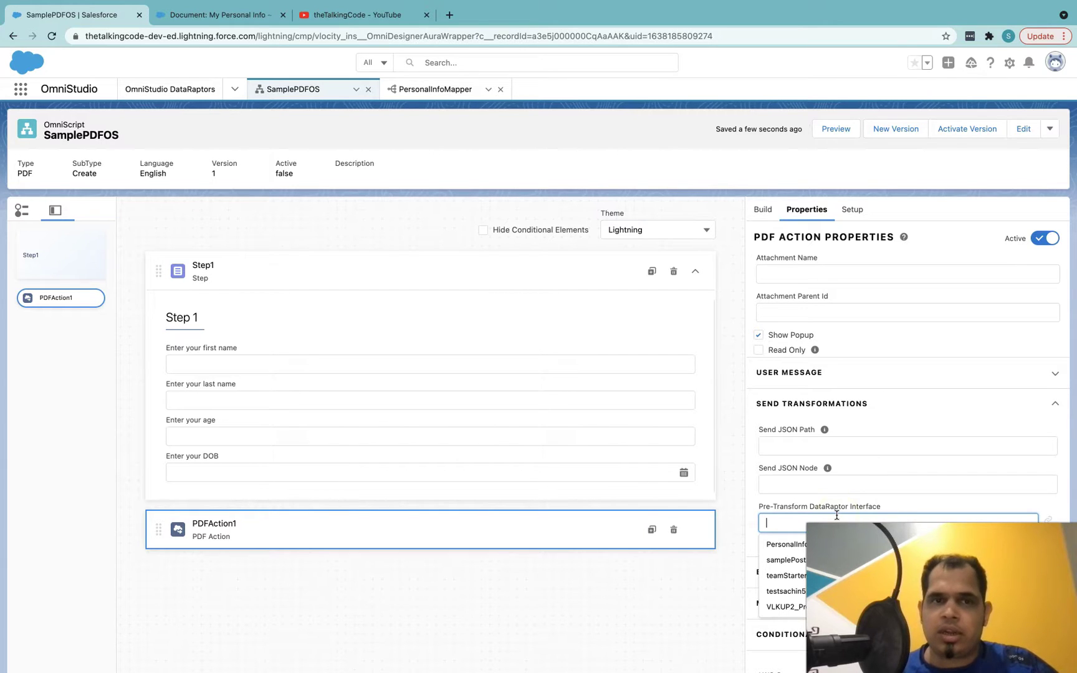
{"action": "left_click", "coordinate": [786, 544]}
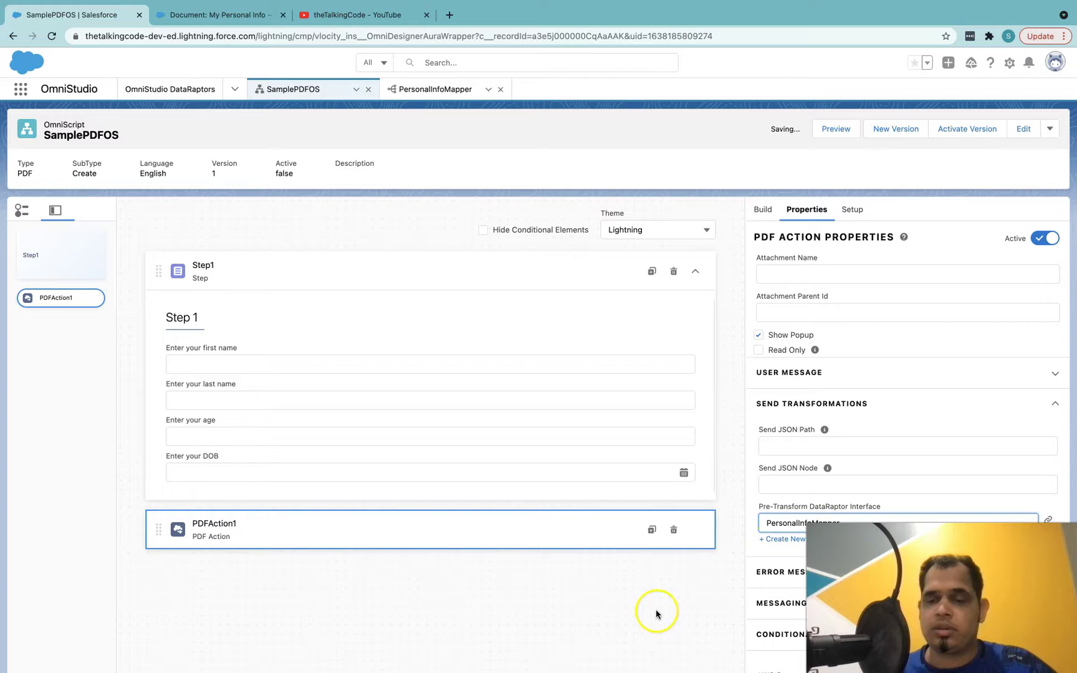
{"action": "left_click", "coordinate": [613, 453]}
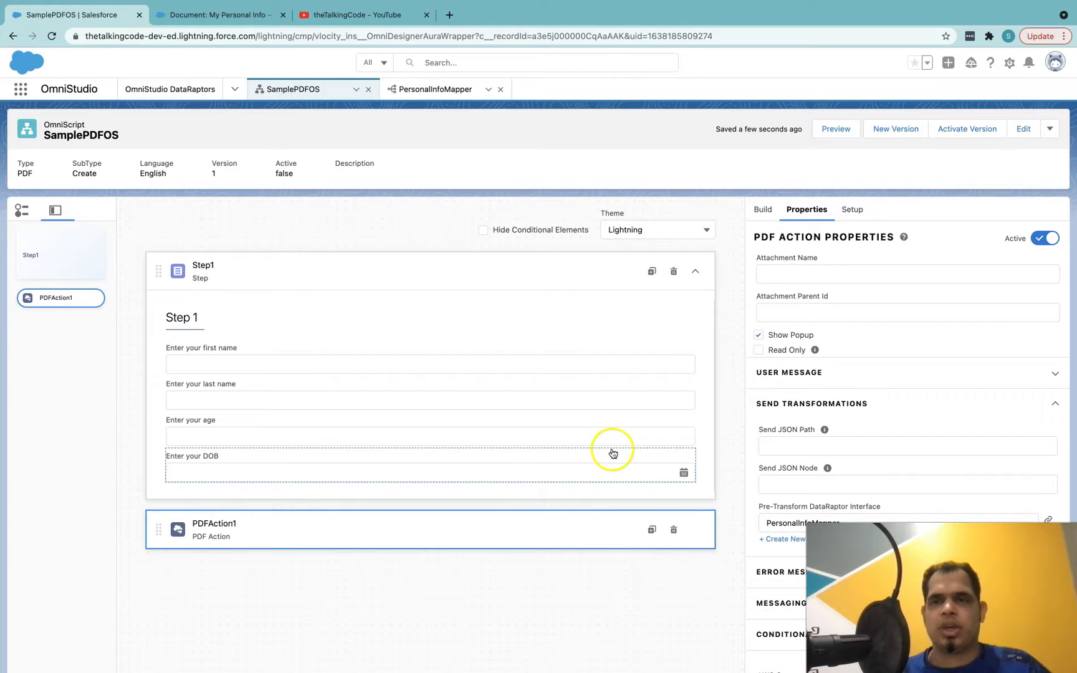
{"action": "left_click", "coordinate": [832, 131]}
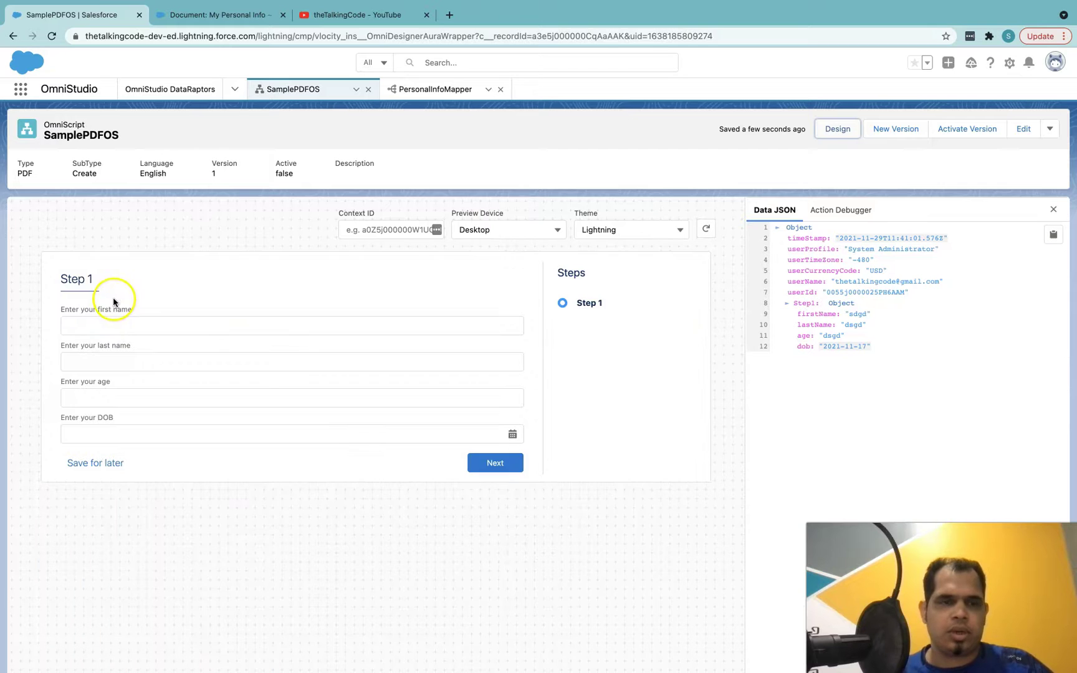
Enter a sample first name, last name and age 23 in the preview form
{"action": "left_click", "coordinate": [112, 325]}
{"action": "type", "text": "sachin"}
{"action": "key", "text": "Tab"}
{"action": "type", "text": "kadian"}
{"action": "key", "text": "Tab"}
{"action": "type", "text": "23"}
{"action": "key", "text": "Tab"}
Set the date of birth to 19 December 1990 and submit the form
{"action": "left_click", "coordinate": [512, 430]}
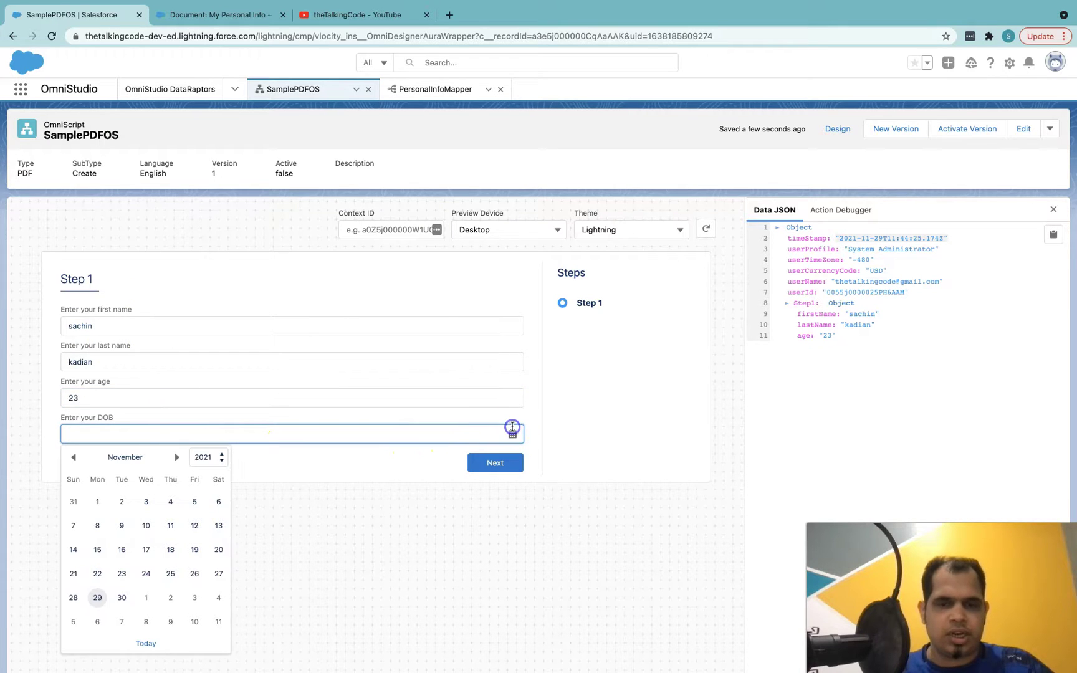
{"action": "left_click", "coordinate": [177, 457]}
{"action": "left_click", "coordinate": [202, 459]}
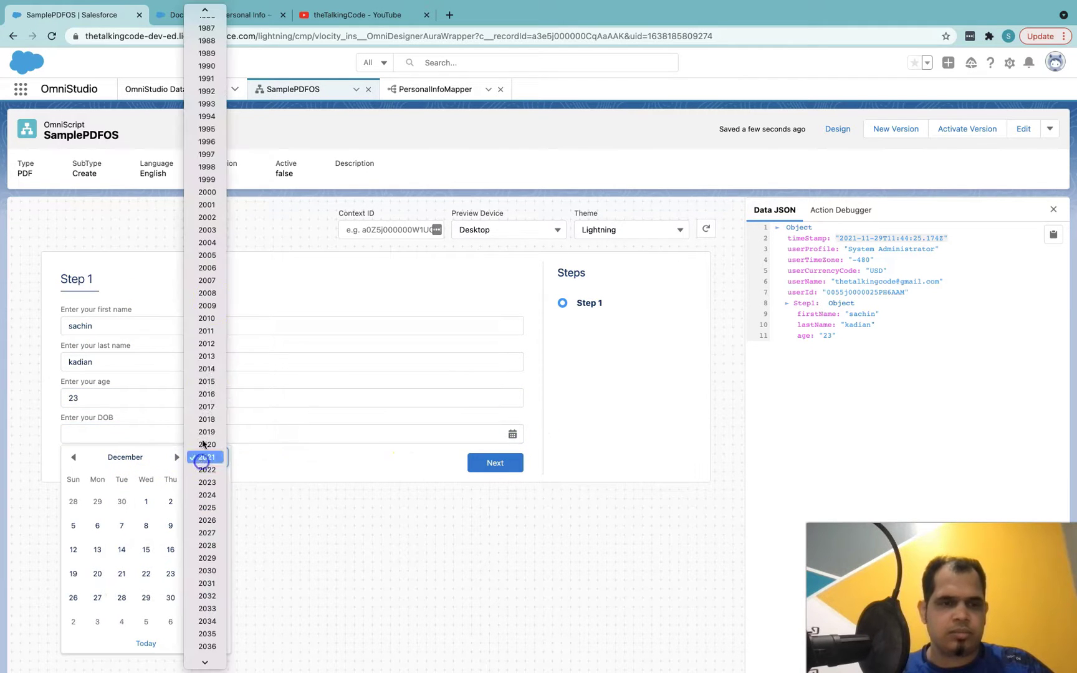
{"action": "left_click", "coordinate": [207, 66]}
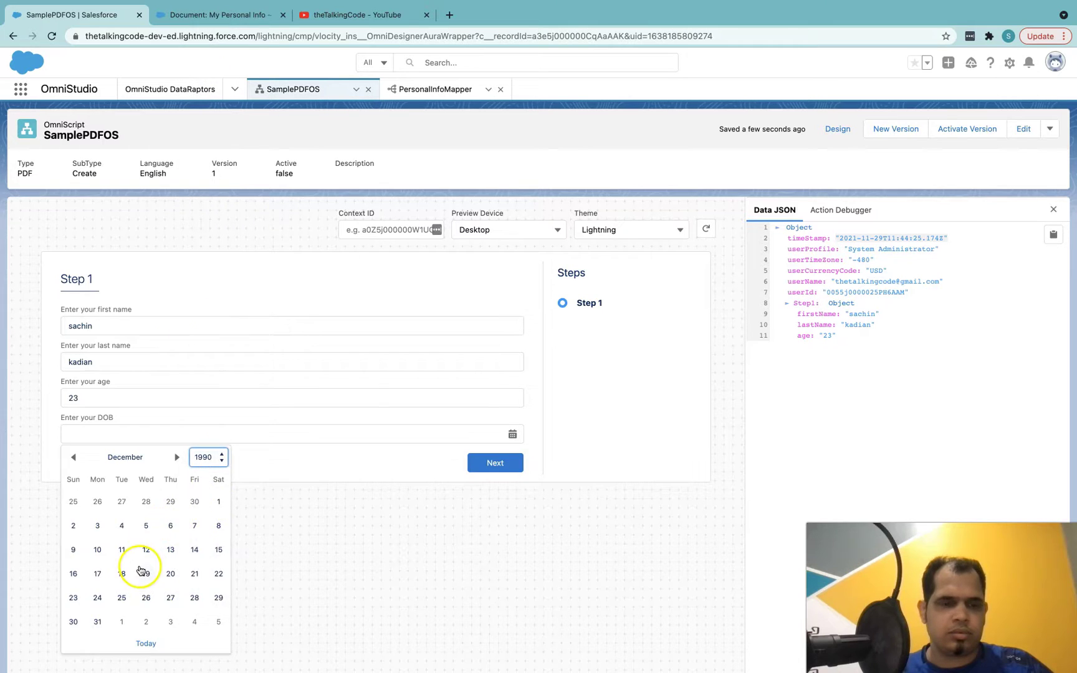
{"action": "left_click", "coordinate": [141, 570]}
{"action": "left_click", "coordinate": [501, 465]}
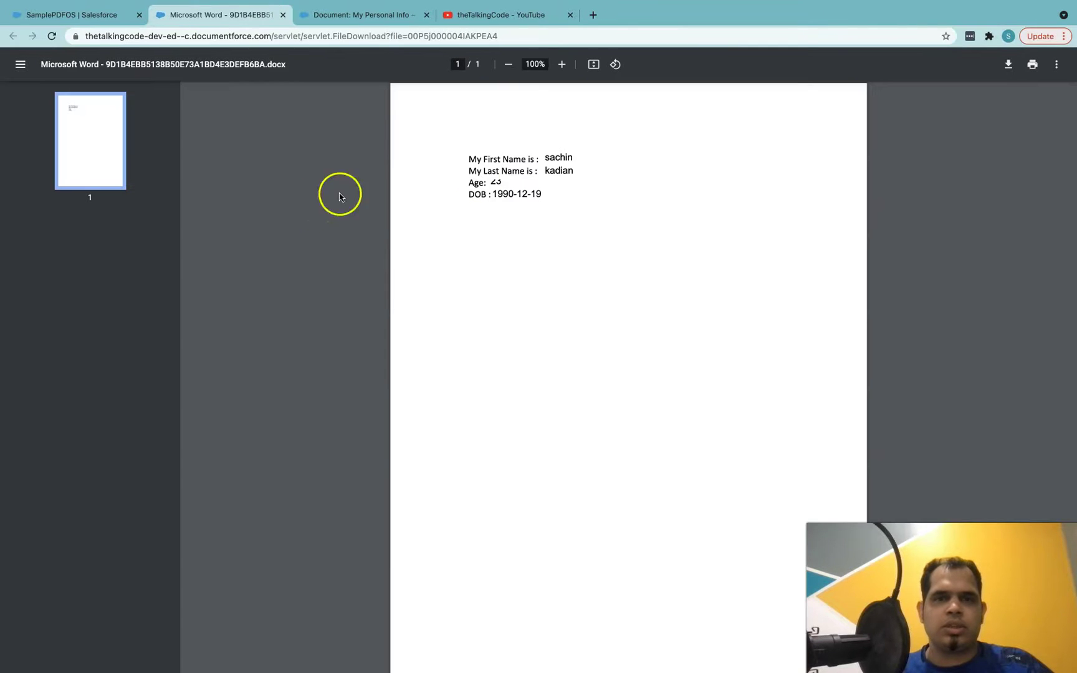
Verify the PDF shows both name lines, Age 23 and DOB 1990-12-19, then return to SamplePDFOS
{"action": "left_click", "coordinate": [473, 158]}
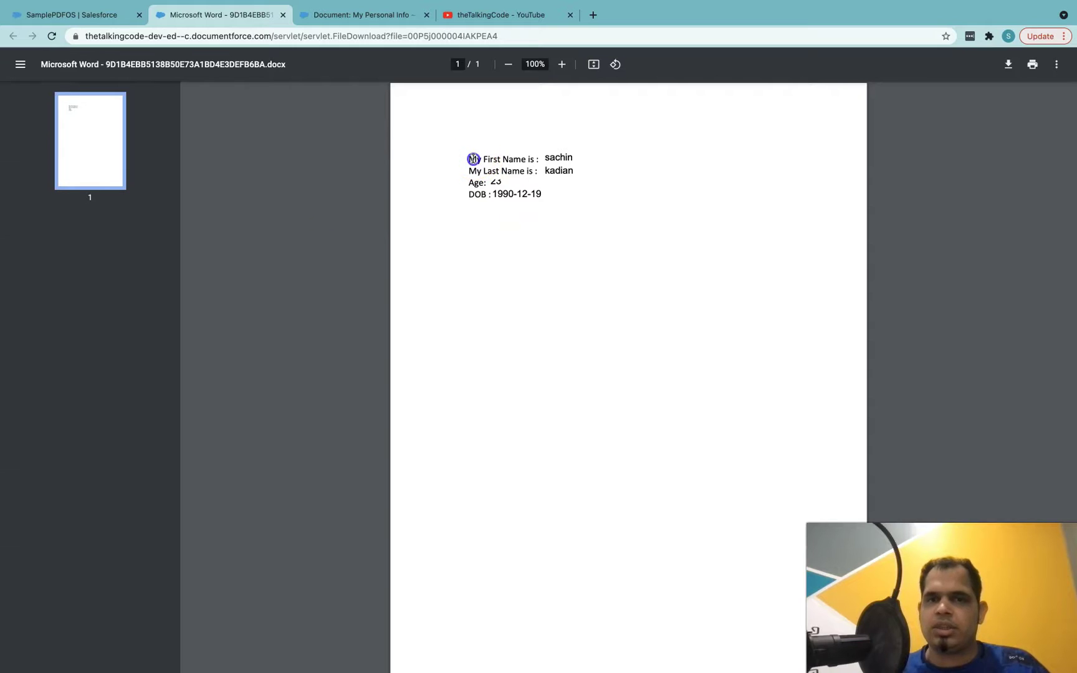
{"action": "left_click", "coordinate": [514, 170]}
{"action": "left_click", "coordinate": [499, 222]}
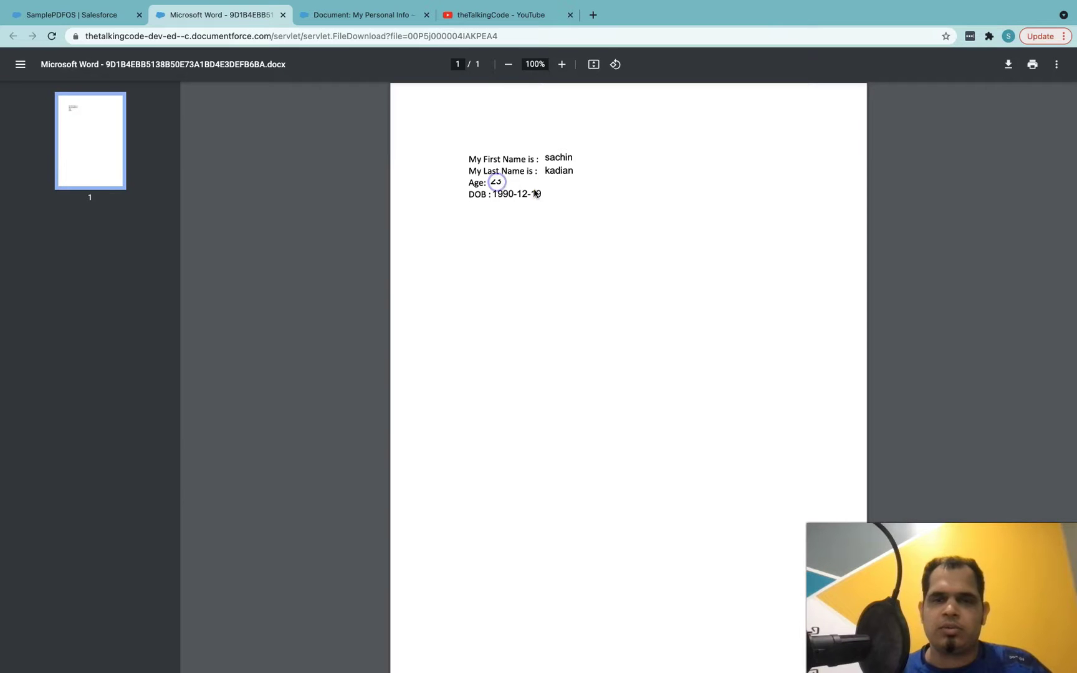
{"action": "left_click_drag", "start_coordinate": [481, 200], "coordinate": [558, 198]}
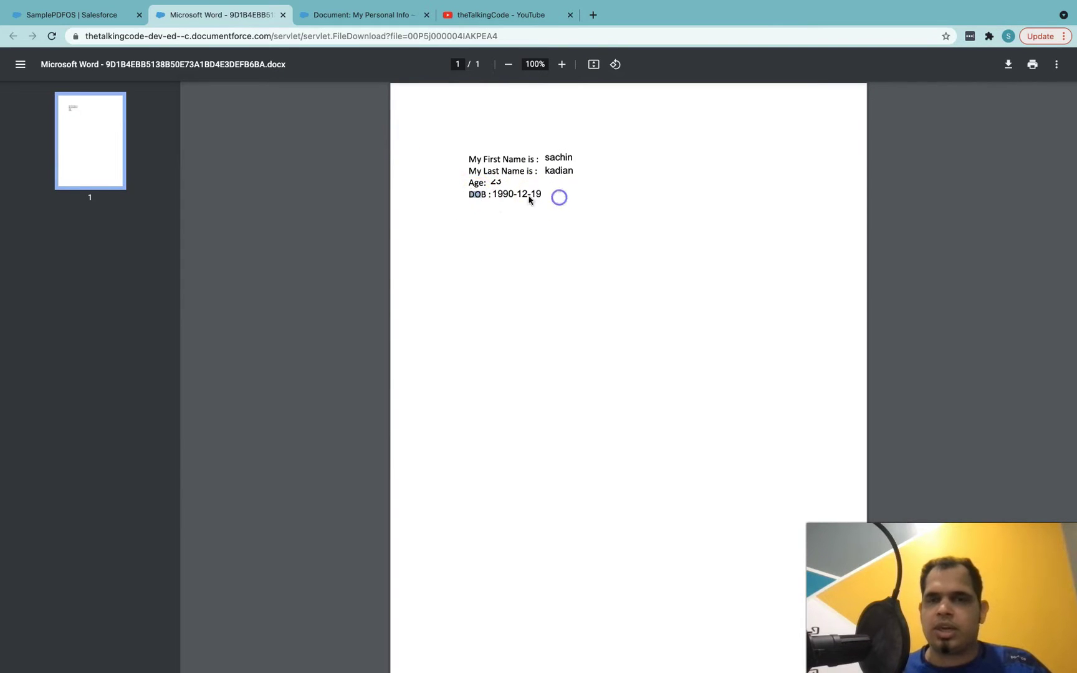
{"action": "left_click", "coordinate": [87, 14]}
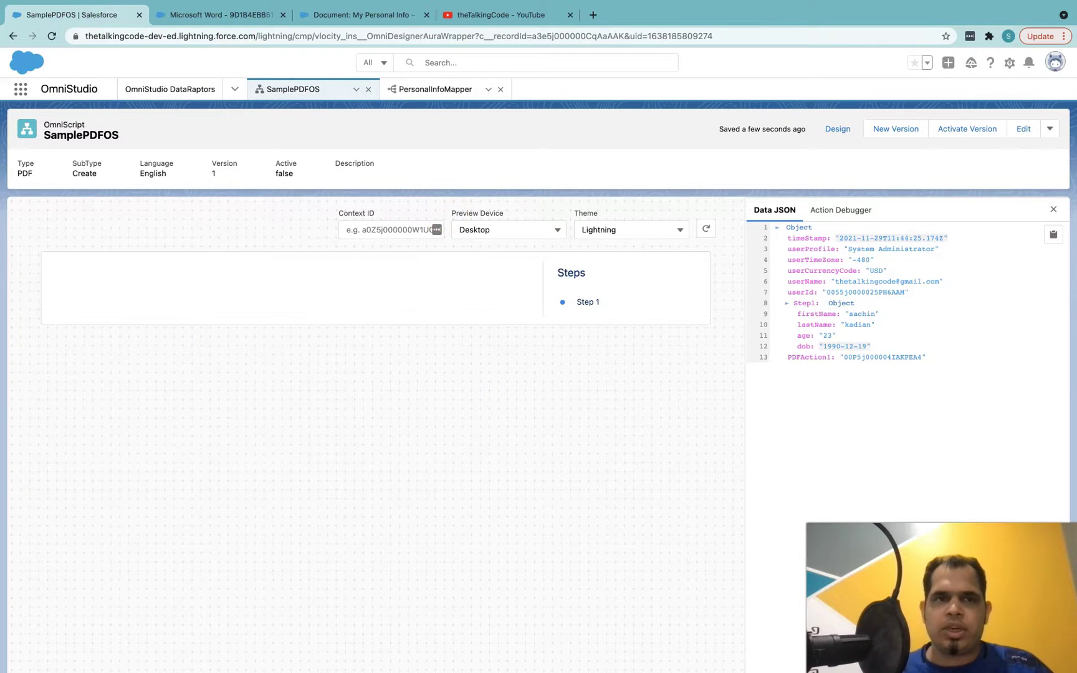
Exit the preview to the designer and show the Build panel's element list
{"action": "left_click", "coordinate": [840, 131]}
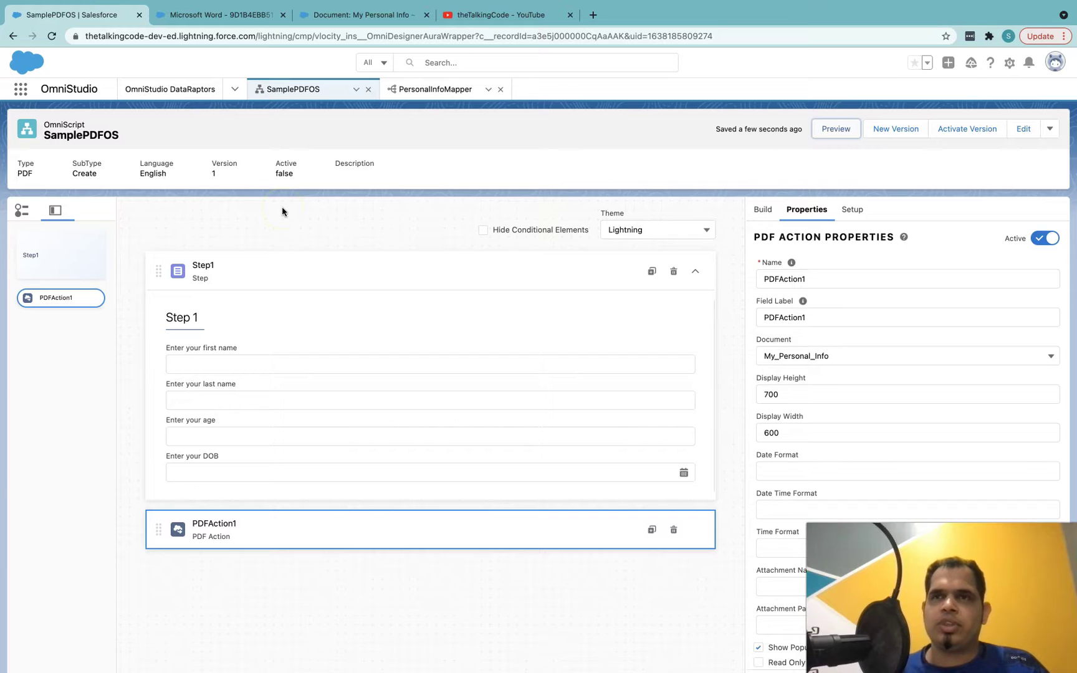
{"action": "left_click", "coordinate": [763, 210]}
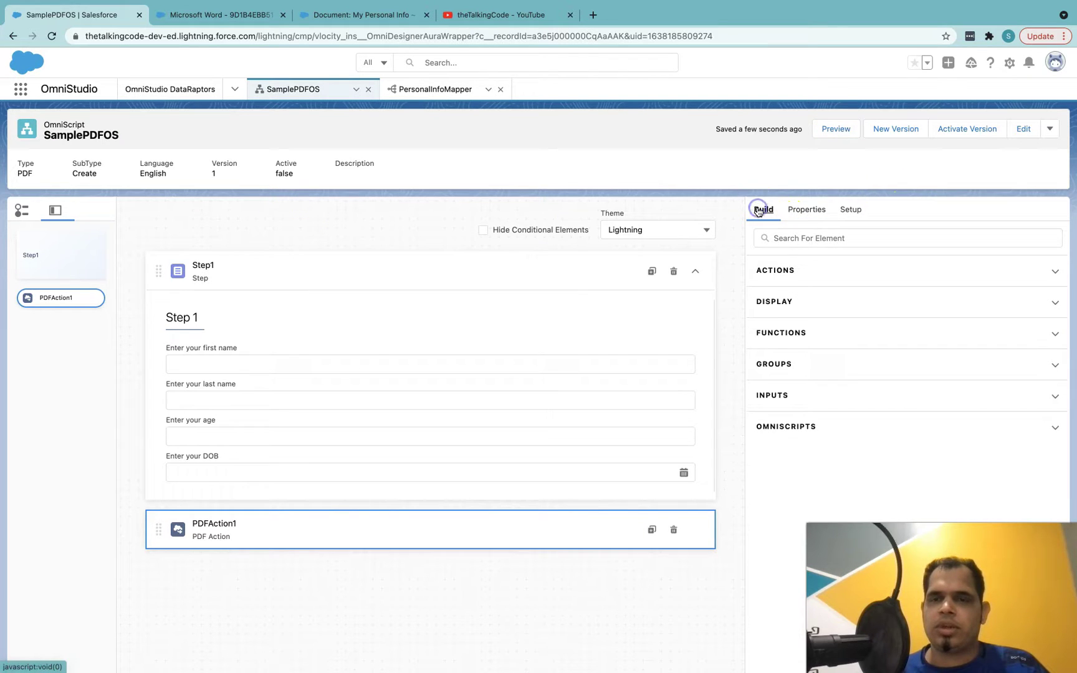
Search the Build palette for 'data' and place a DataRaptor Extract Action above Step1
{"action": "left_click", "coordinate": [827, 237]}
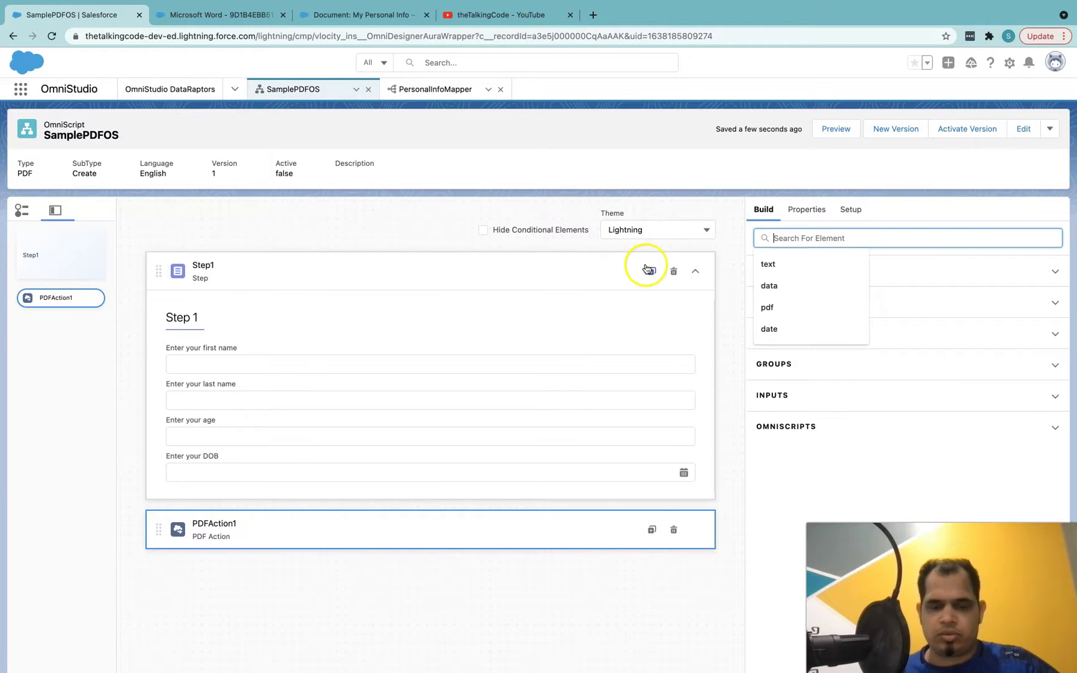
{"action": "type", "text": "data"}
{"action": "left_click_drag", "start_coordinate": [862, 308], "coordinate": [521, 278]}
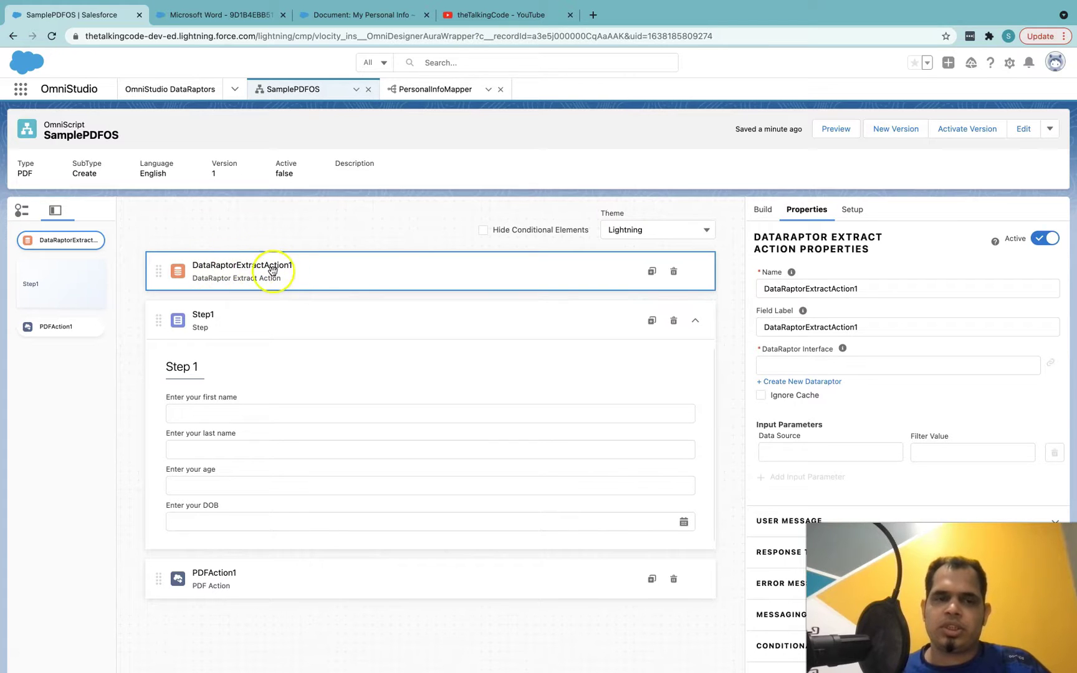
{"action": "left_click", "coordinate": [201, 587]}
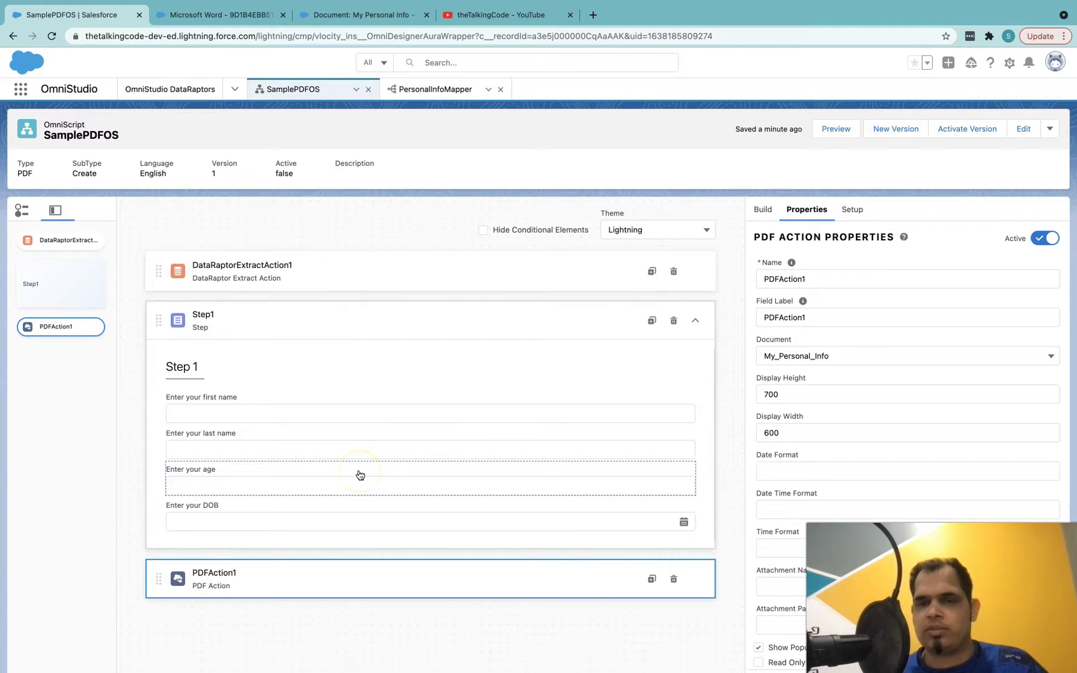